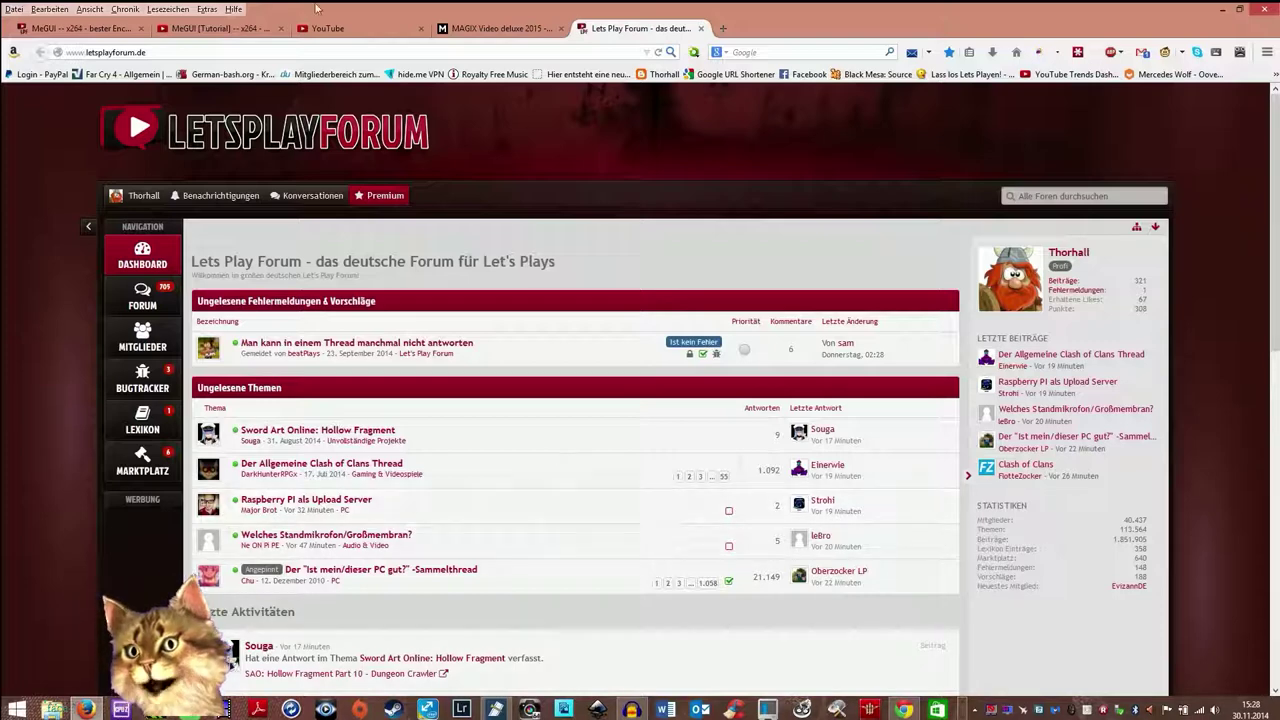
Step: View the MeGUI x264 tutorial video, its forum thread and the MAGIX Video deluxe product page in the browser
click(226, 30)
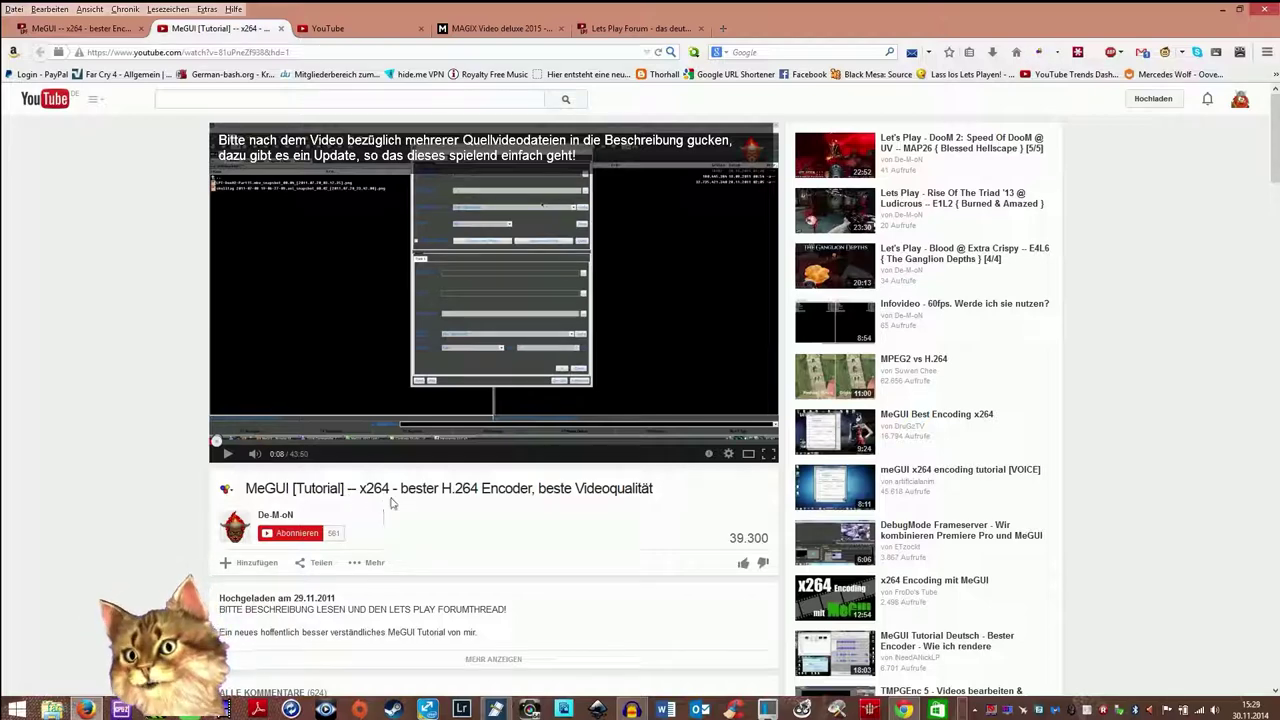
click(110, 33)
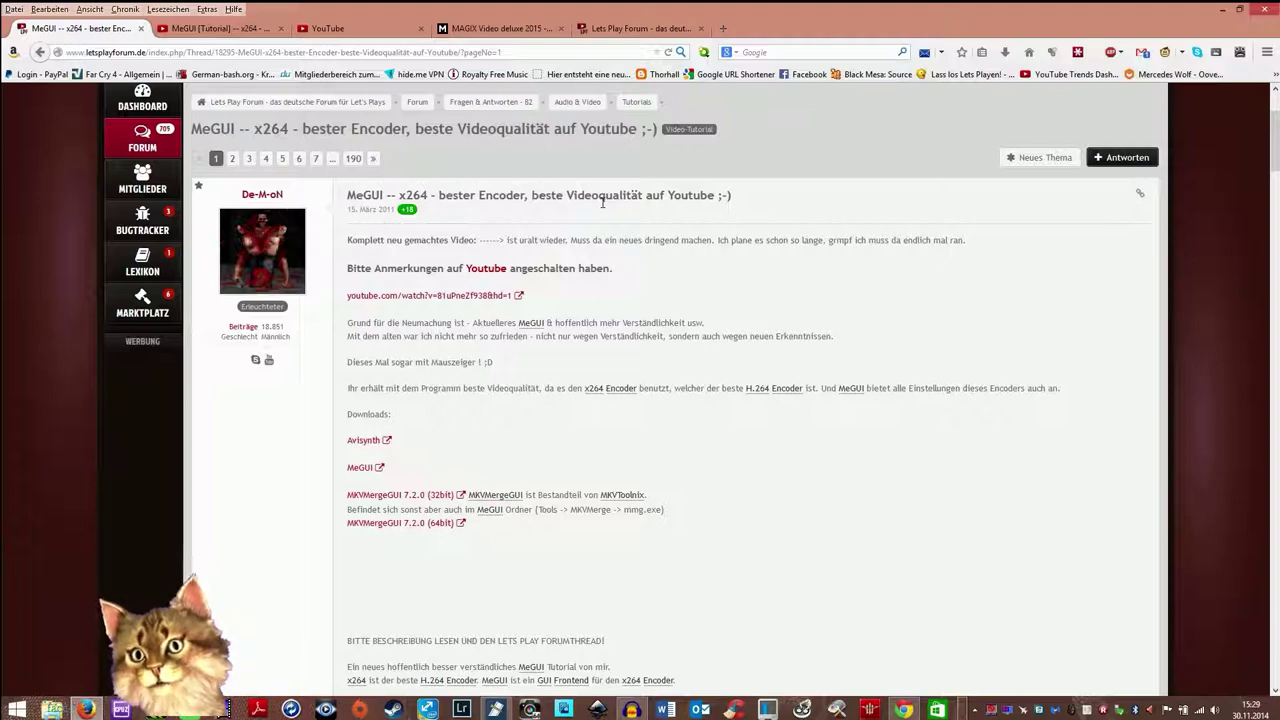
click(505, 33)
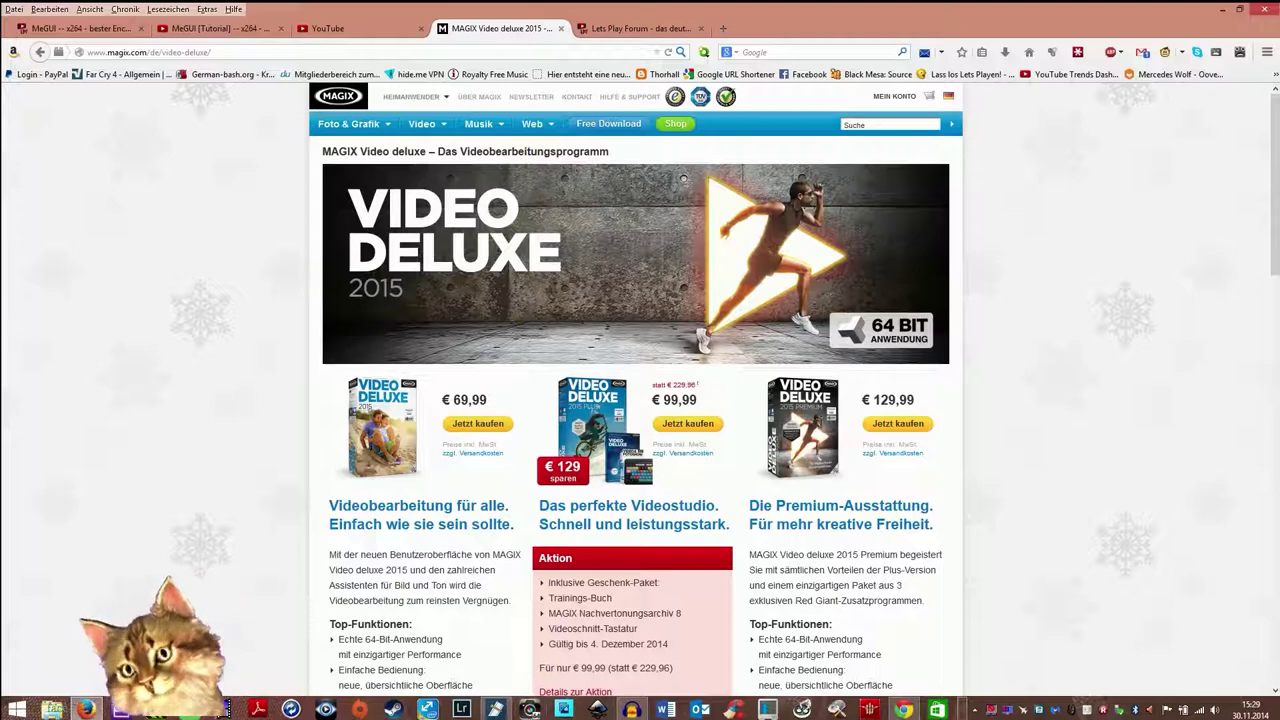
Step: Switch to MAGIX Video deluxe and browse to the media folder H:\Projekte\Gabriel Knight Sins of the Fathers\Folge01
click(495, 709)
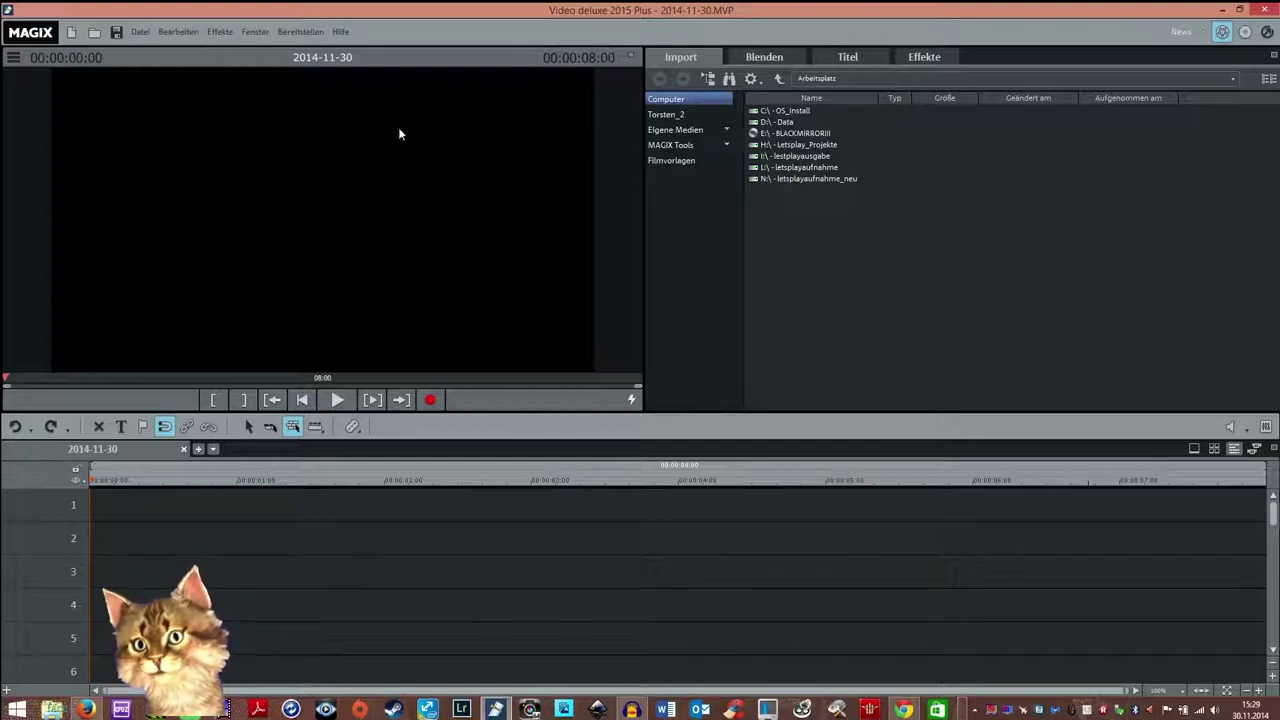
click(800, 147)
double_click(800, 148)
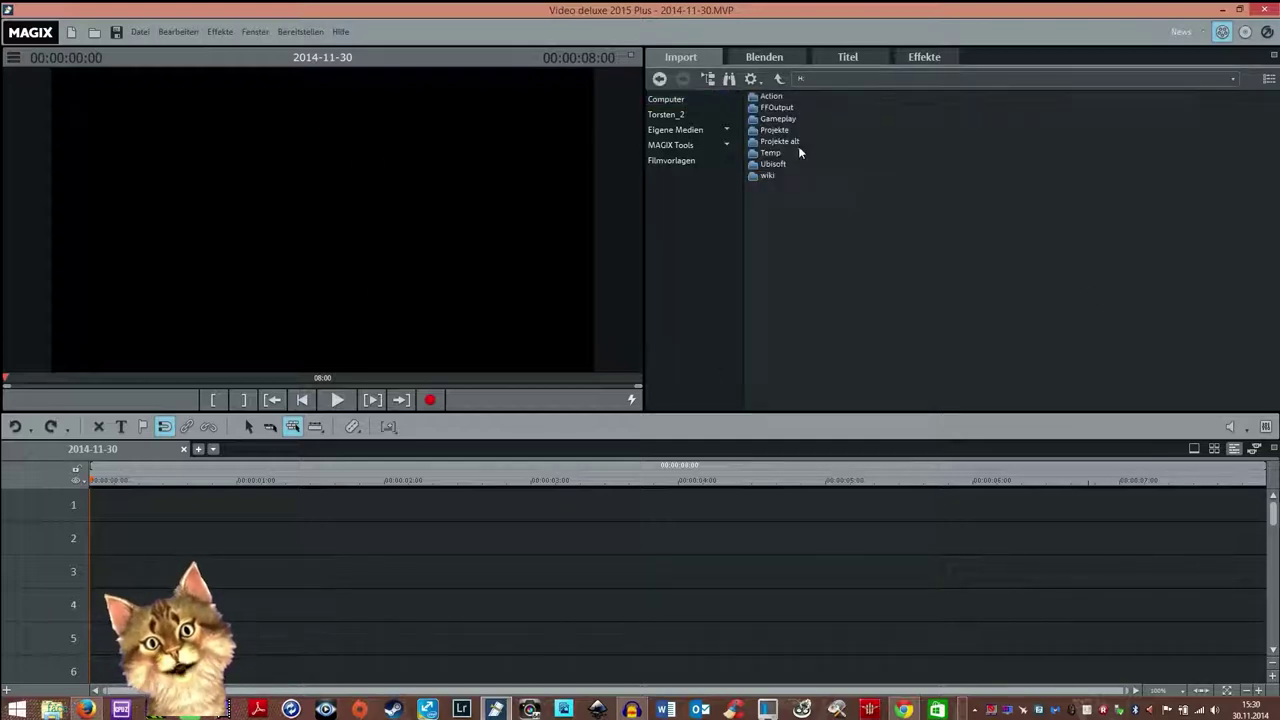
double_click(776, 131)
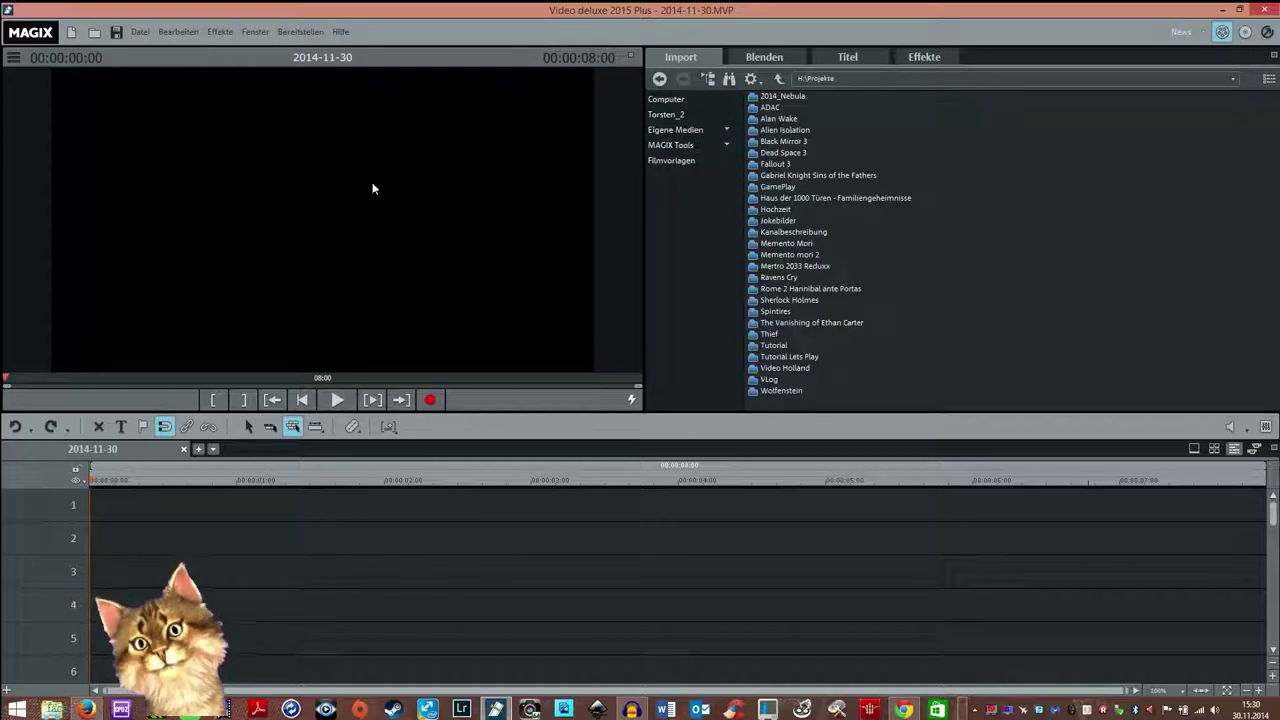
click(795, 177)
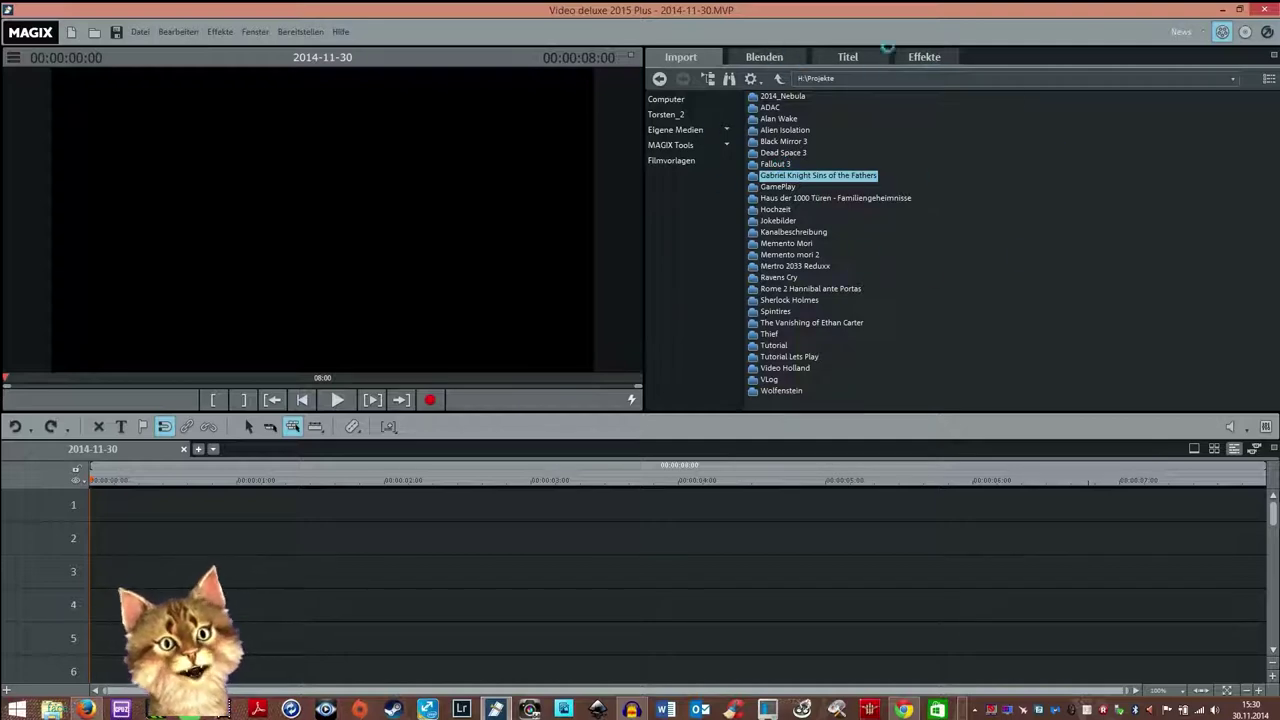
double_click(774, 107)
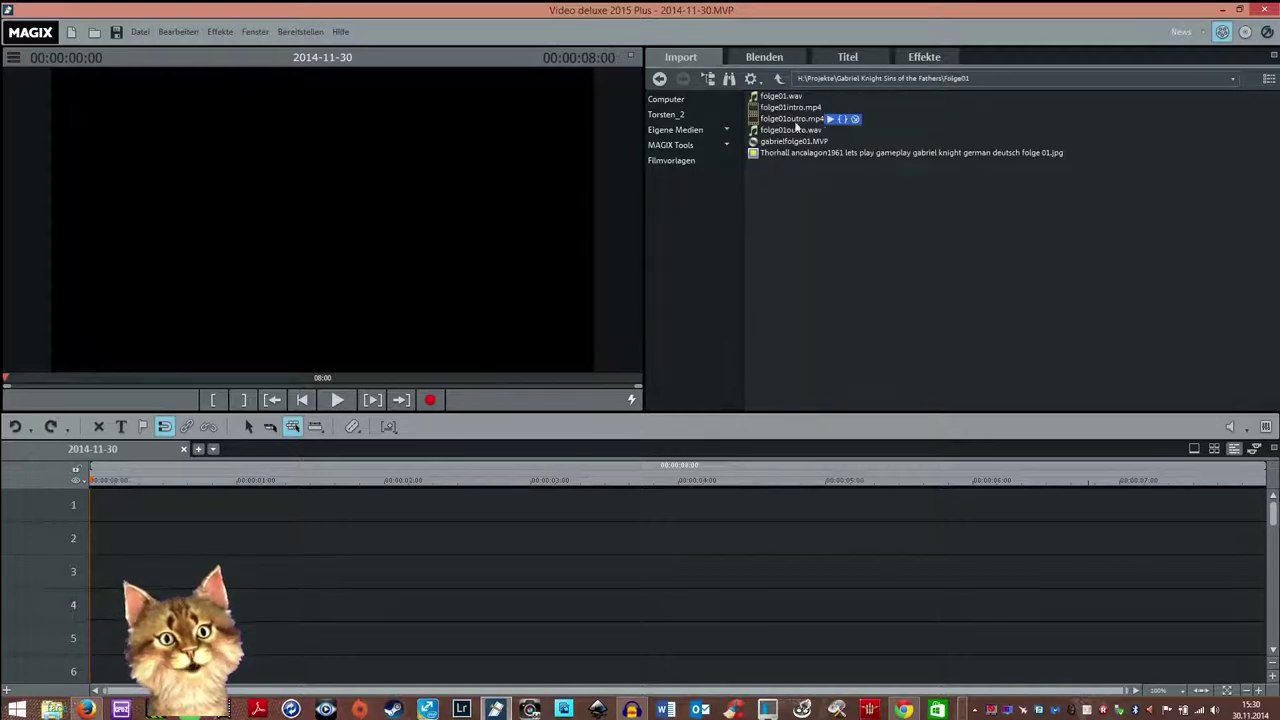
Step: Place folge01intro.mp4 at the start of track 1 and scrub through it to 00:00:08:27
mouse_move(780, 112)
drag(780, 112, 130, 522)
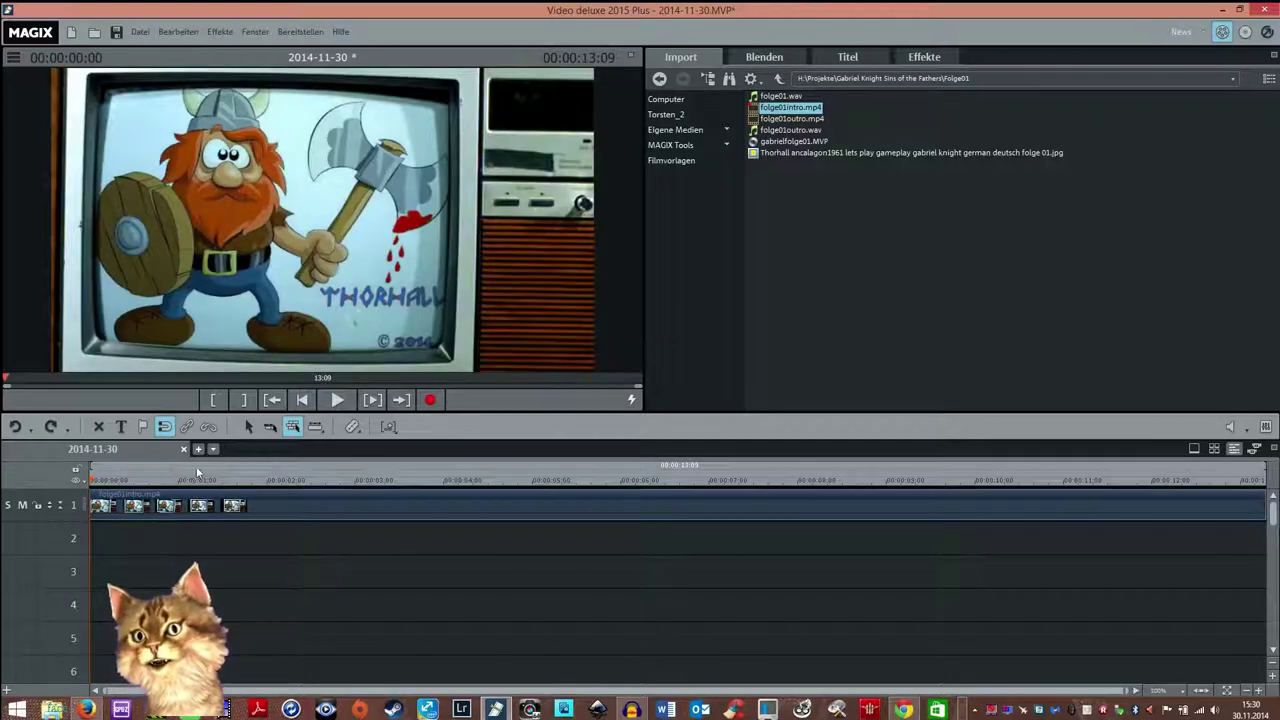
click(212, 481)
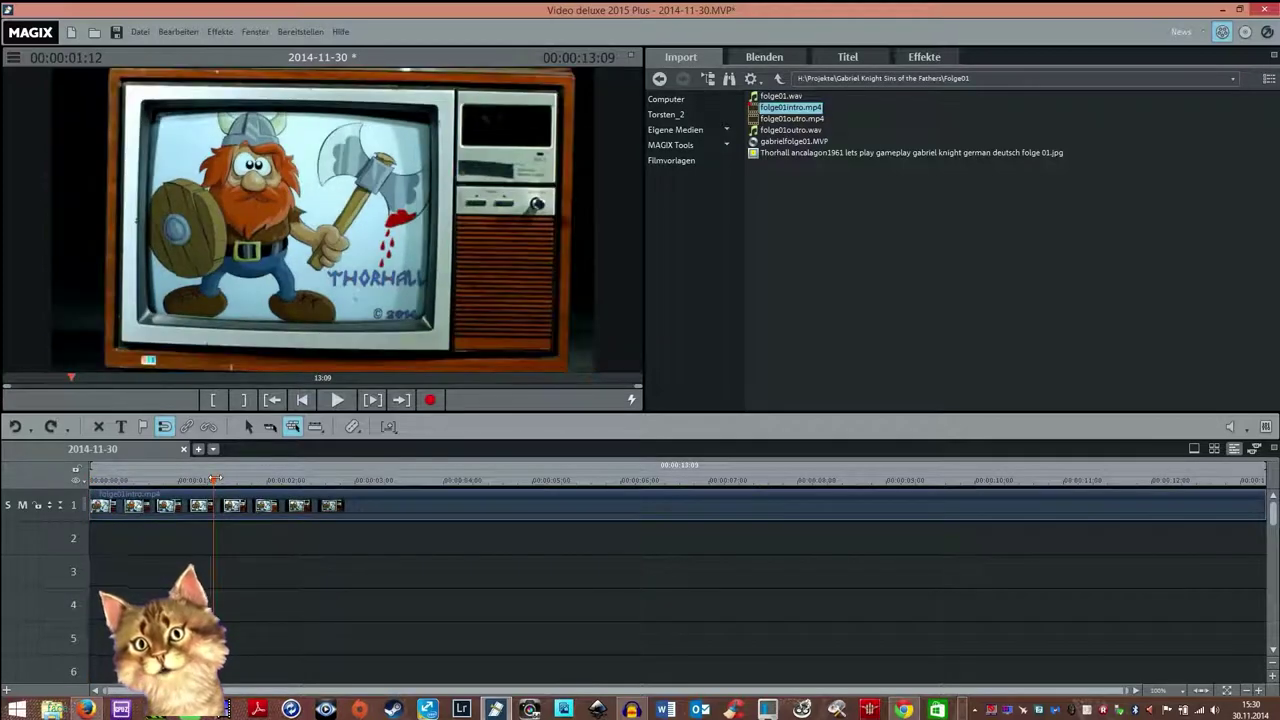
drag(212, 481, 876, 543)
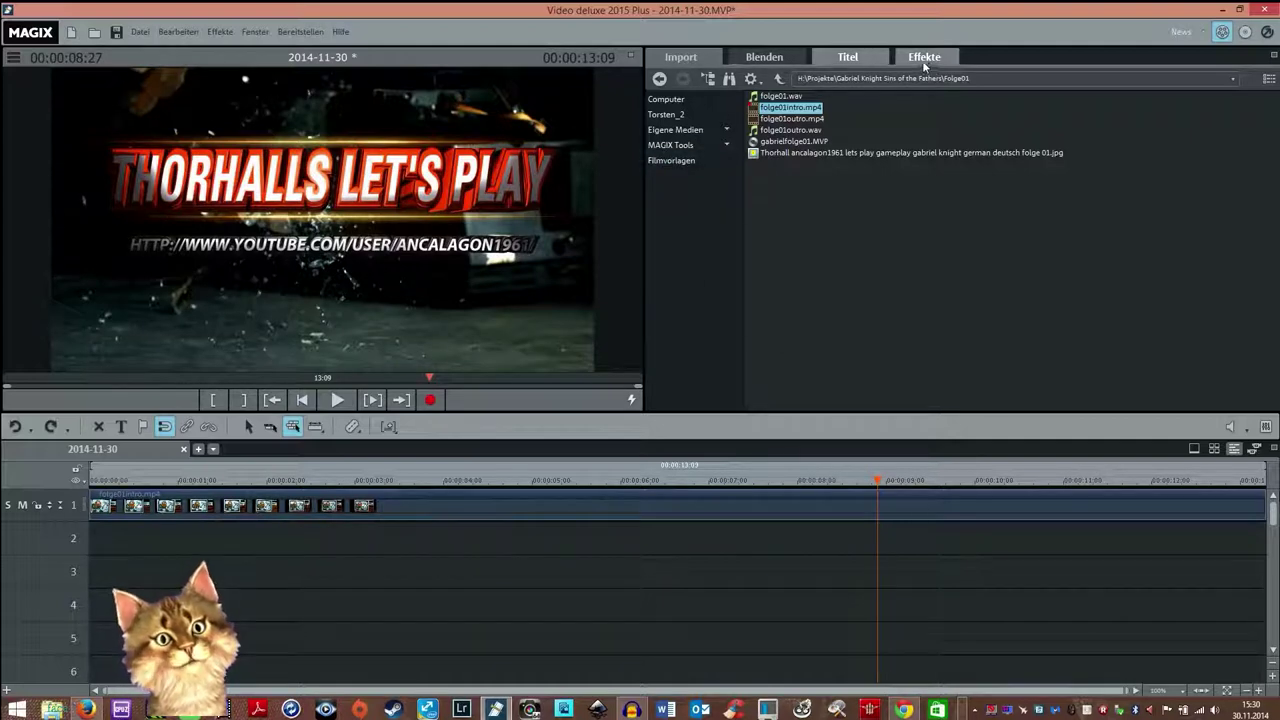
Step: Look through the import sources: the computer's drives, Eigene Medien, MAGIX Tools and the Filmvorlagen
click(686, 103)
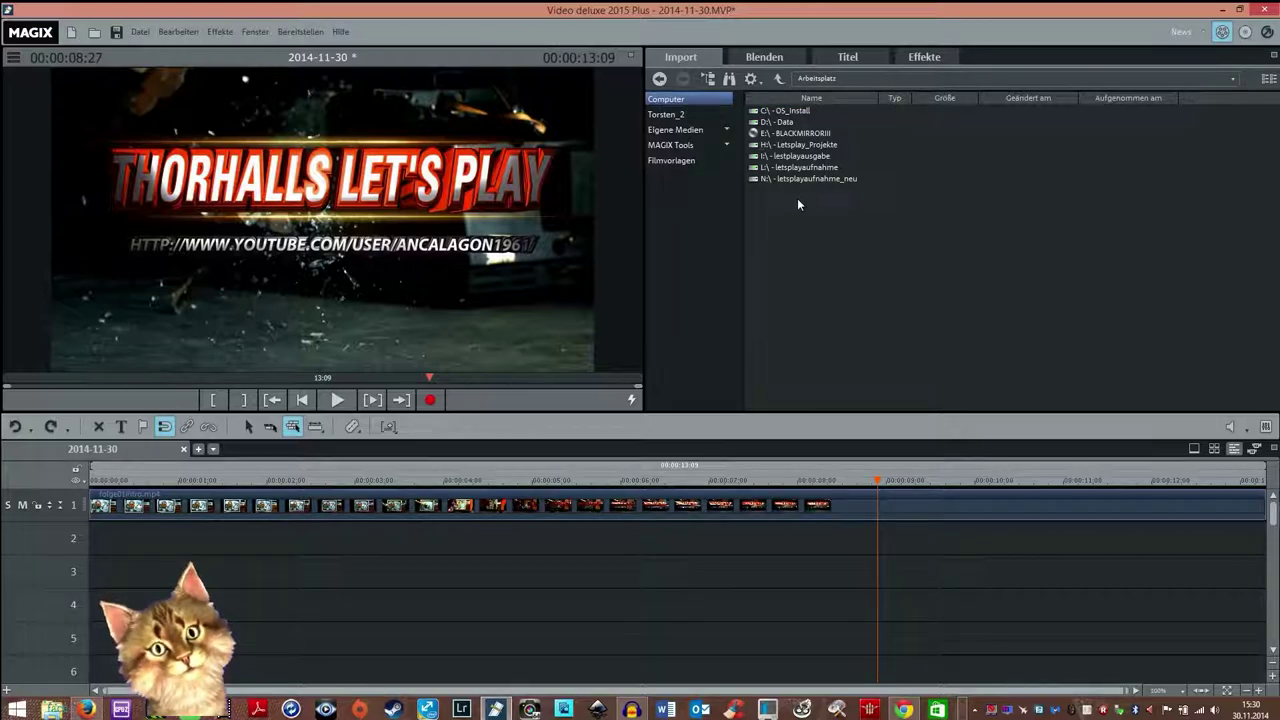
click(709, 131)
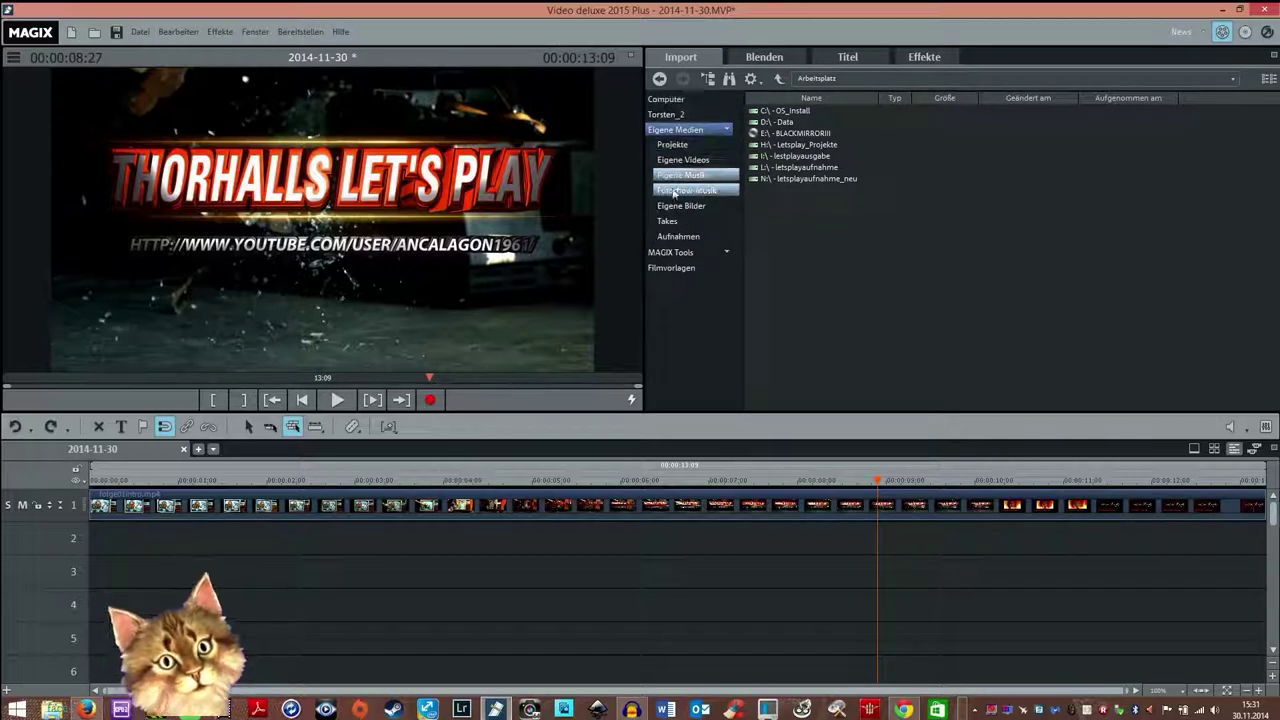
click(685, 255)
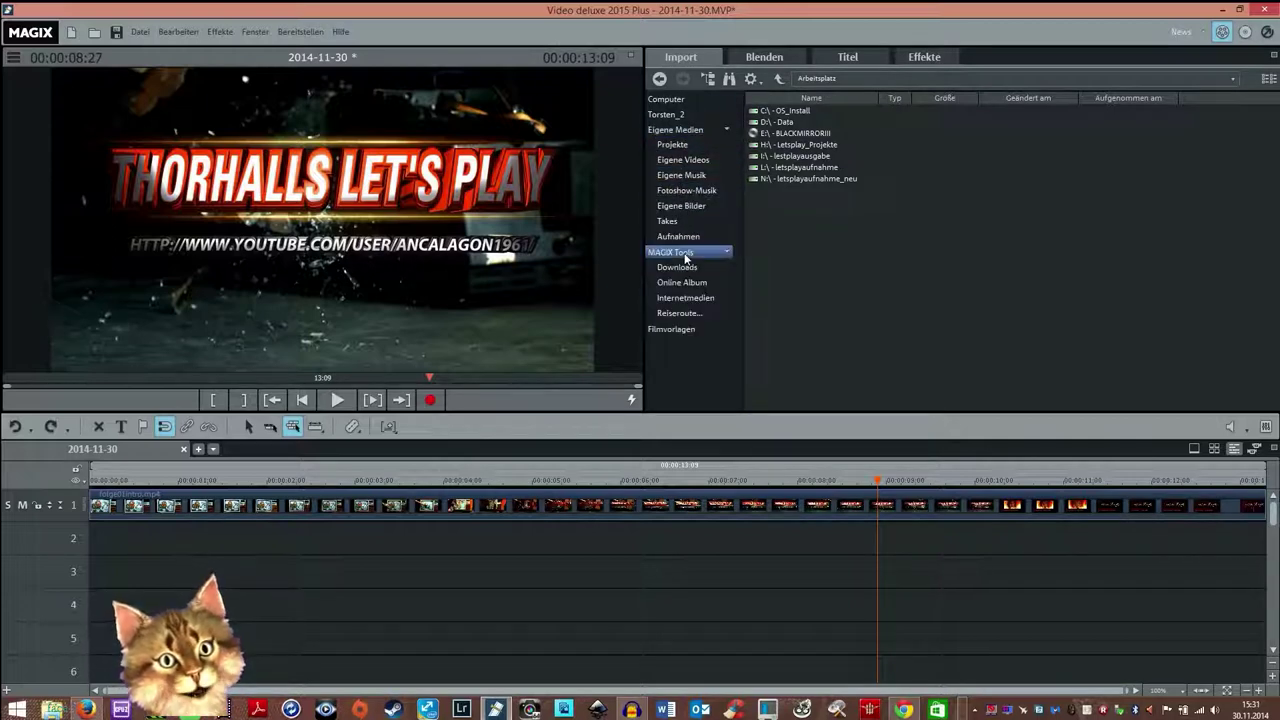
click(690, 330)
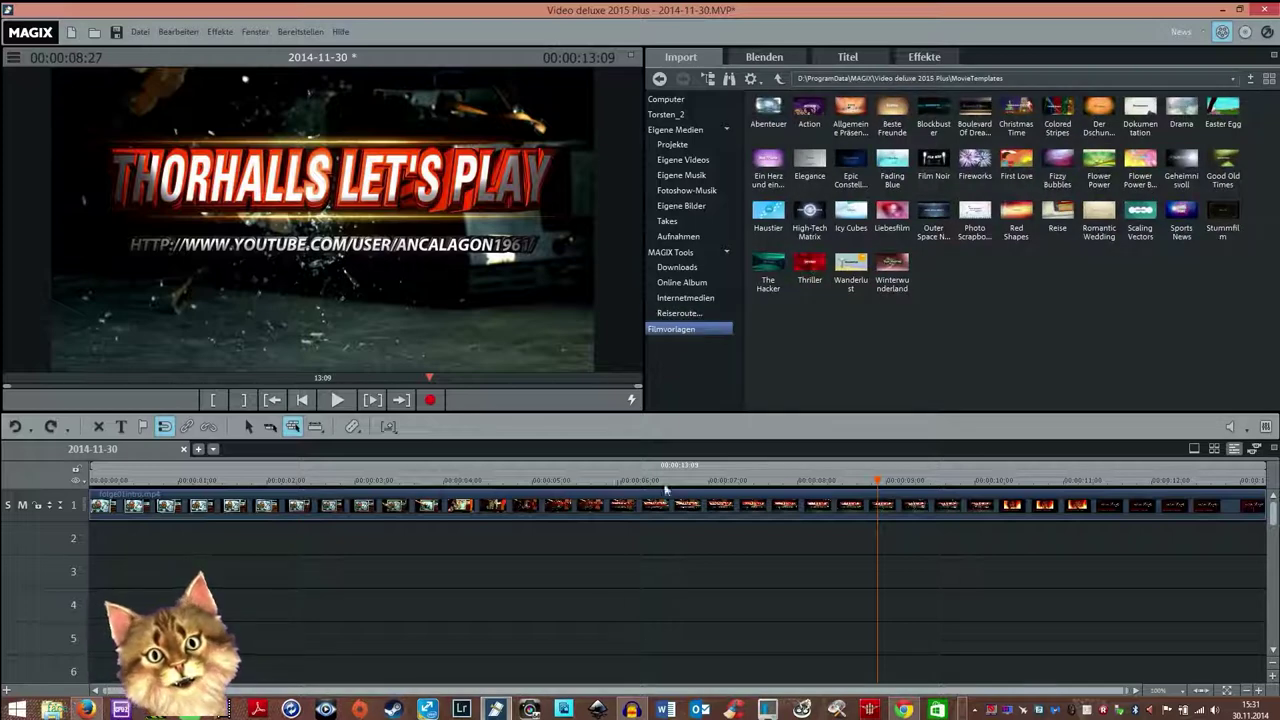
click(701, 100)
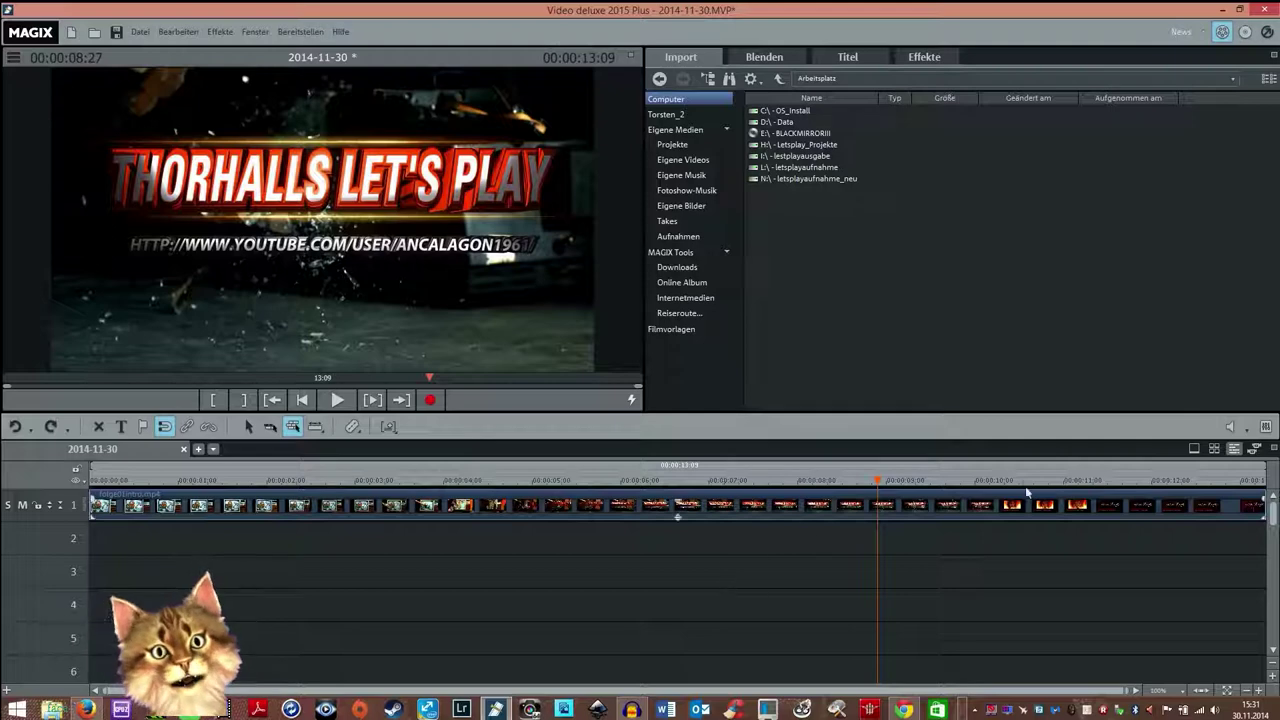
Step: Examine the available transitions, including the Räumliche Blenden subcategories and the Effektblenden
click(787, 58)
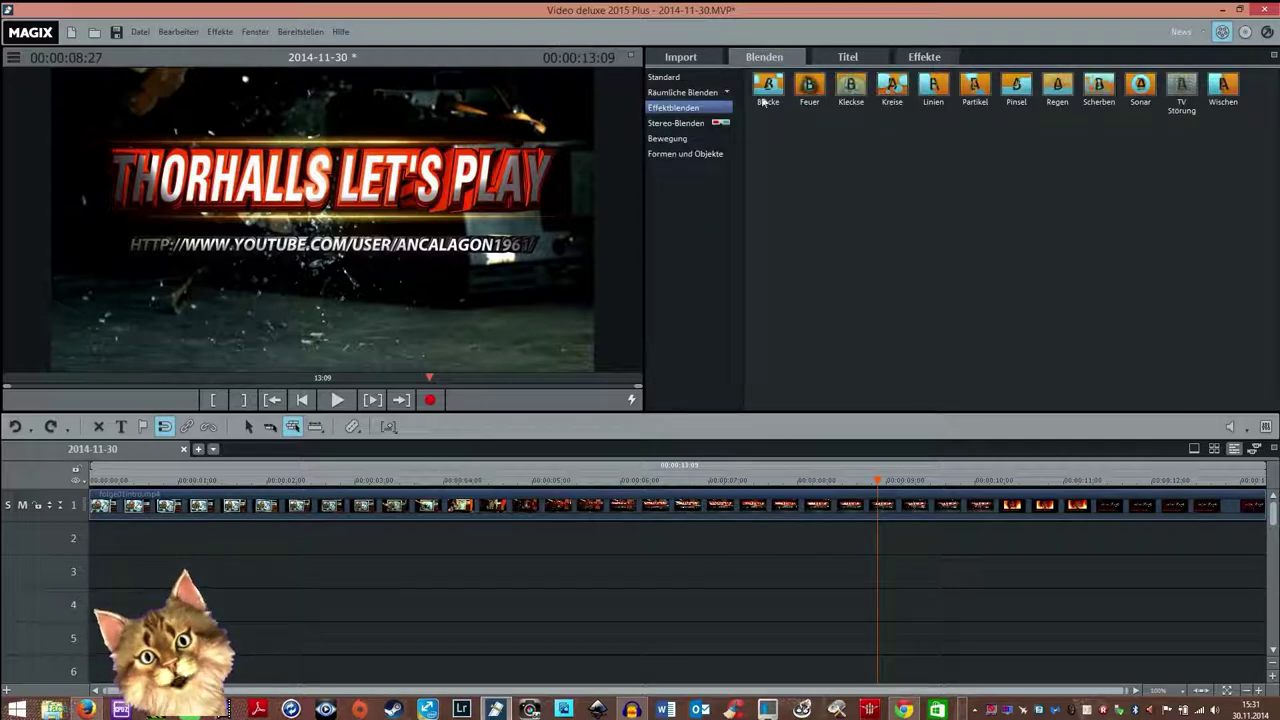
click(700, 96)
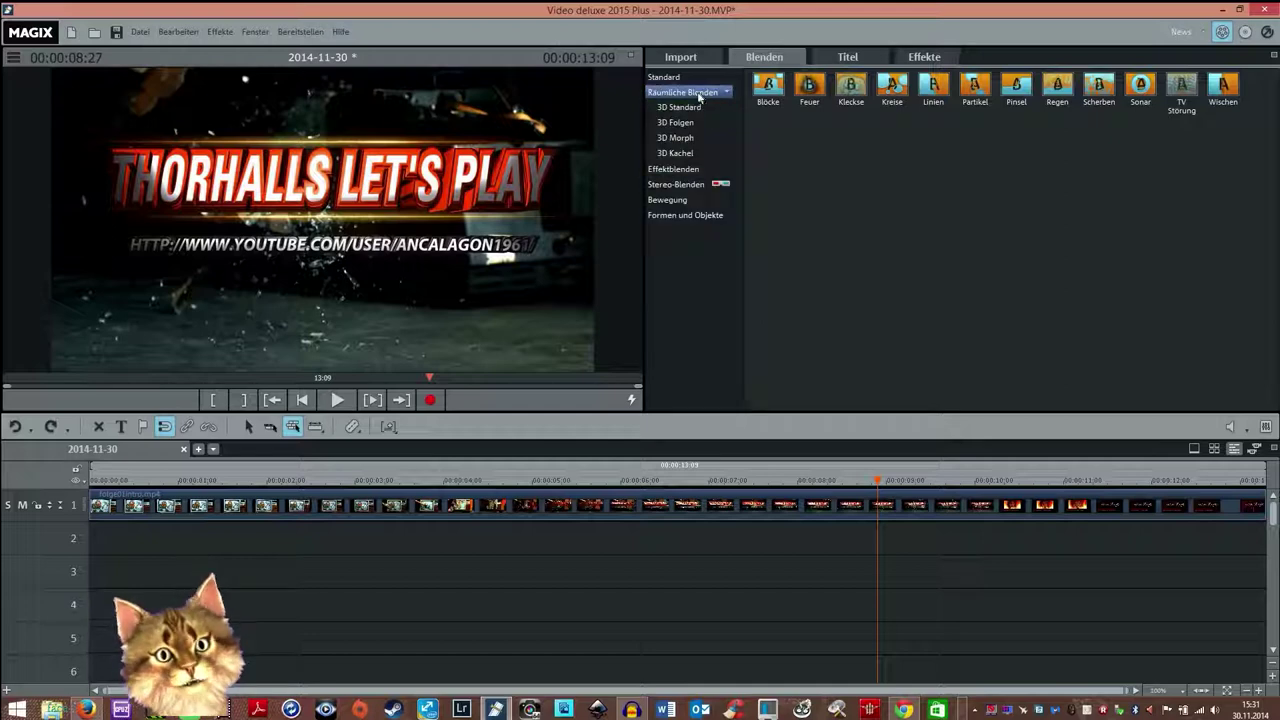
click(681, 172)
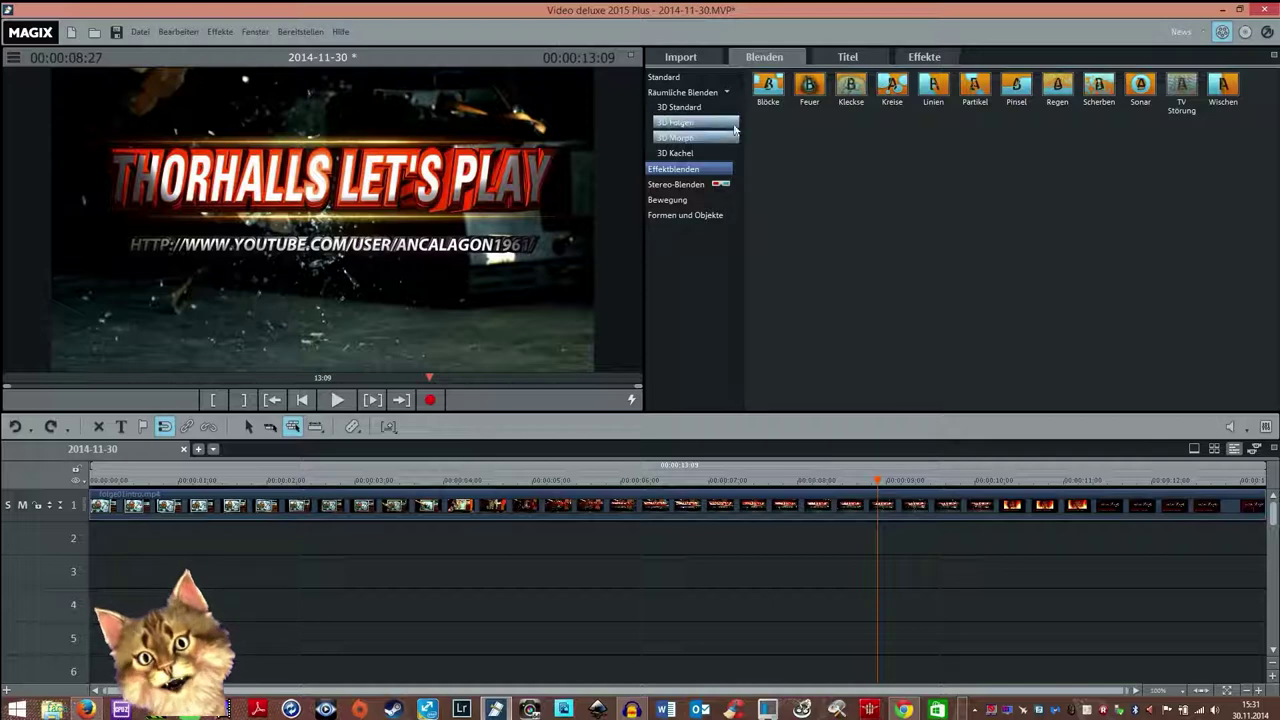
Step: Examine the title at 00:00:12:04 and preview the standard title templates Untertitel Datum and Text erscheint
click(846, 58)
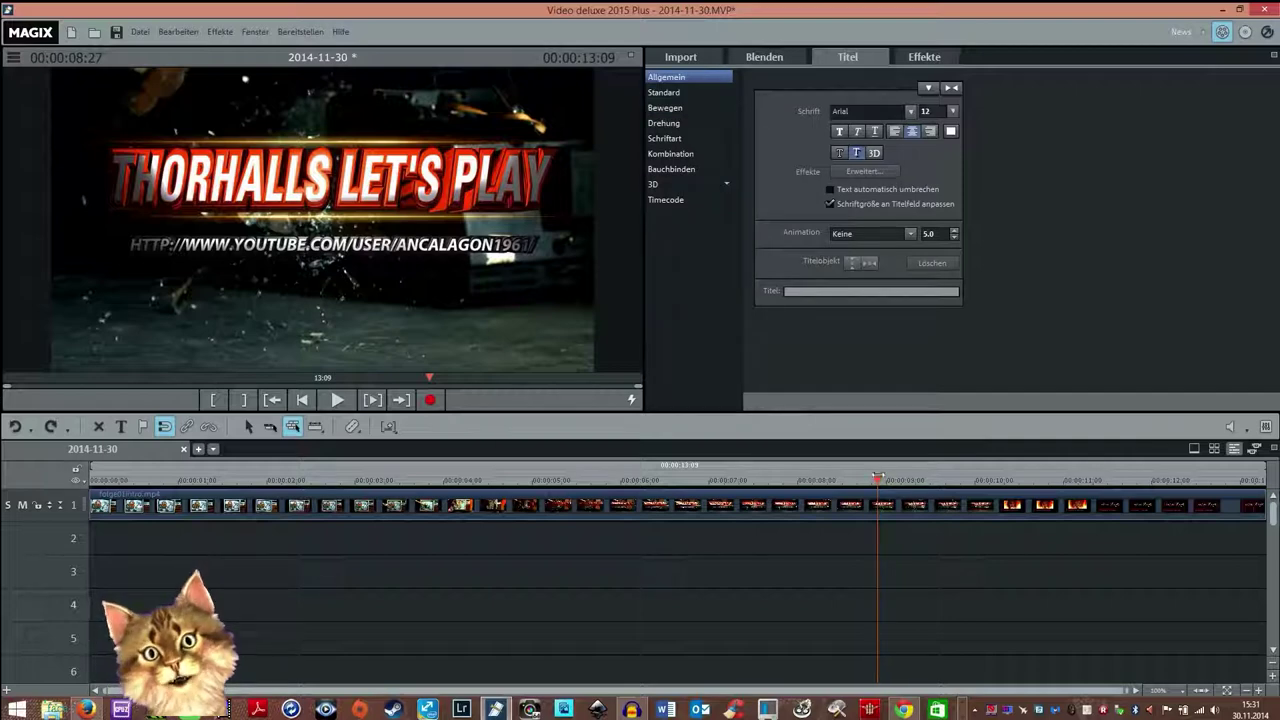
drag(878, 481, 1163, 481)
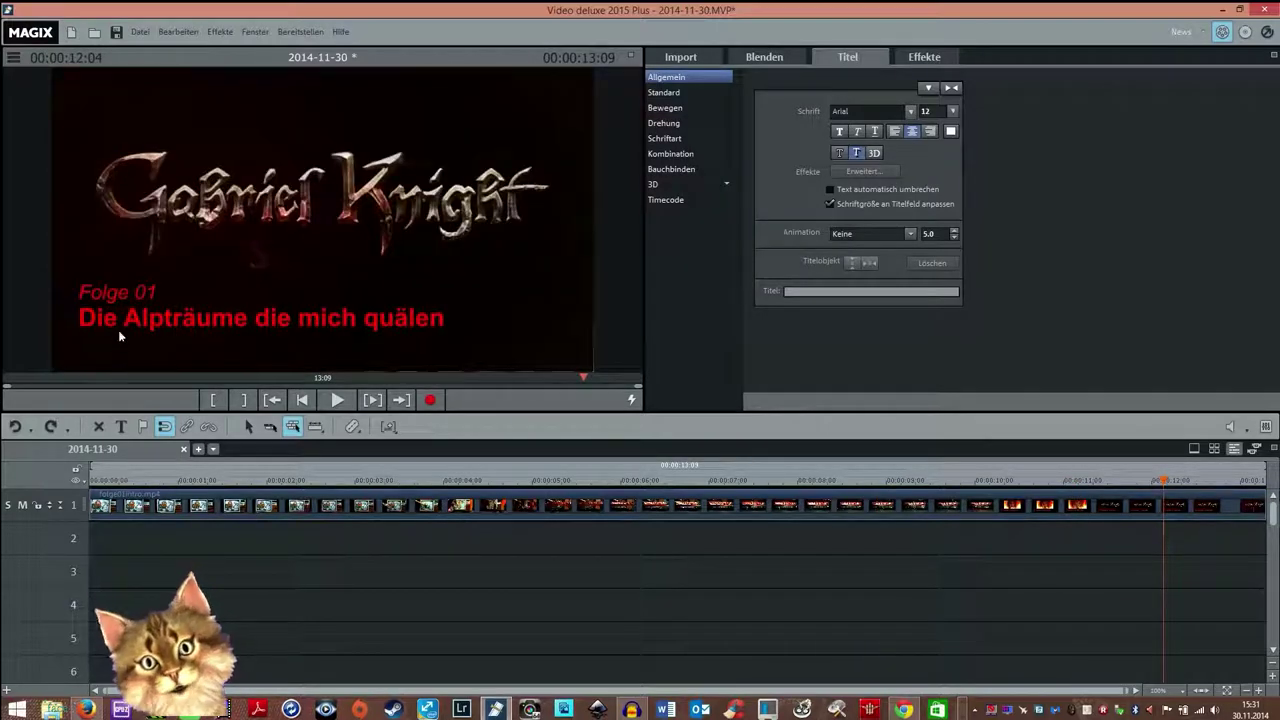
click(690, 93)
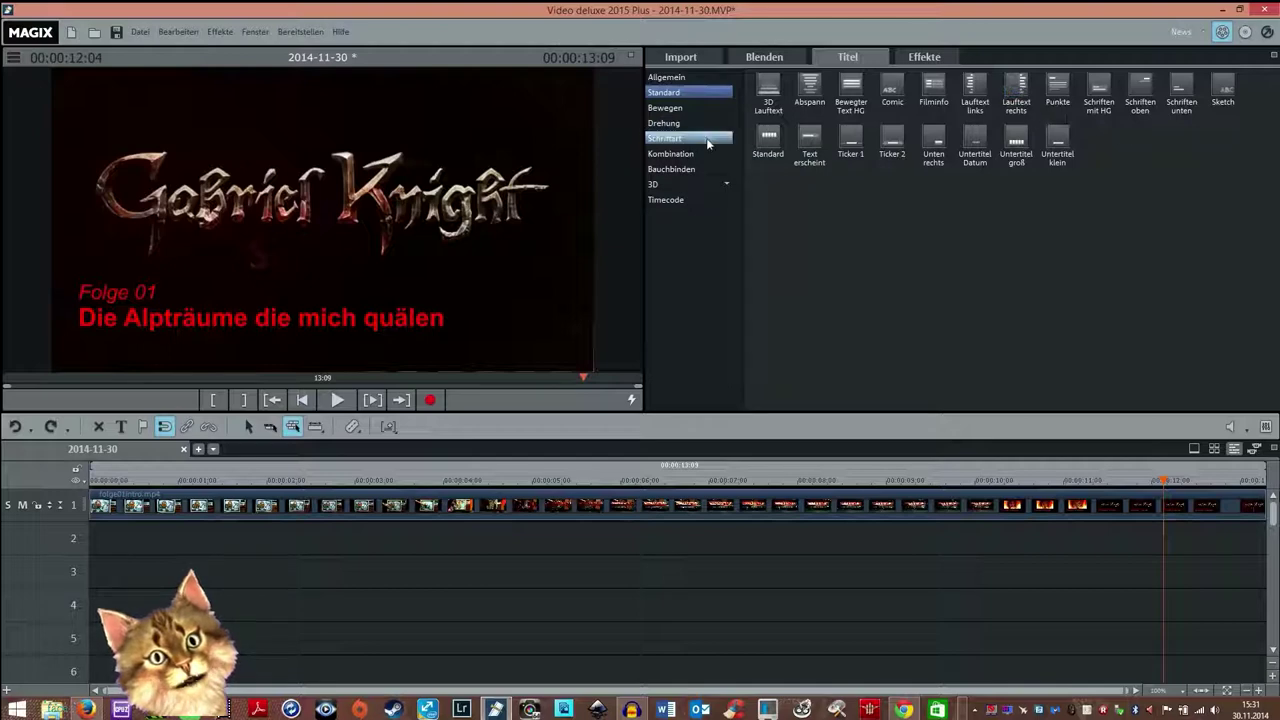
click(969, 152)
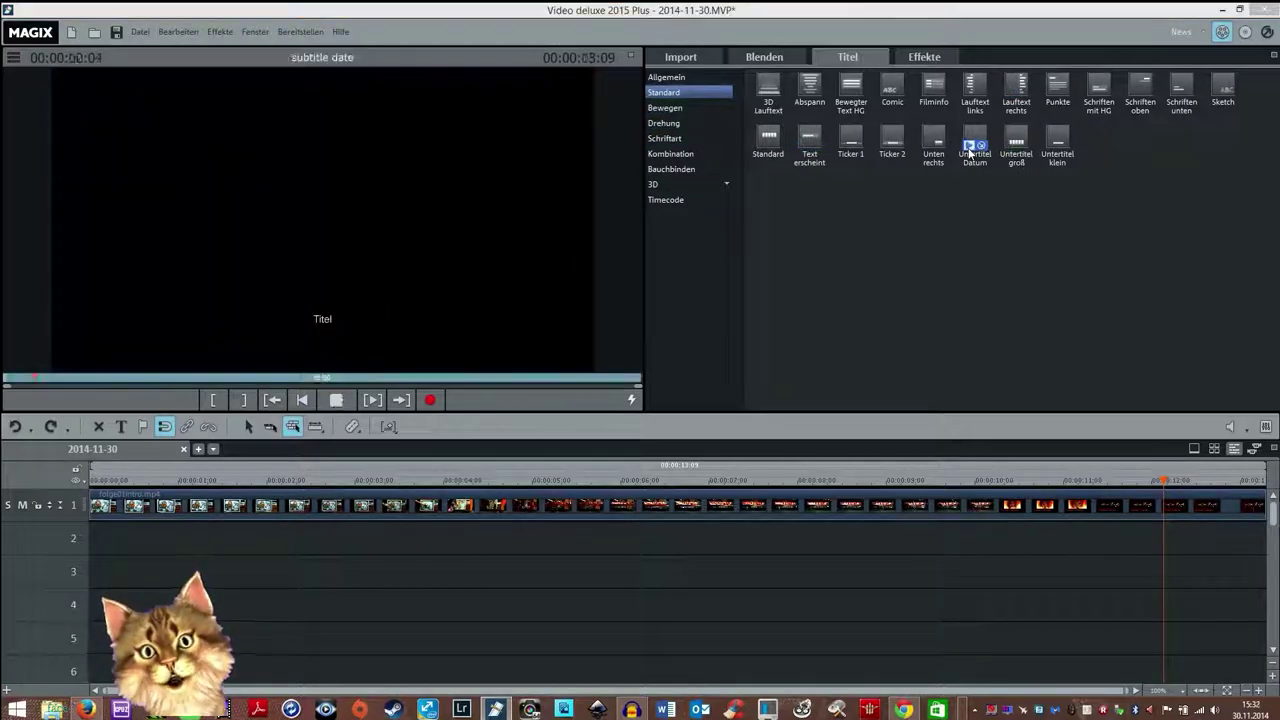
click(803, 146)
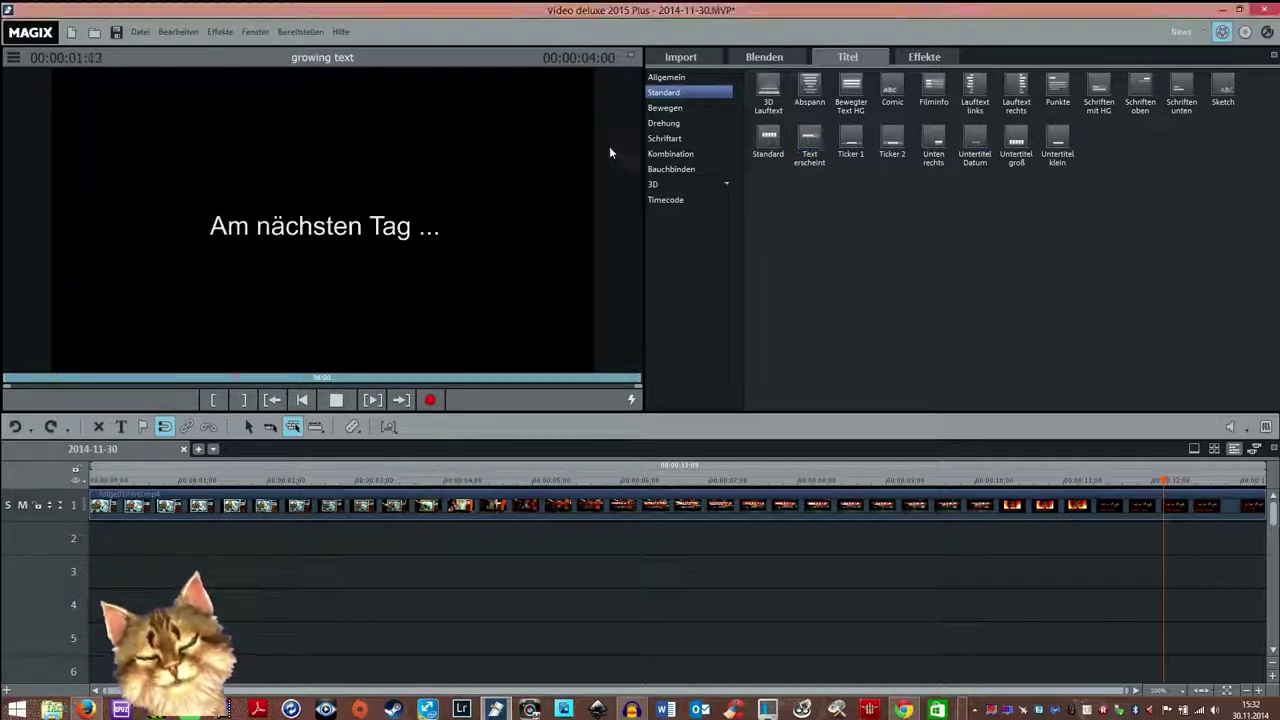
Step: Try out the Aufblende title from the Bewegen templates on track 3 at about 00:00:04:13, and delete it
click(678, 108)
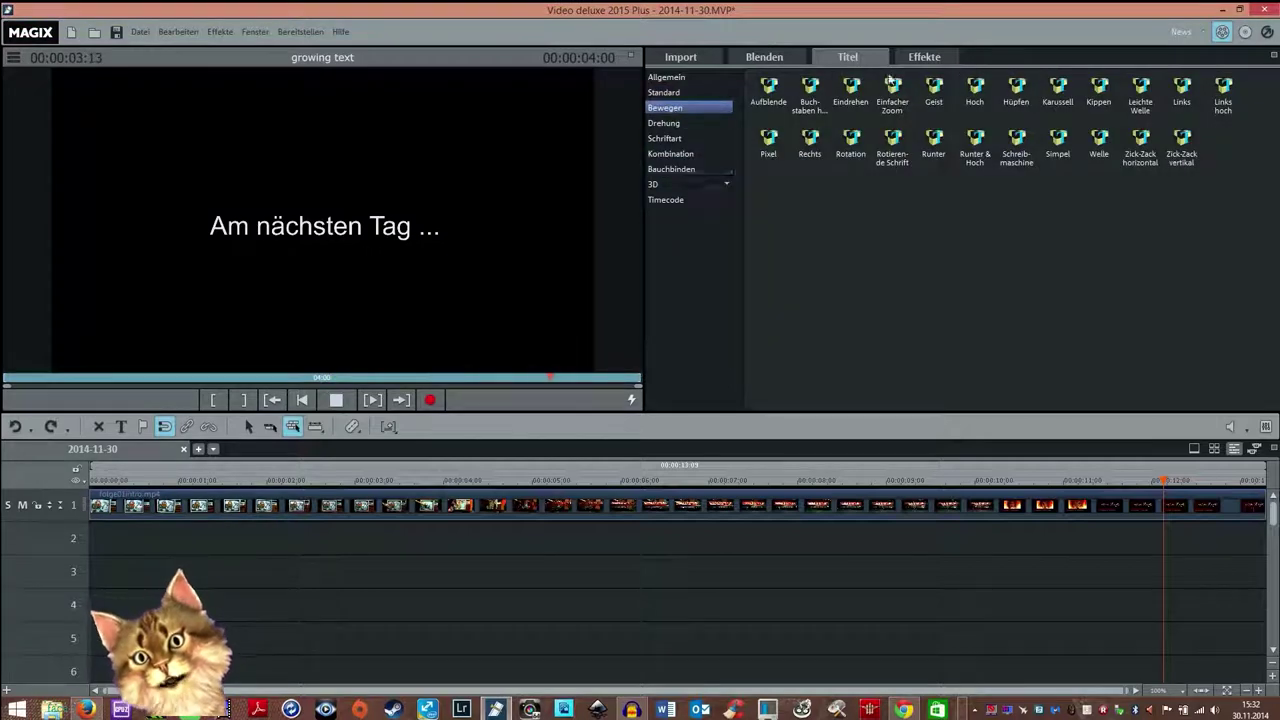
click(766, 88)
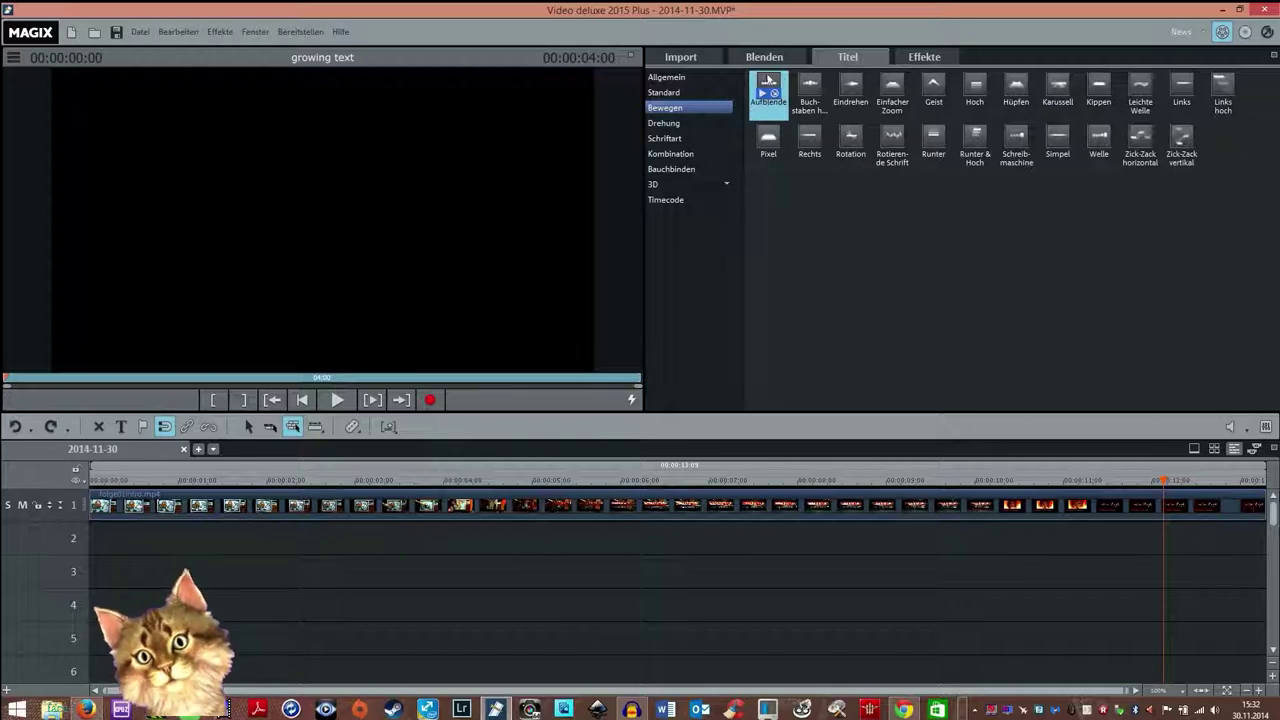
drag(768, 88, 677, 451)
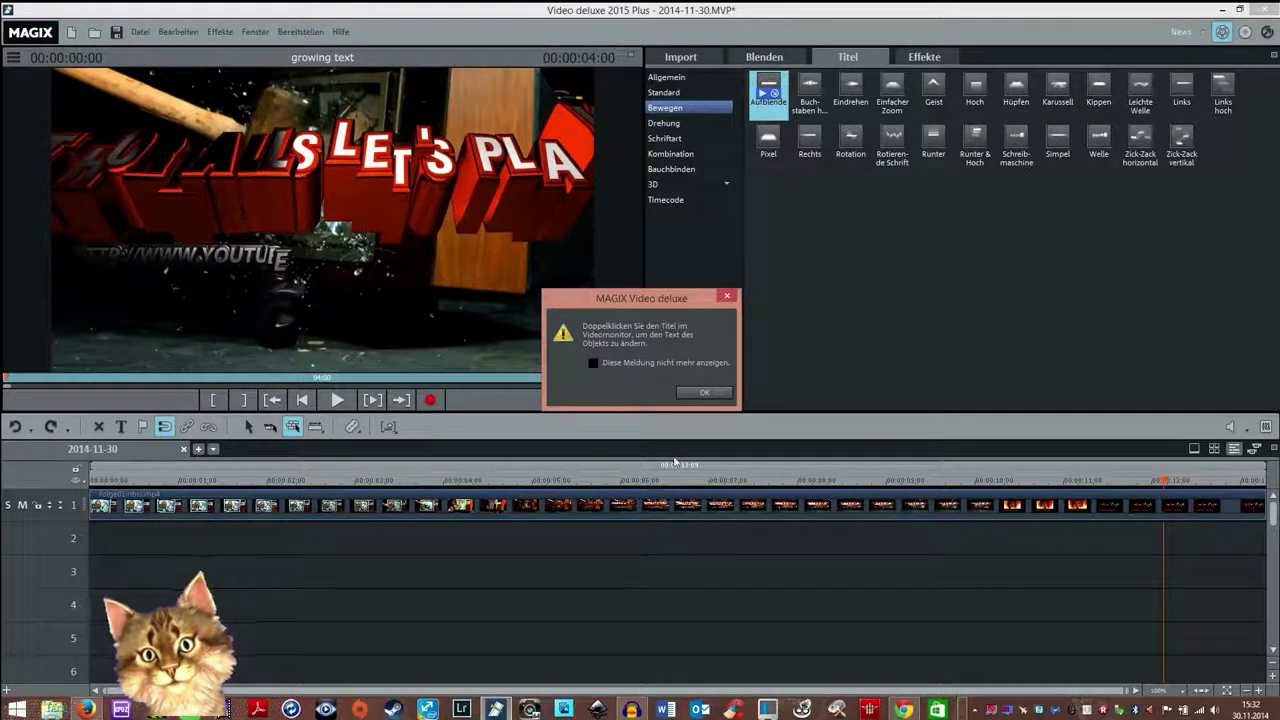
click(703, 391)
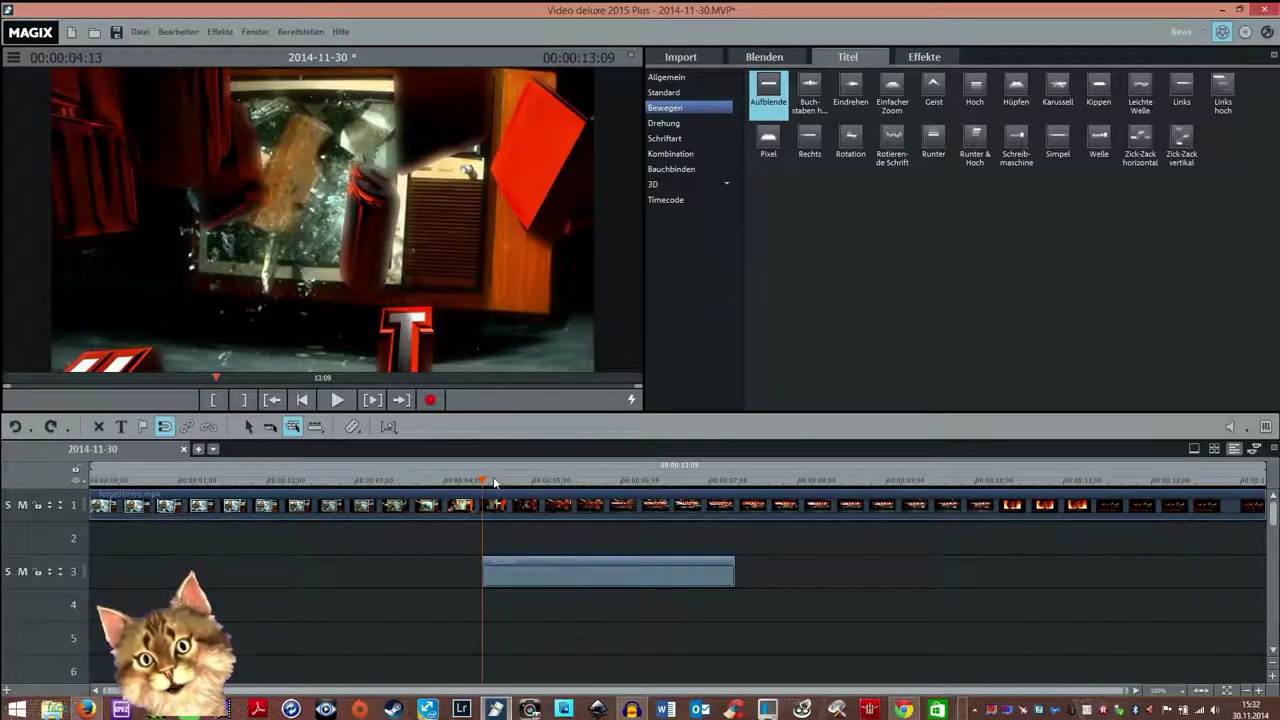
mouse_move(485, 482)
mouse_down()
mouse_move(757, 490)
mouse_move(470, 482)
mouse_up()
click(632, 570)
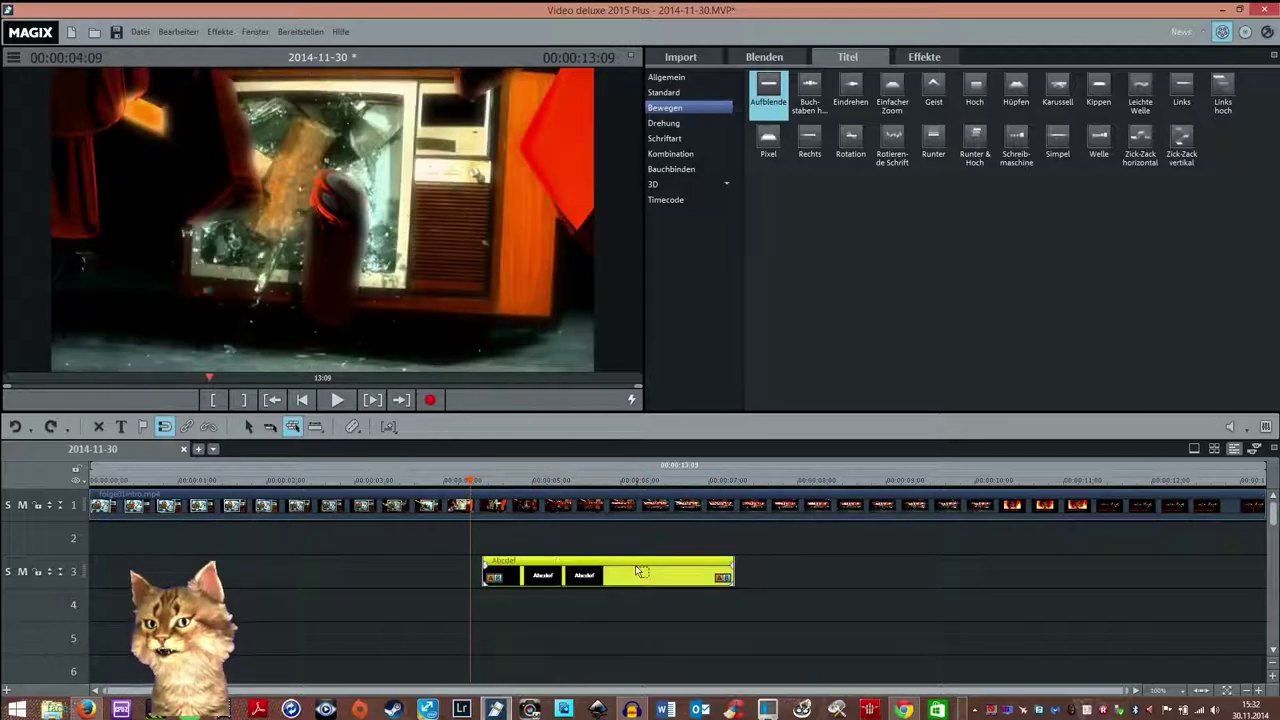
key(Delete)
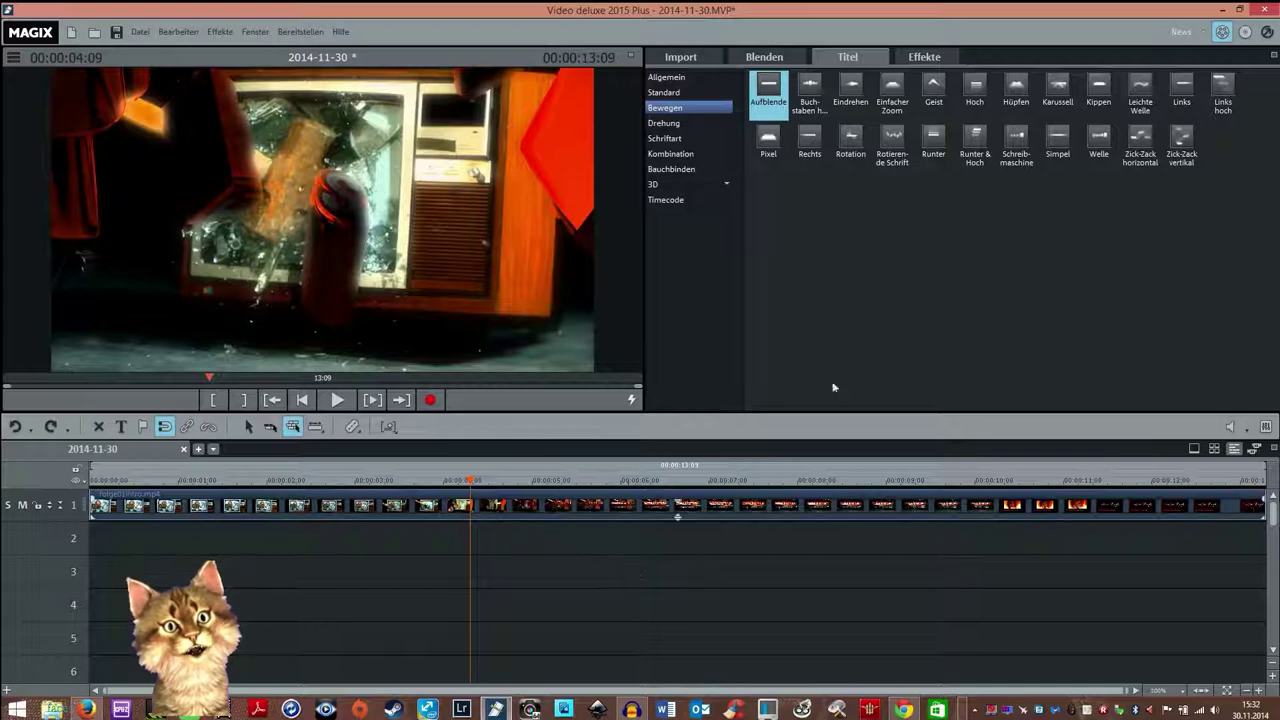
Step: Look through the title templates in the Drehung, Schriftart and Bauchbinden categories
click(662, 122)
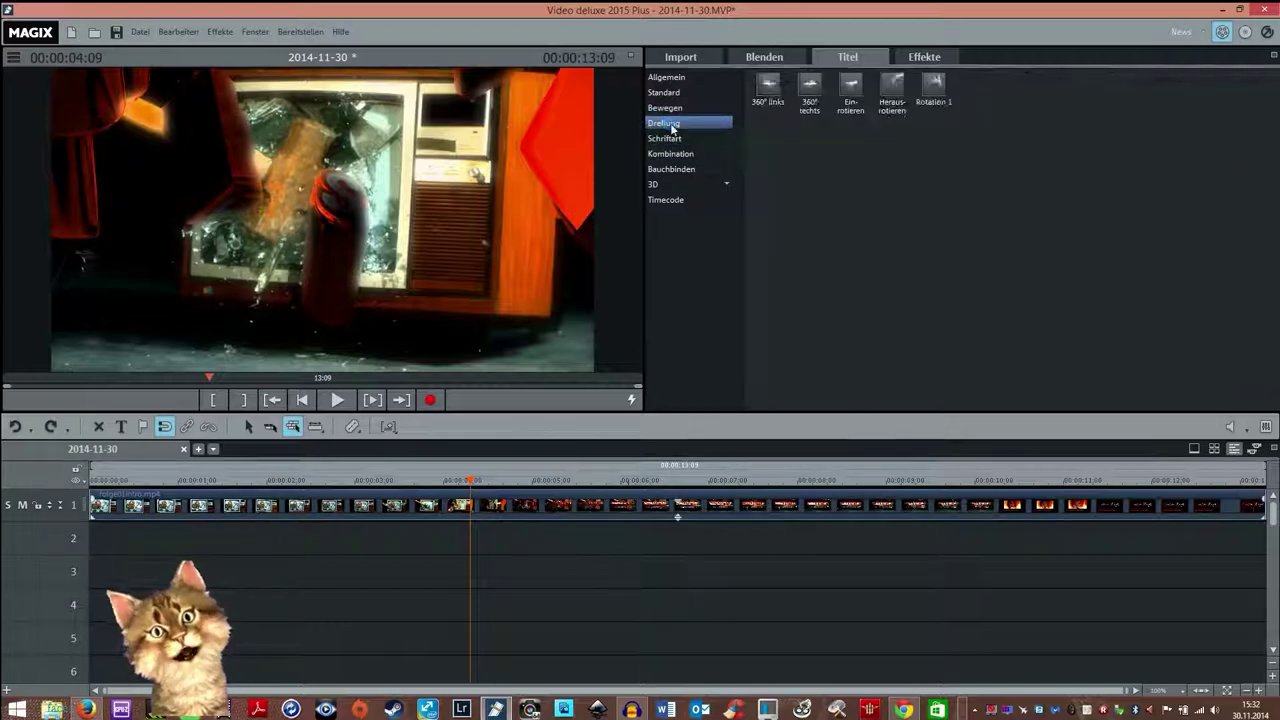
click(686, 139)
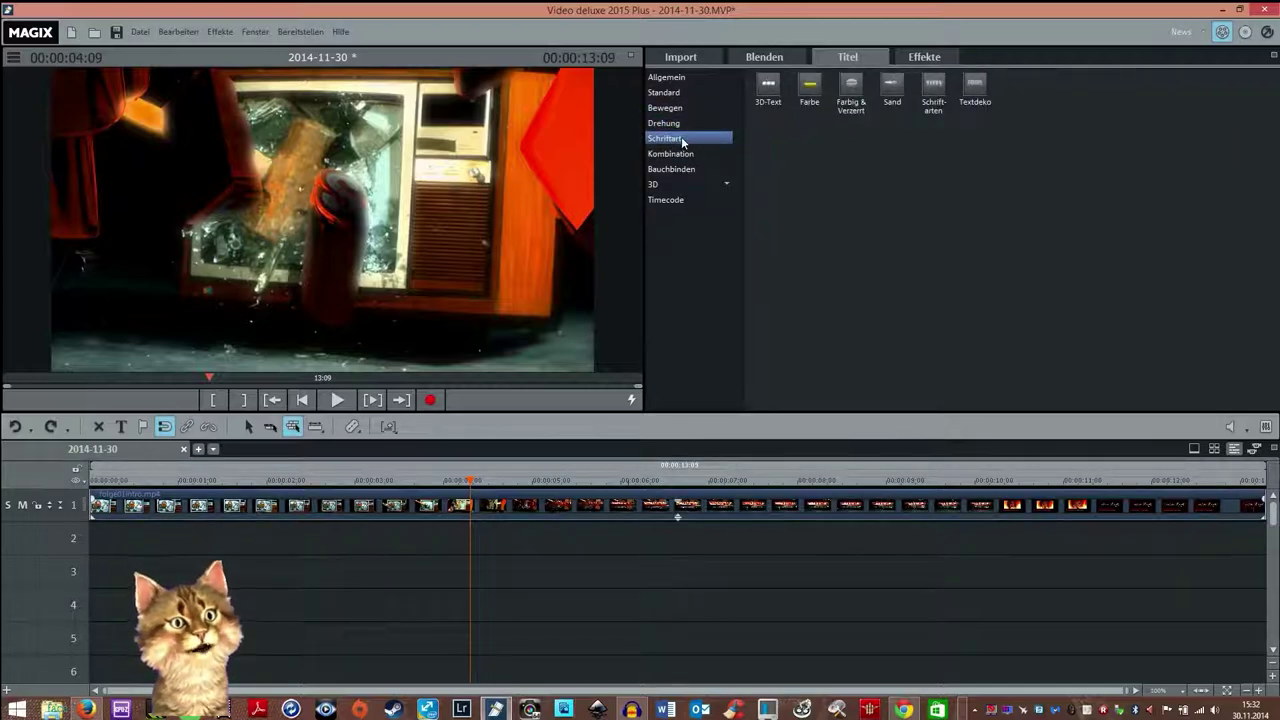
click(701, 170)
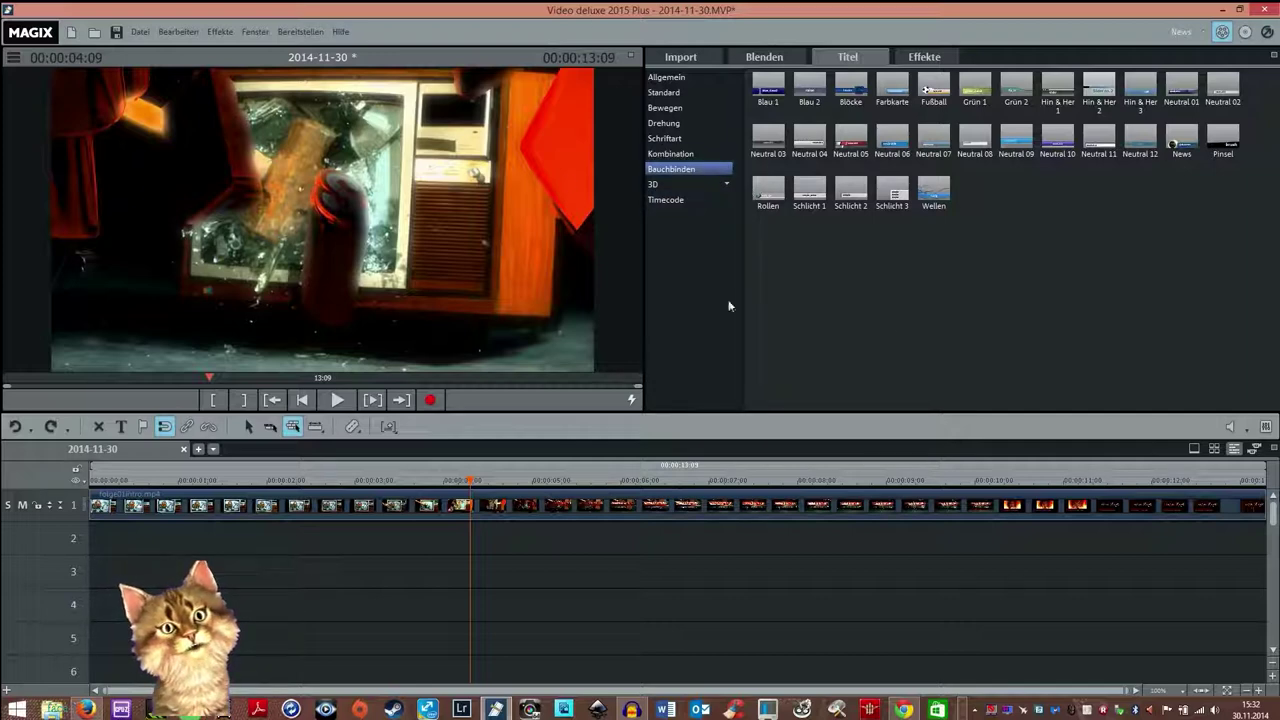
Step: Look through the video effect templates in the Allgemein, Video-Mix-Effekte and Filmlooks categories
click(926, 57)
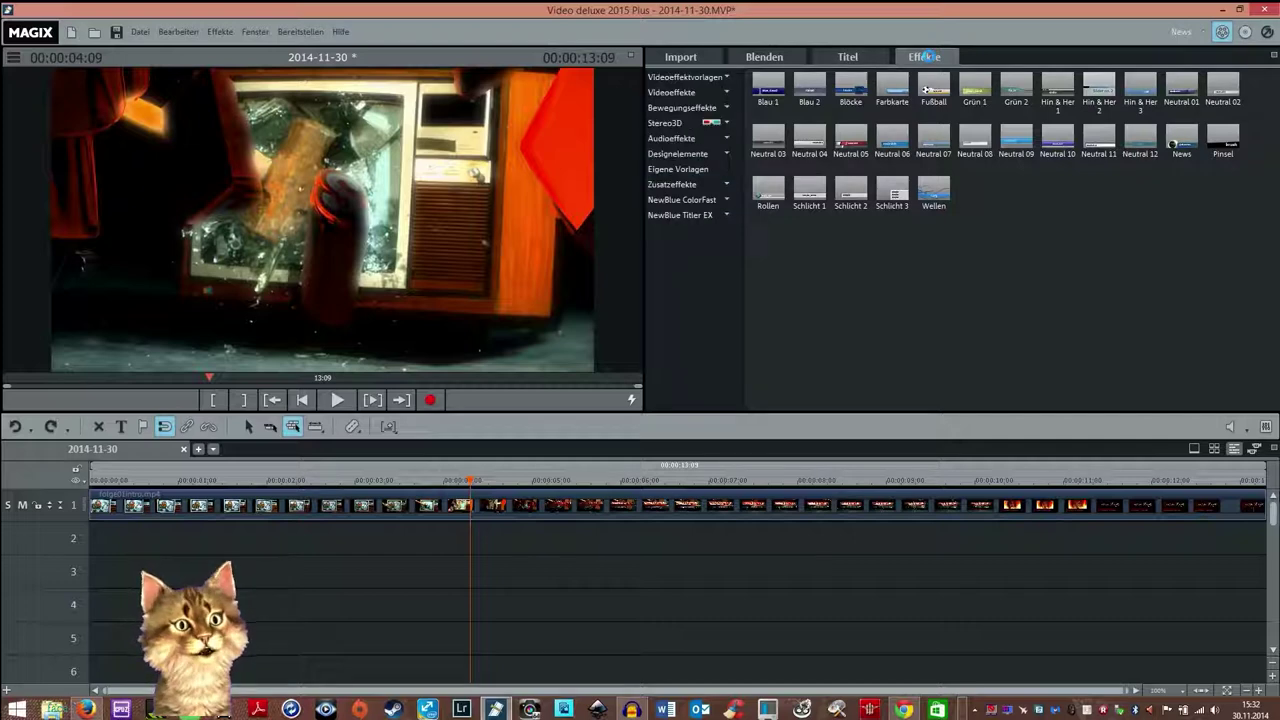
click(705, 78)
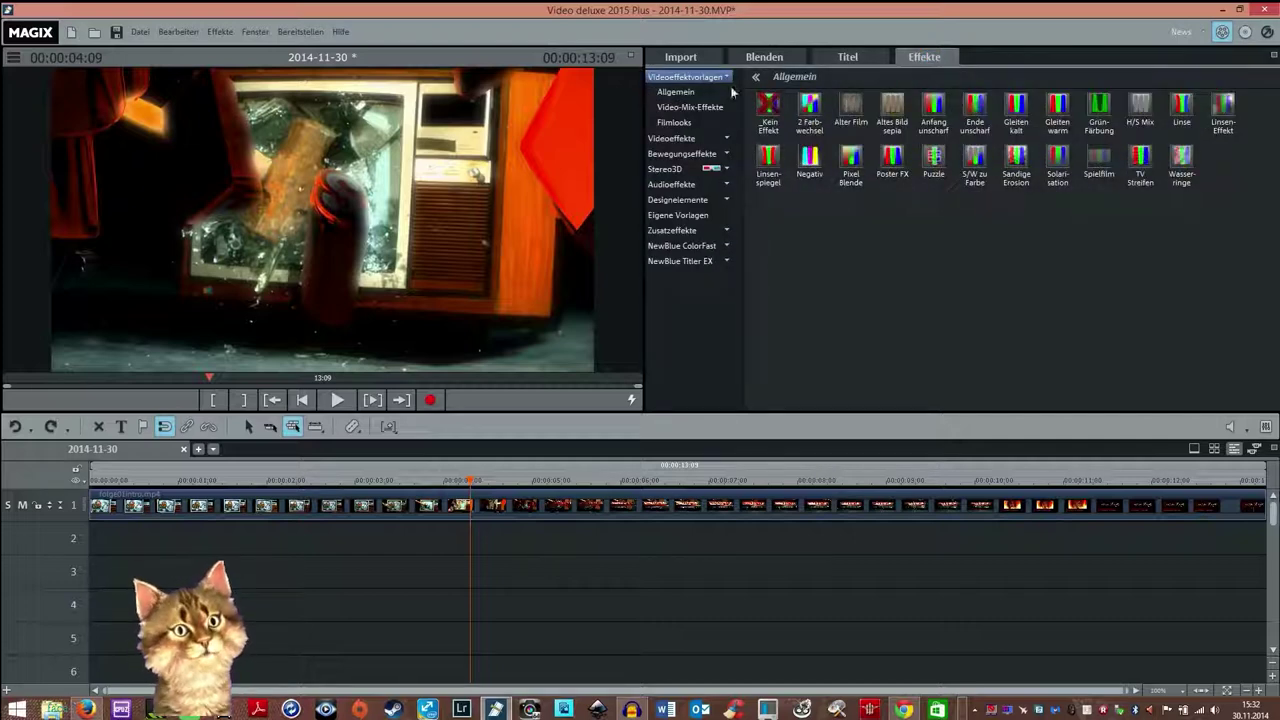
click(698, 95)
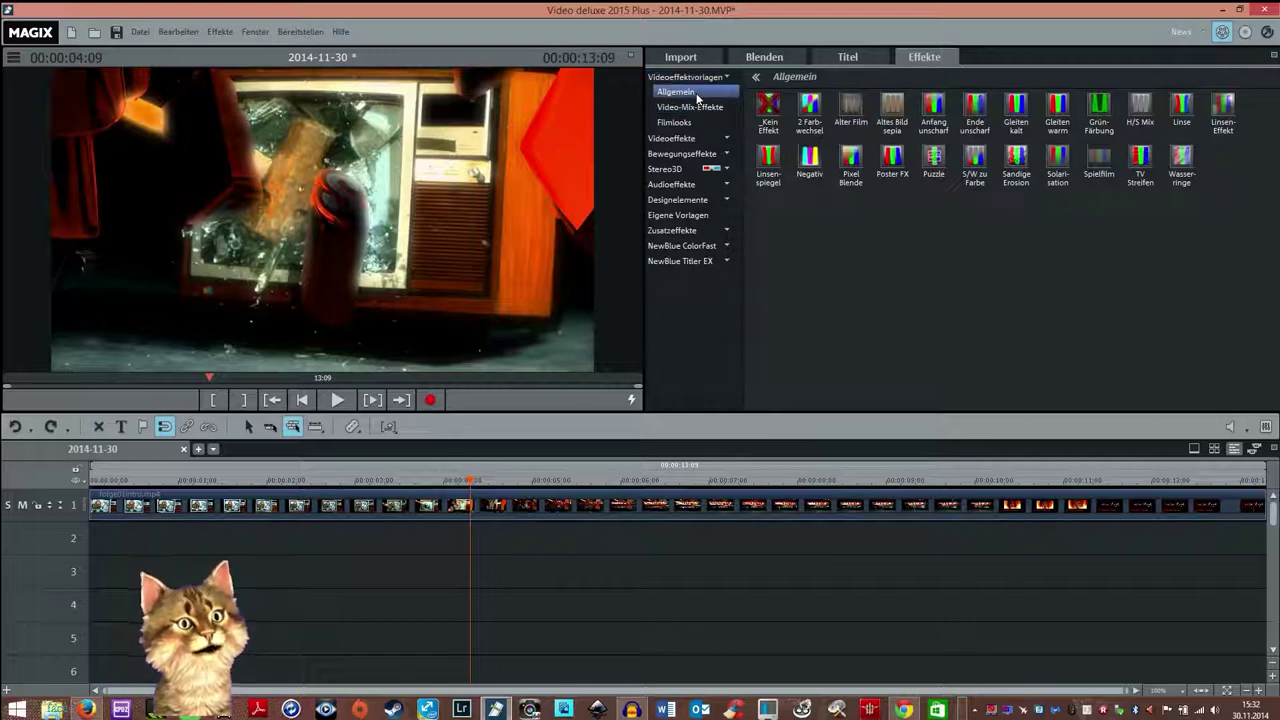
click(704, 108)
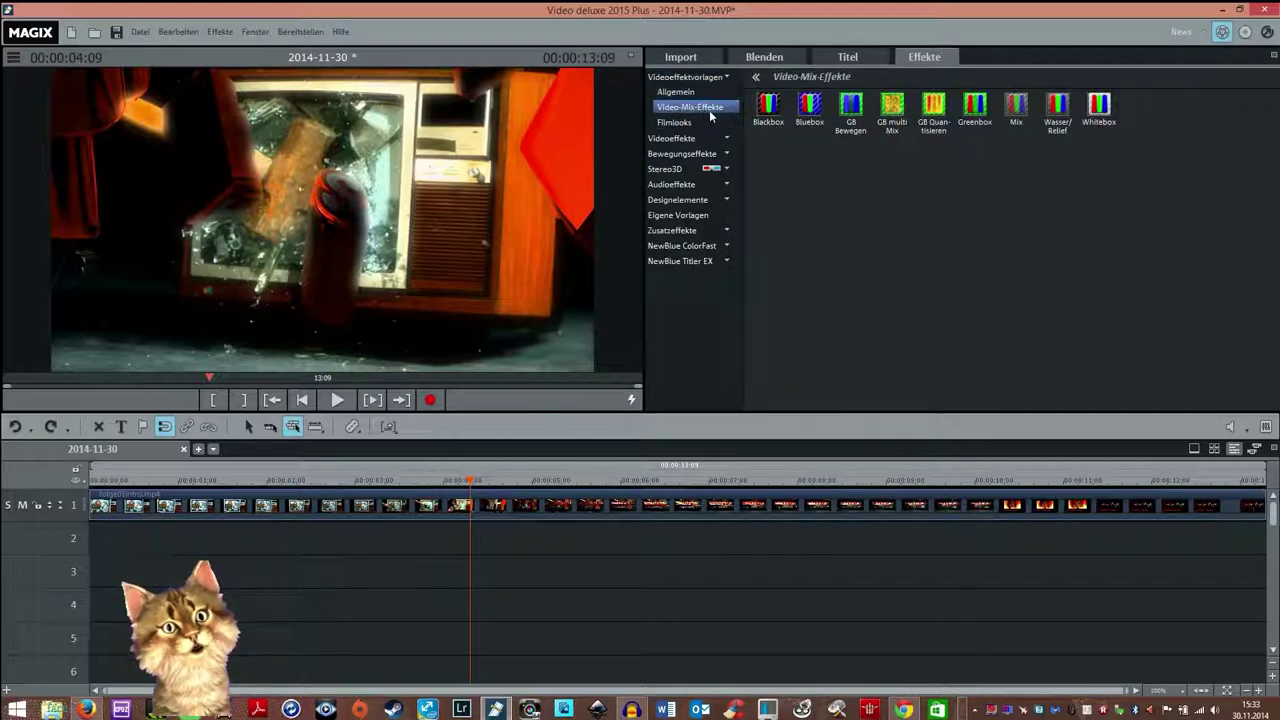
click(685, 122)
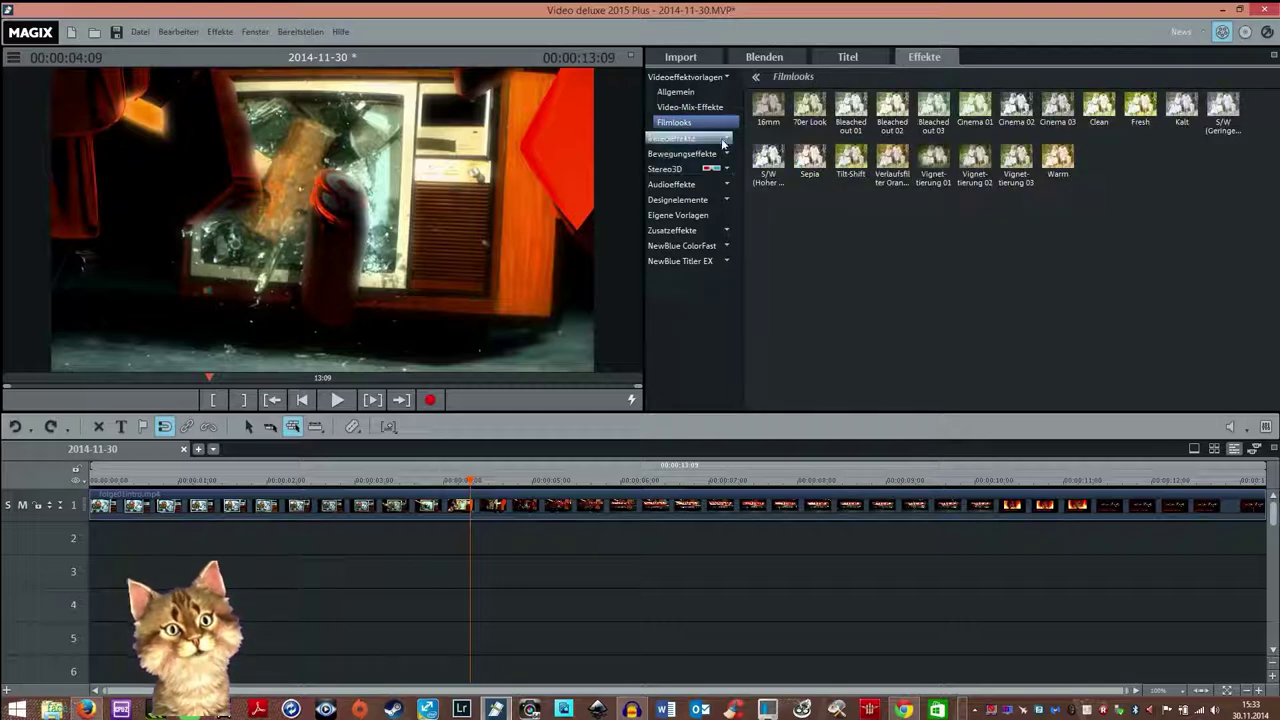
Step: Look through the Videoeffekte and Bewegungseffekte categories, including the Position/Größe and Chroma Key settings
click(722, 140)
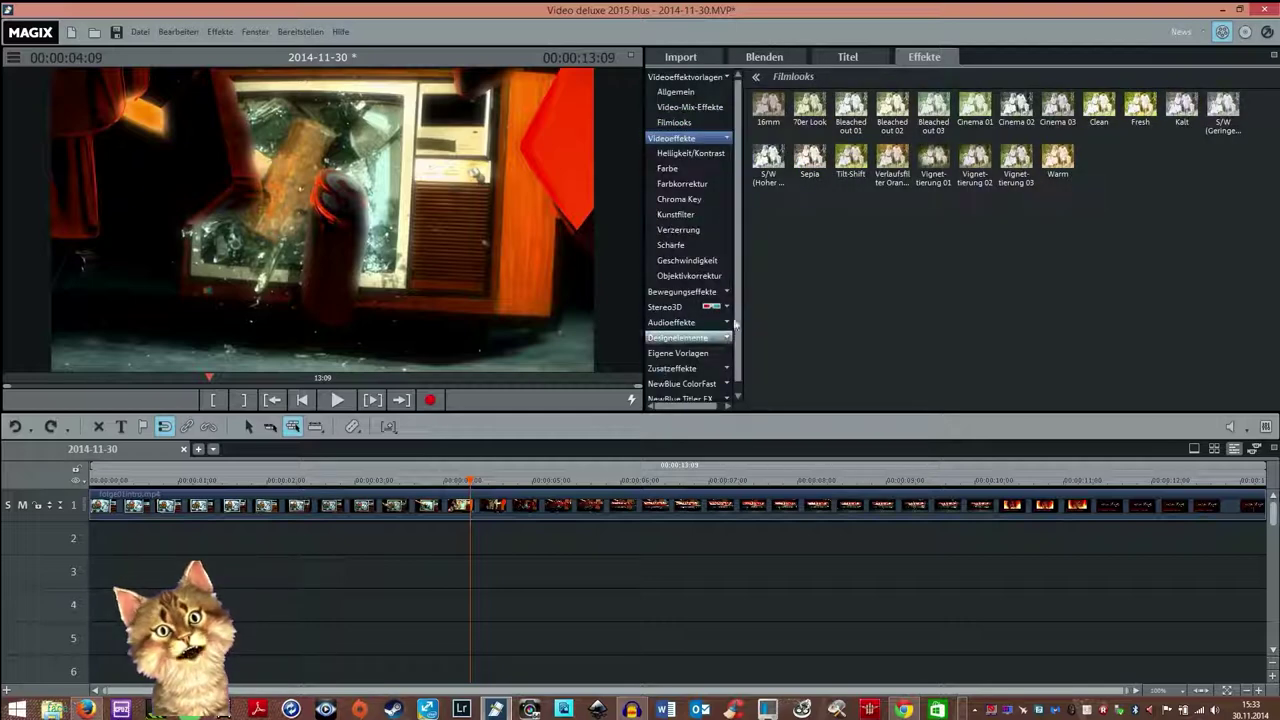
drag(737, 324, 740, 344)
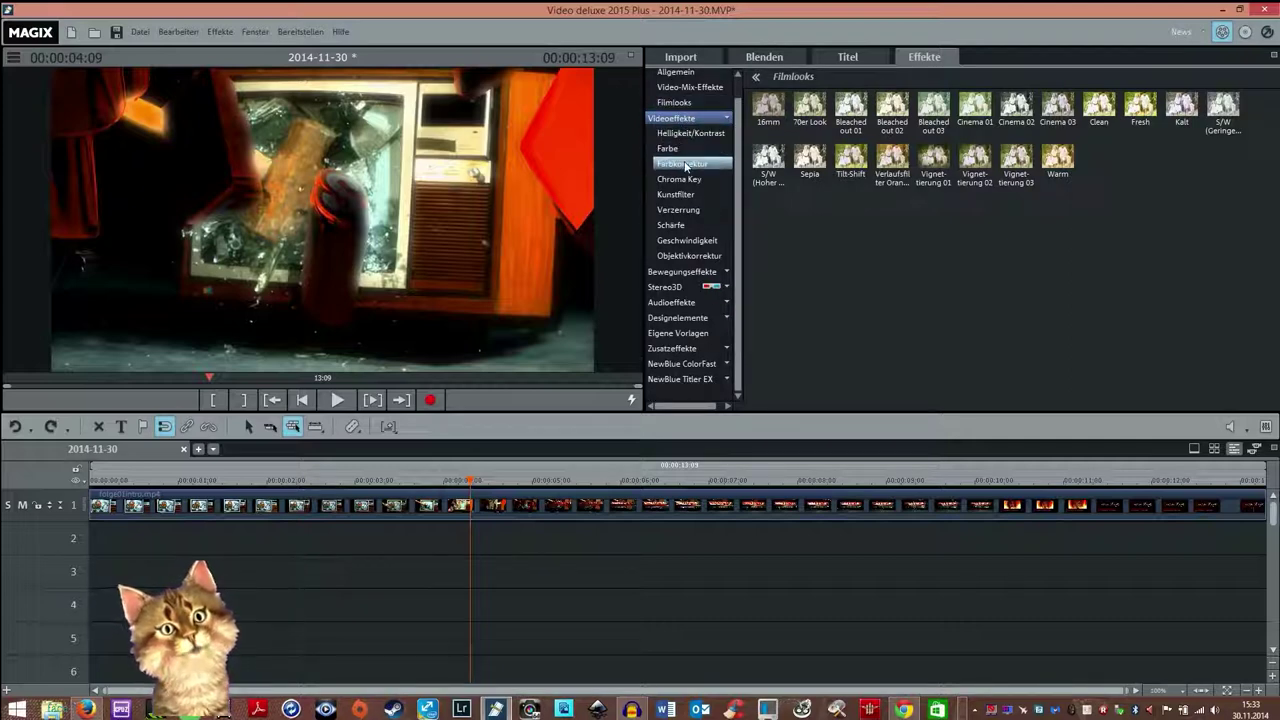
click(673, 273)
click(705, 287)
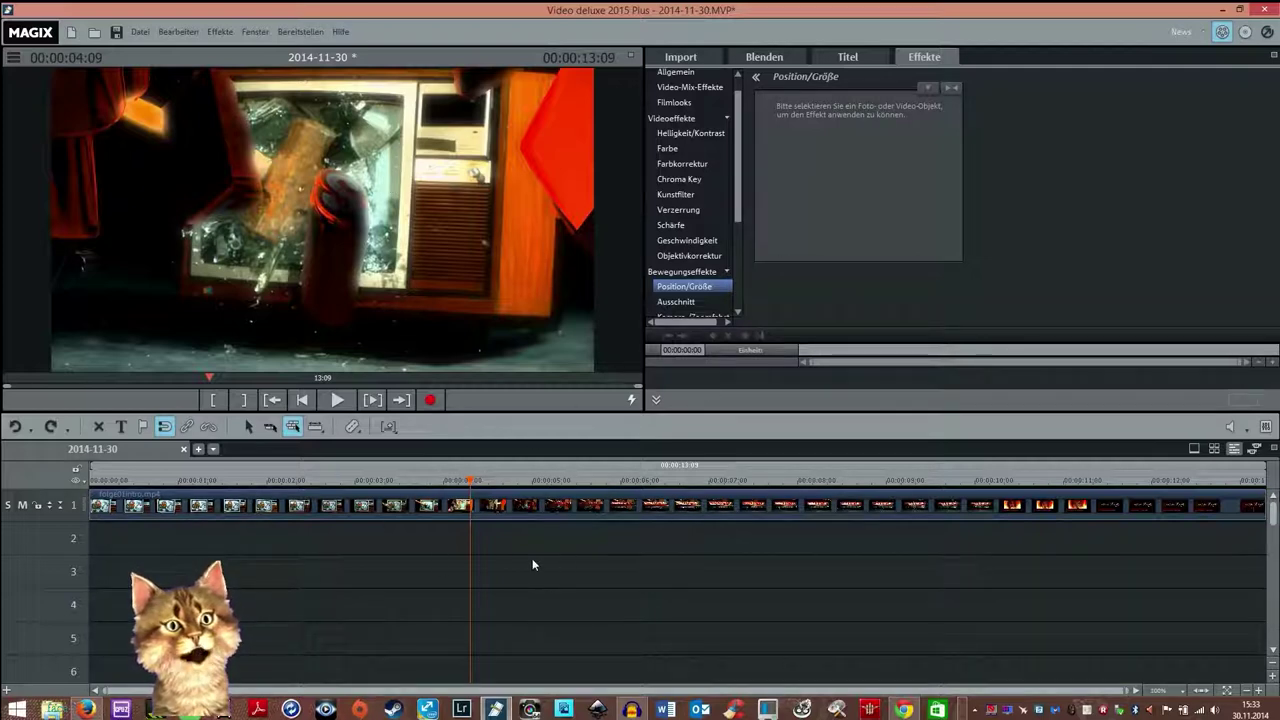
click(711, 136)
click(694, 181)
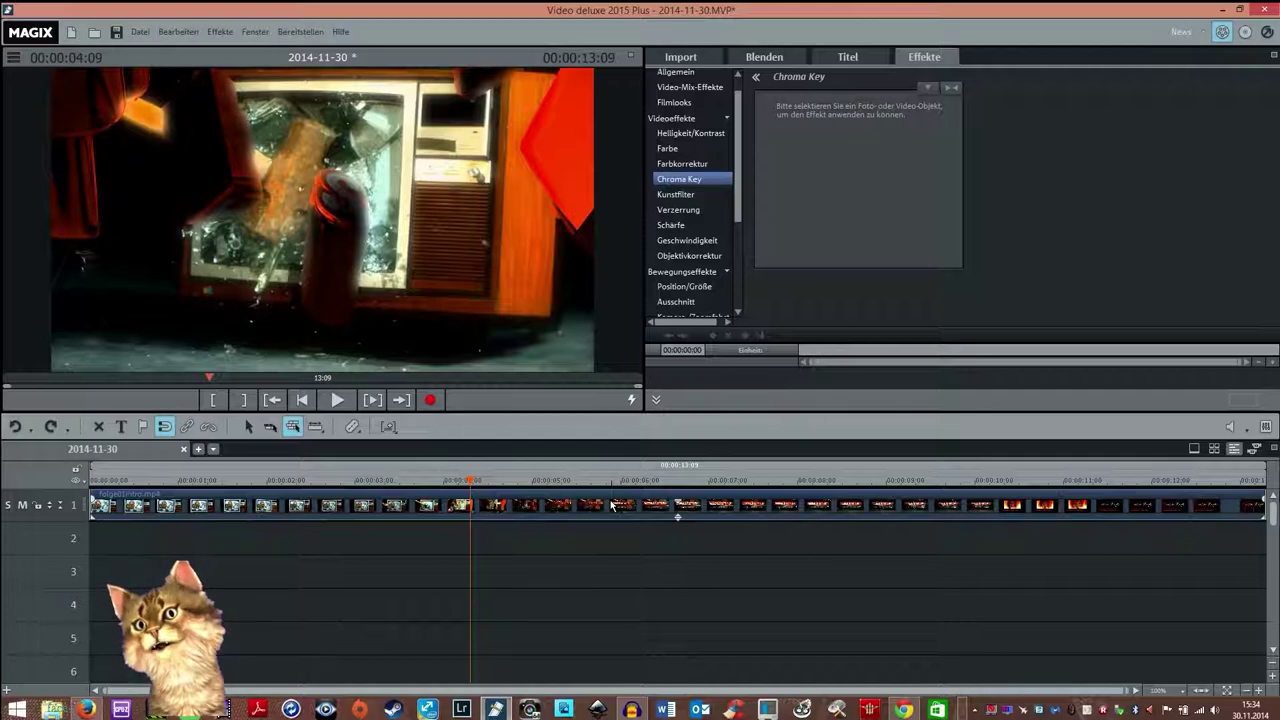
Step: Review the film settings, film information and project settings of the current project, and close them without changes
click(140, 32)
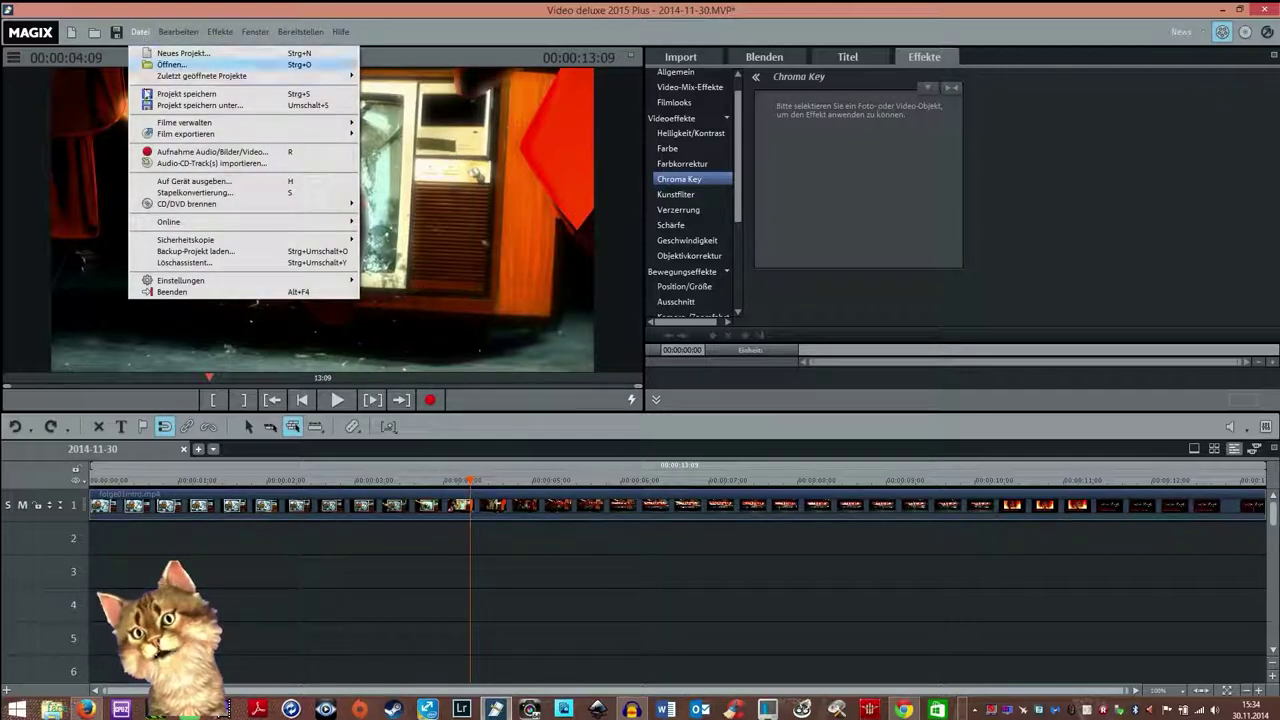
mouse_move(190, 283)
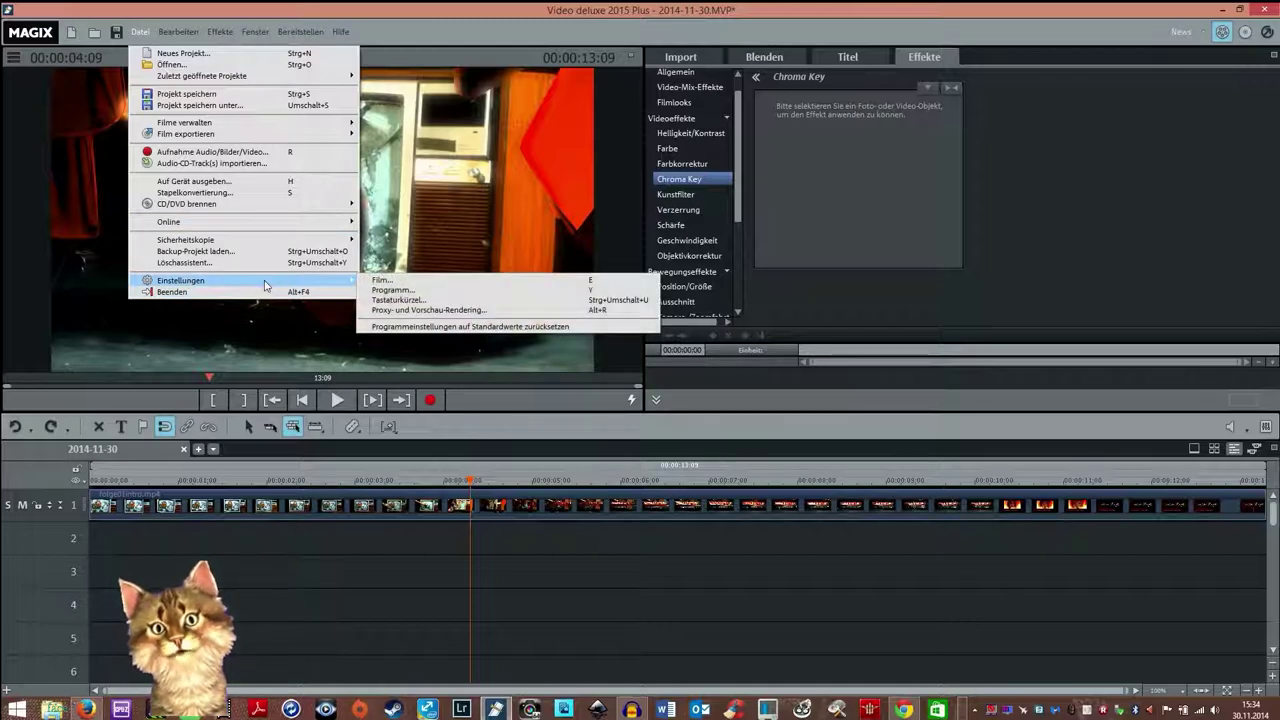
click(450, 281)
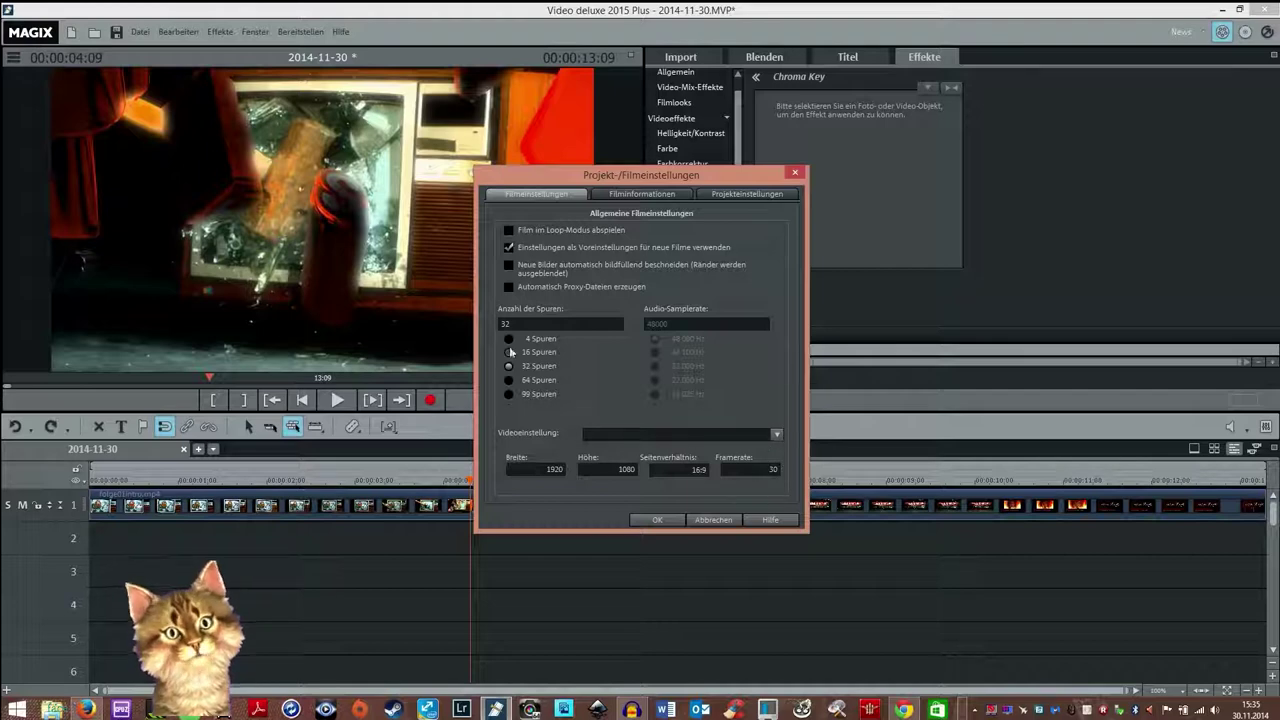
click(646, 196)
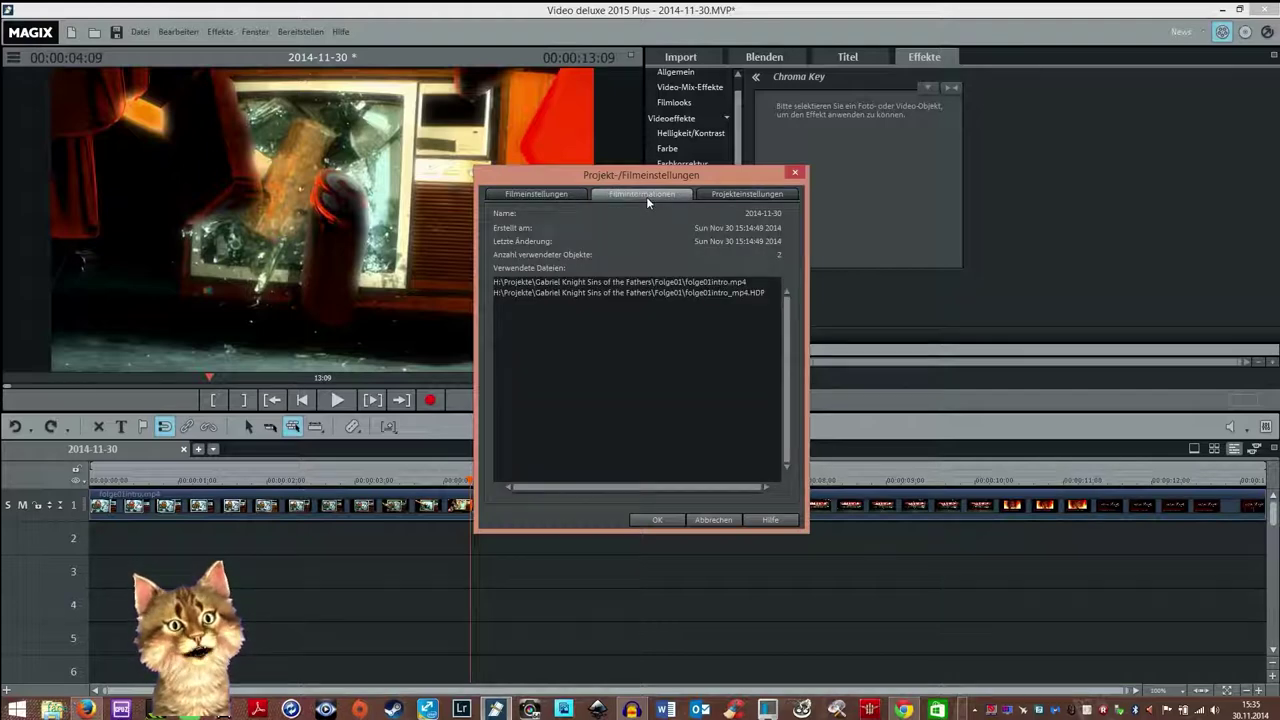
click(757, 194)
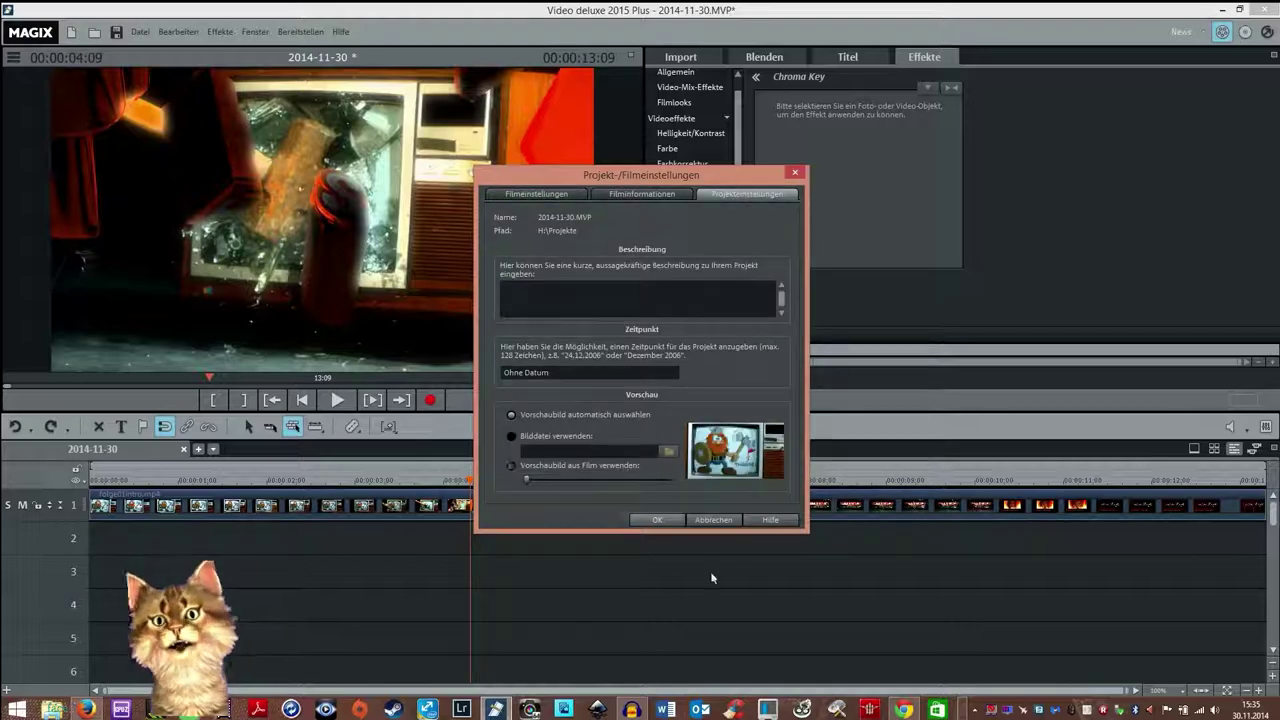
click(716, 520)
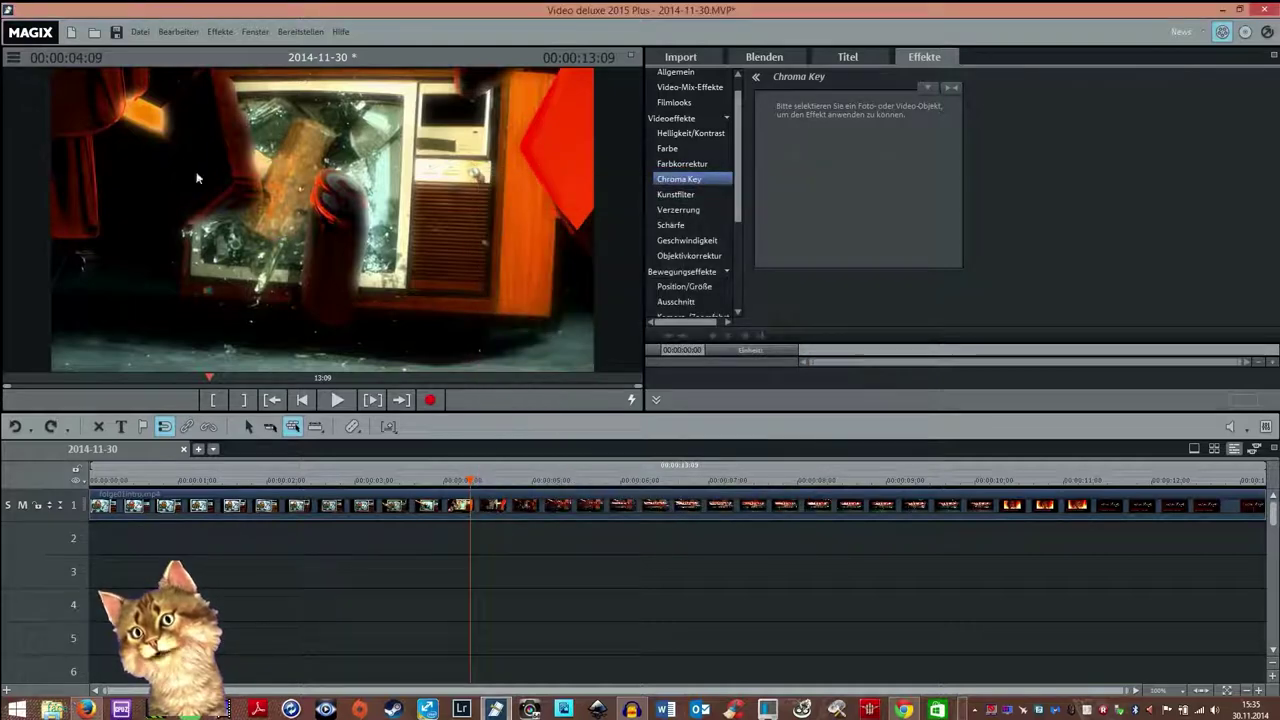
Step: Examine the playback, folder, Video/Audio and System program settings, including the preferred codec choices for MPEG-2
click(139, 32)
mouse_move(257, 290)
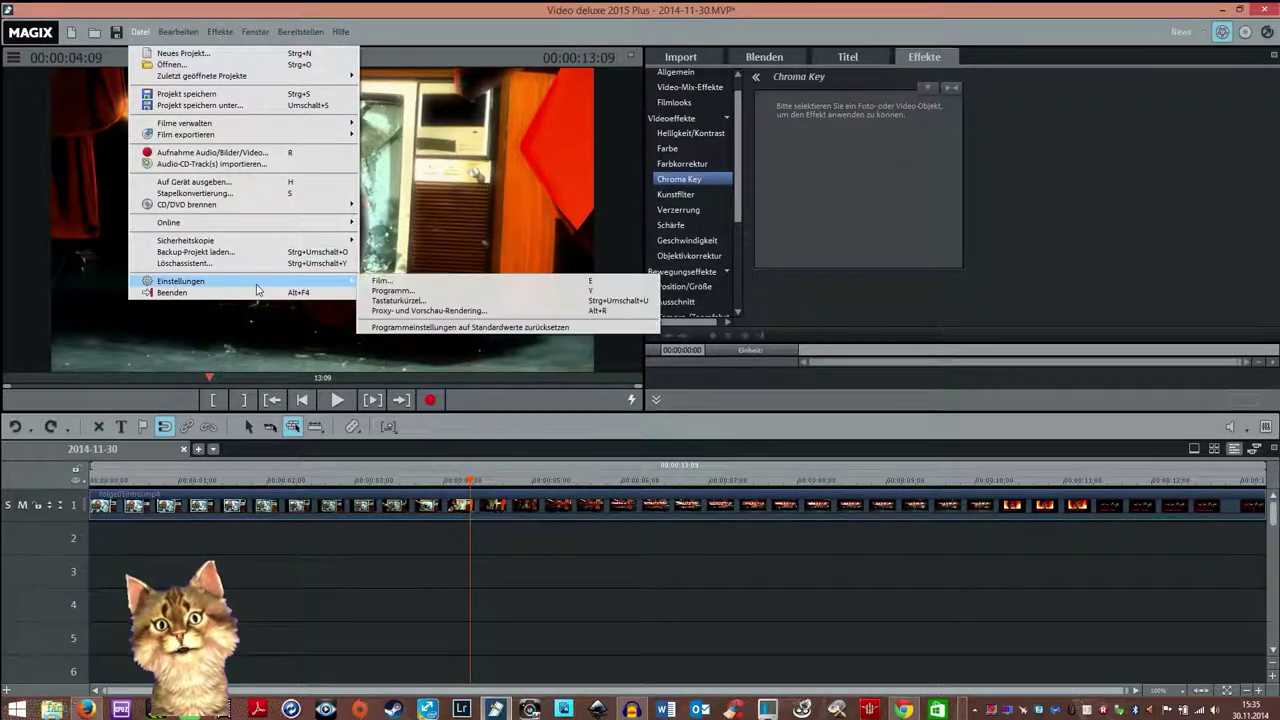
click(469, 292)
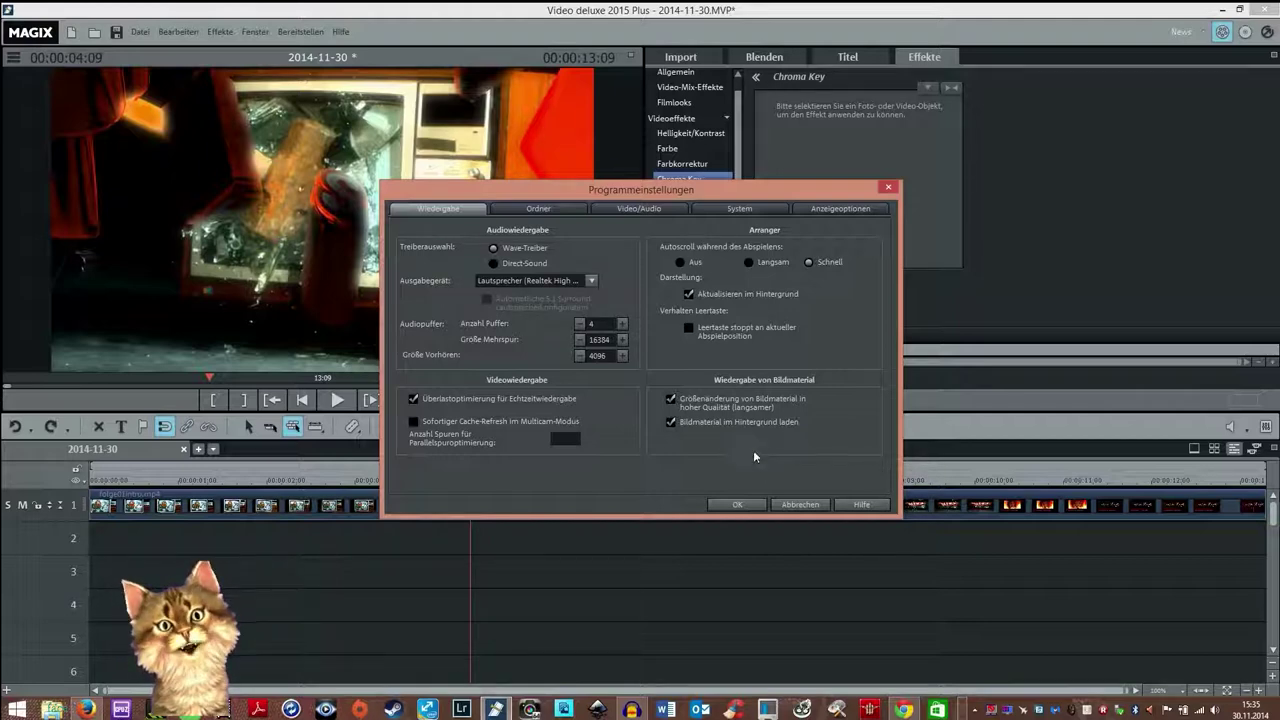
click(544, 210)
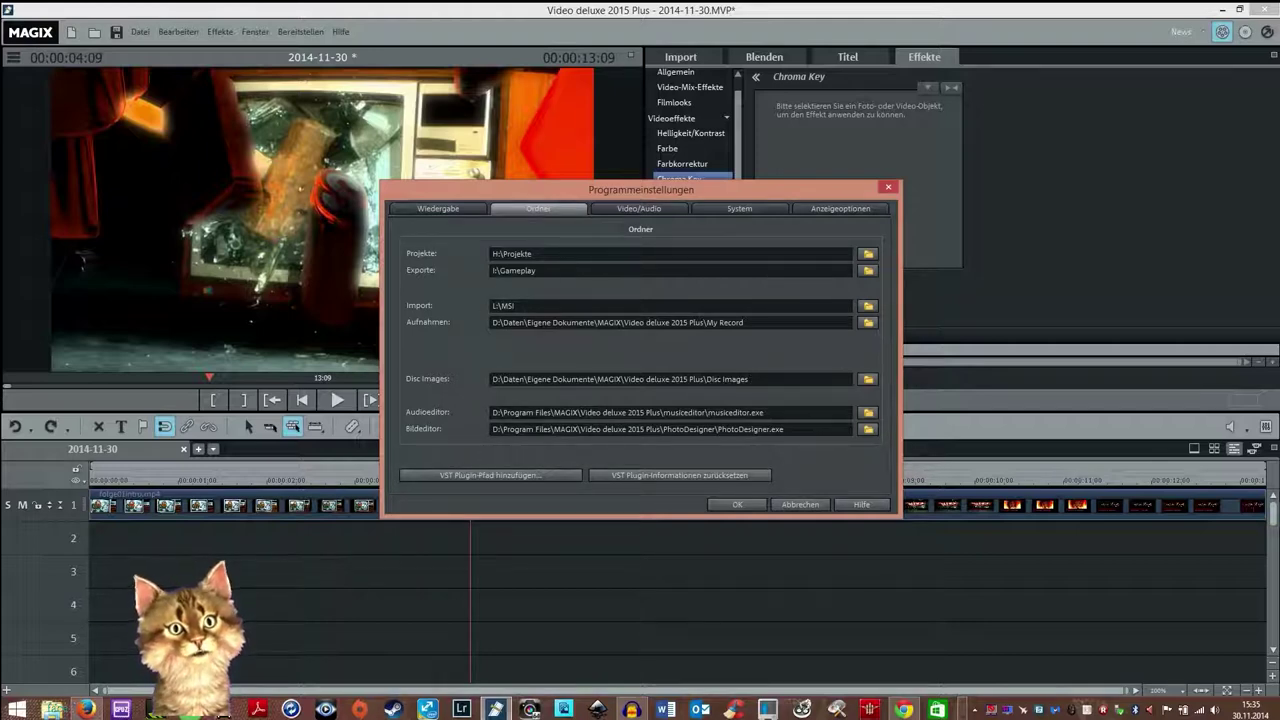
click(645, 210)
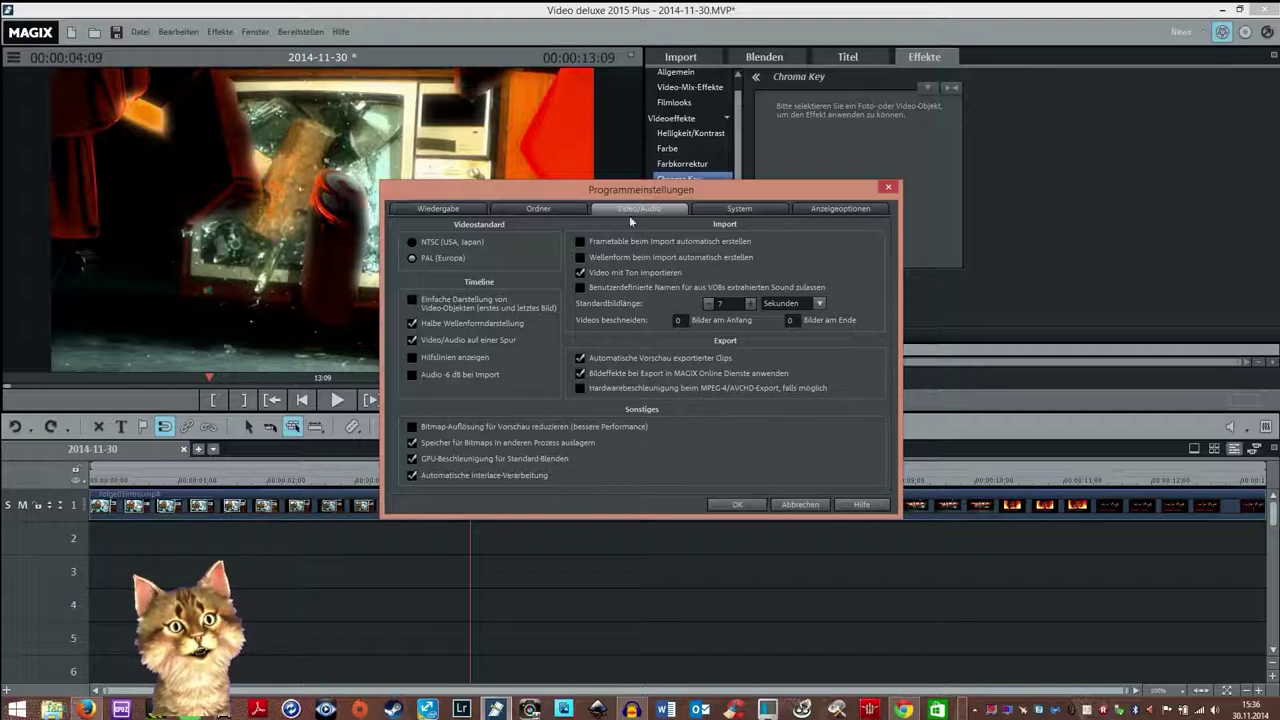
click(756, 207)
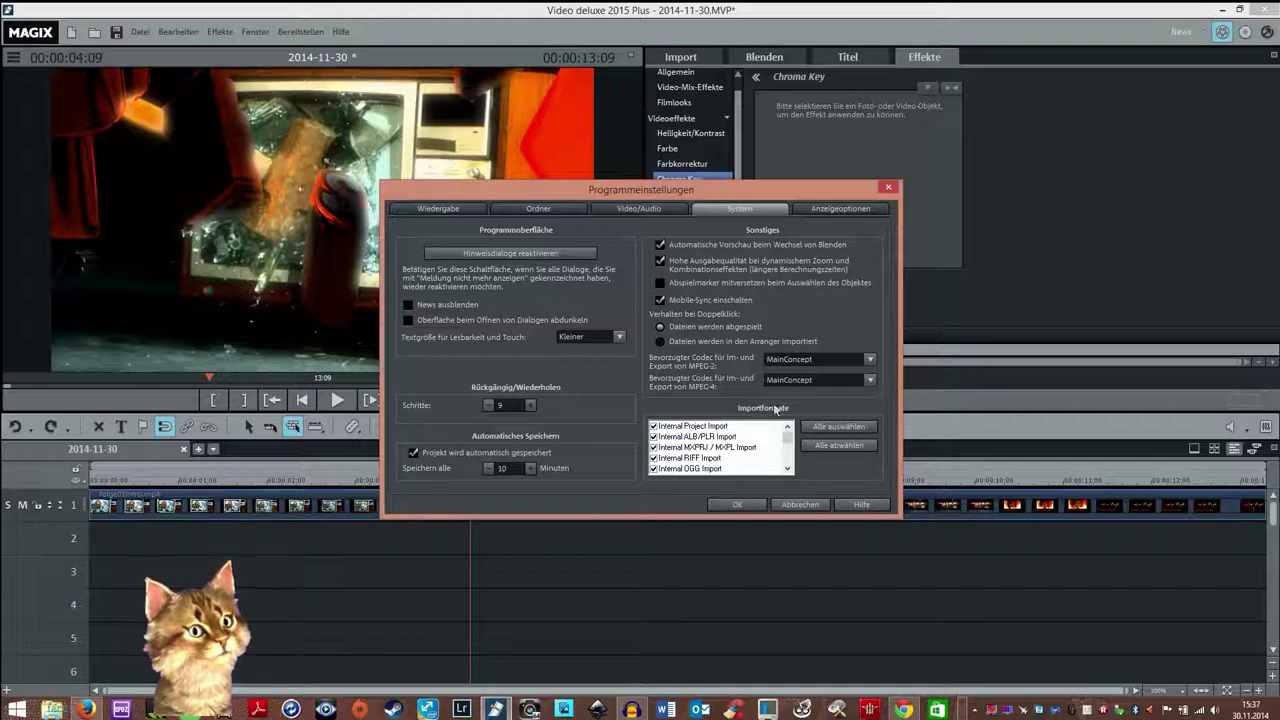
click(870, 359)
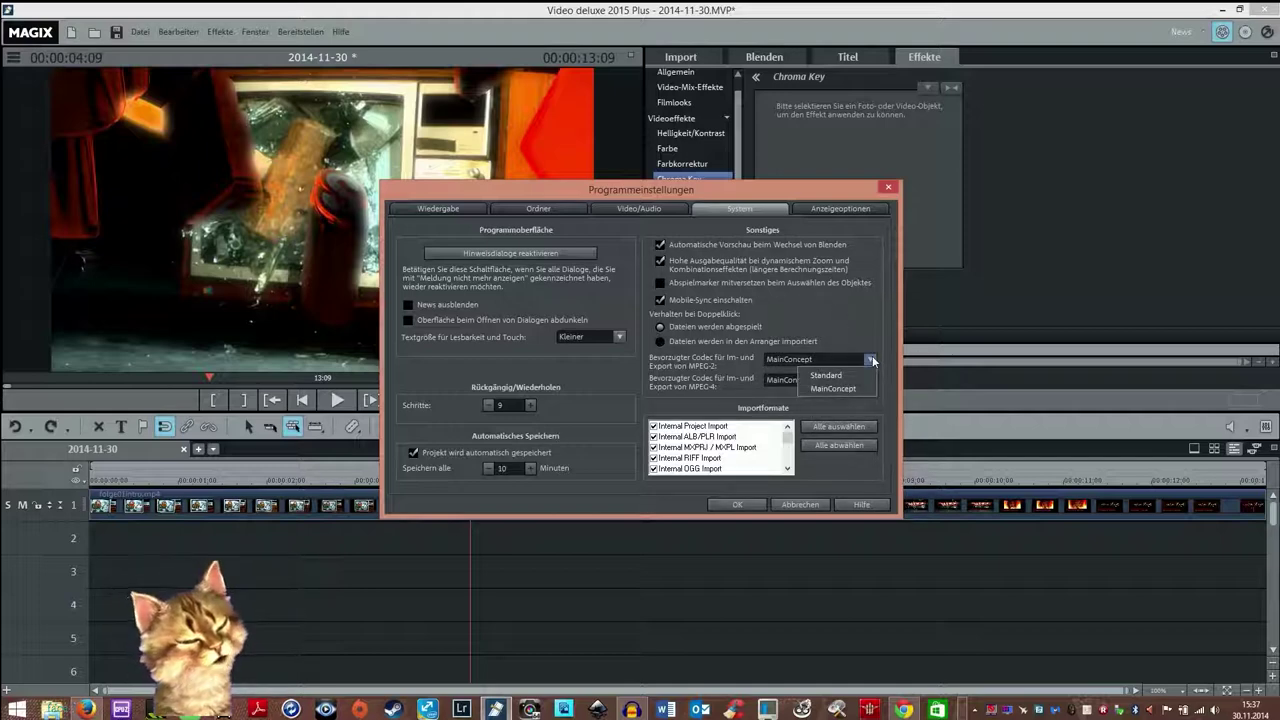
click(829, 314)
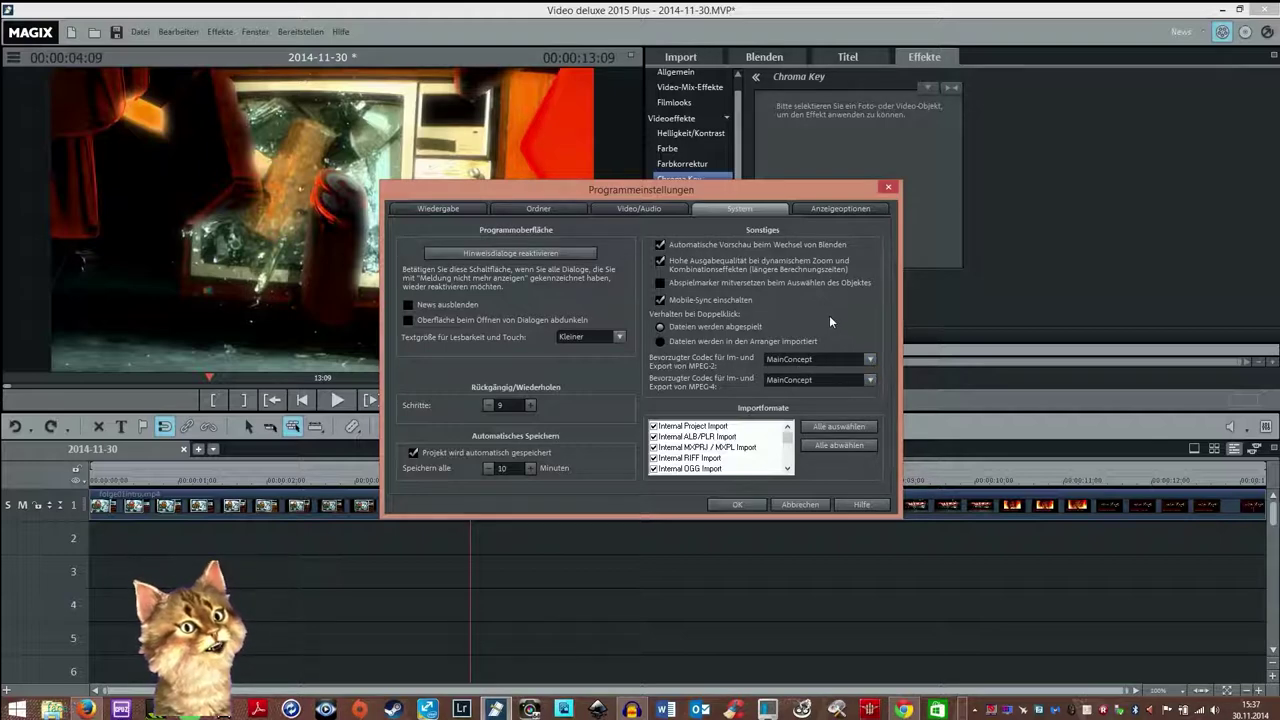
Step: Try Standard as the preferred MPEG-2 codec, disable Mobile-Sync, and set the codec back to MainConcept
click(872, 363)
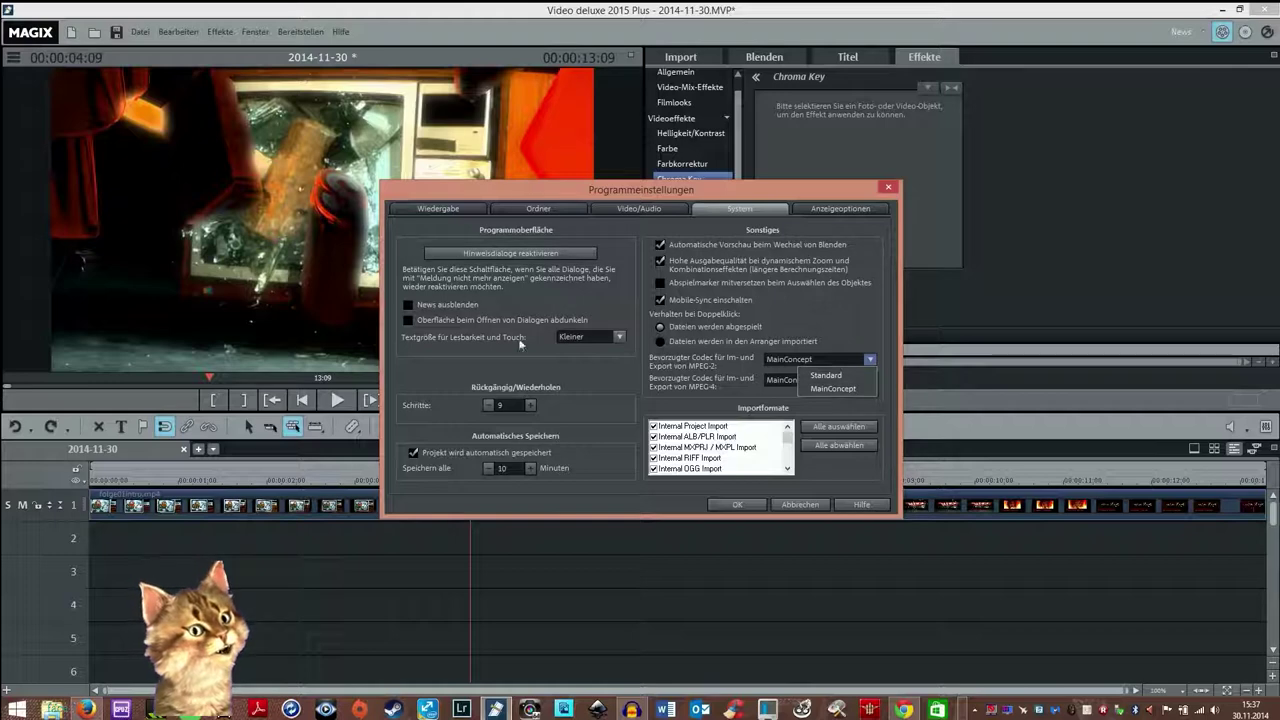
click(852, 376)
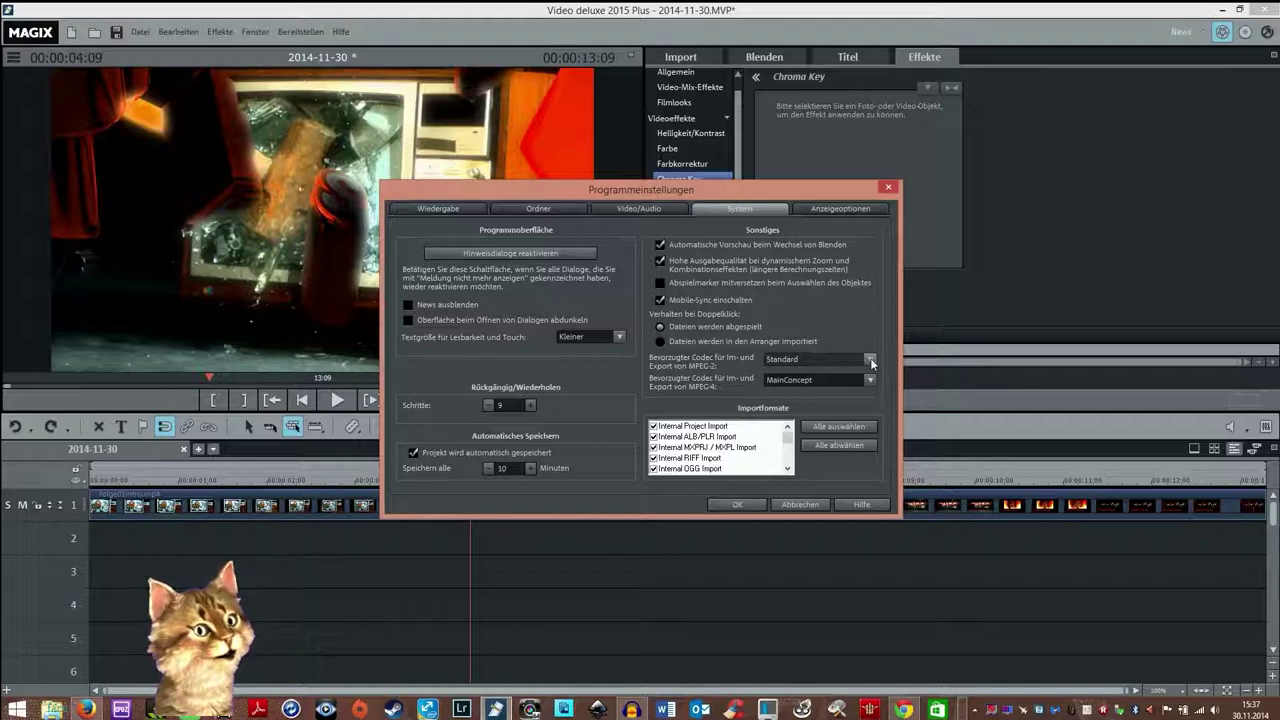
click(869, 361)
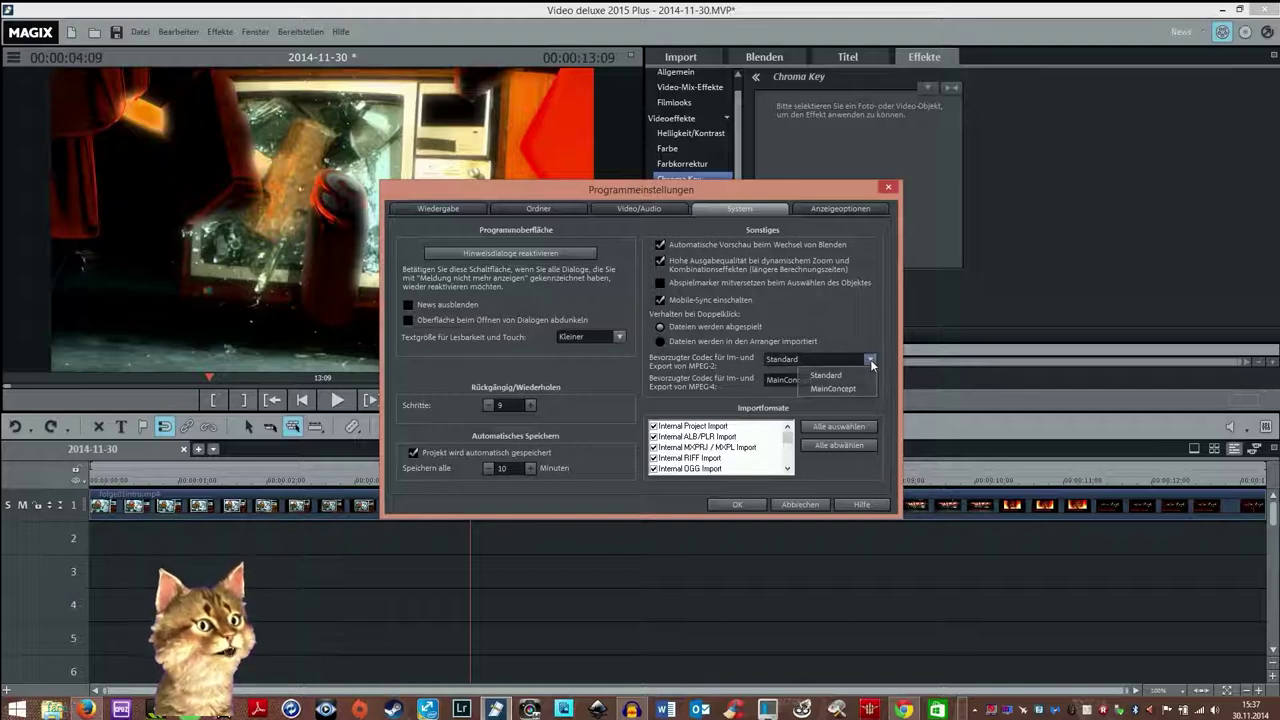
click(838, 306)
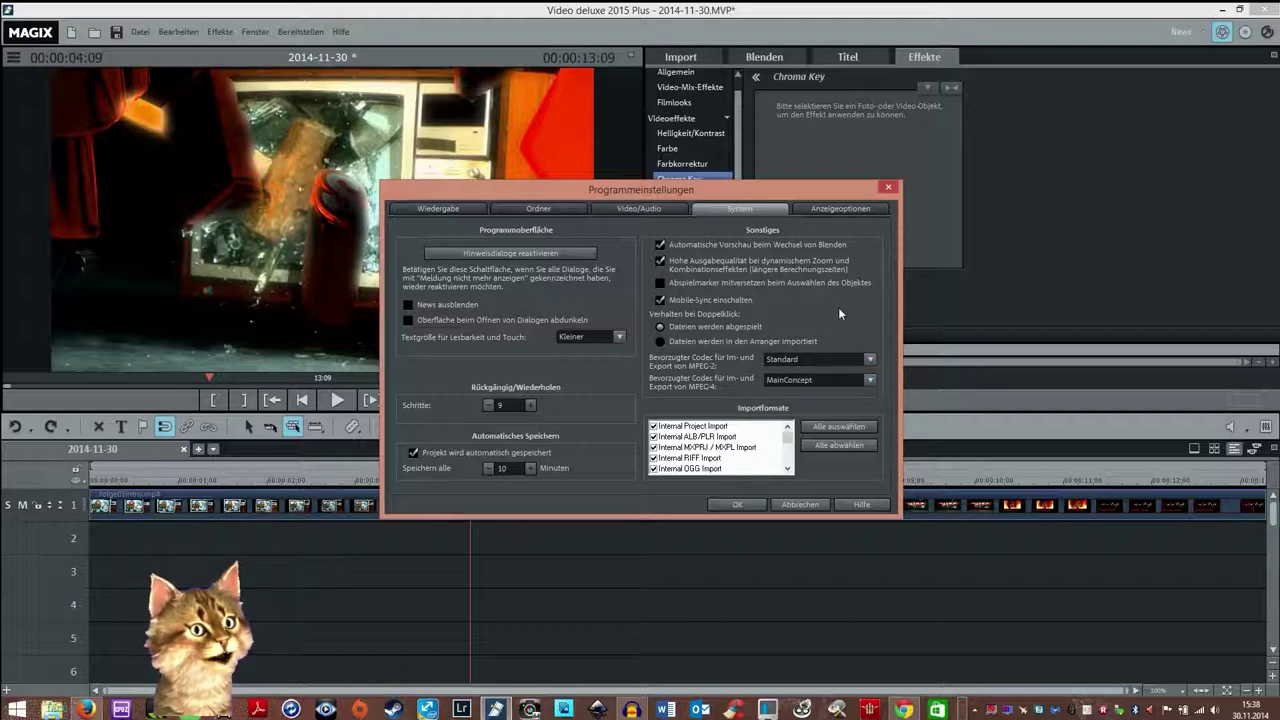
click(838, 308)
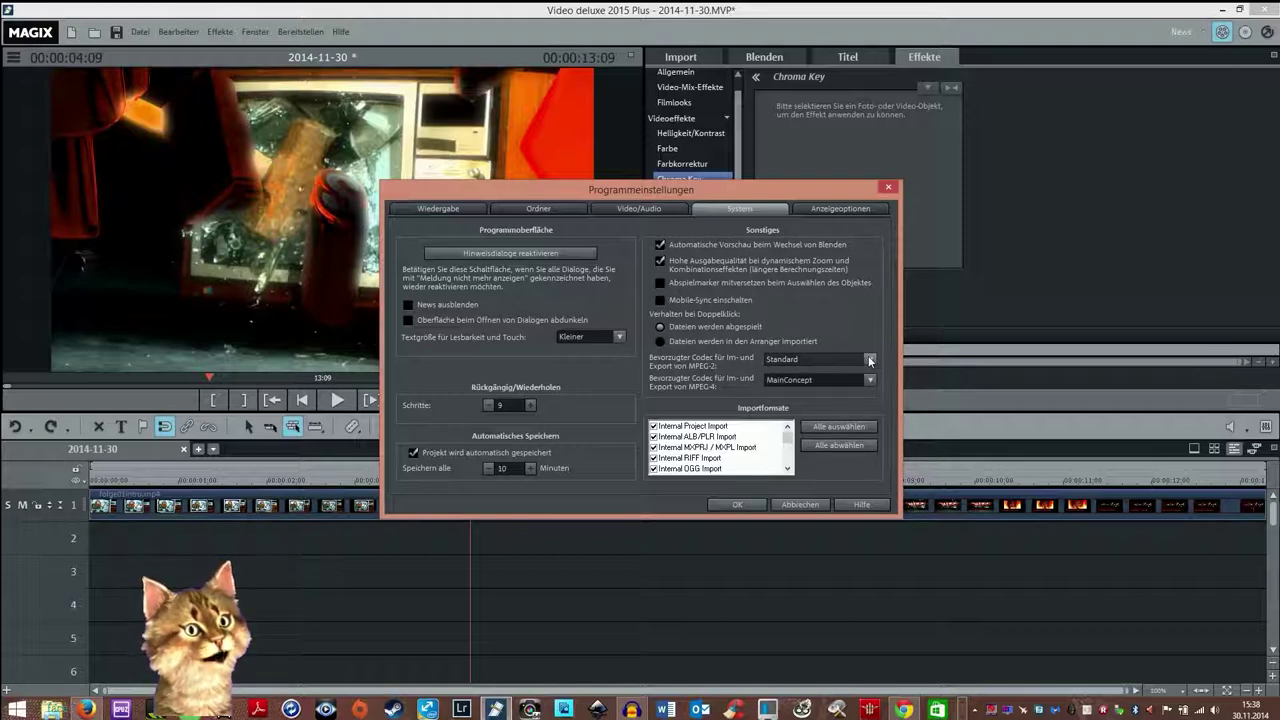
click(868, 359)
click(845, 388)
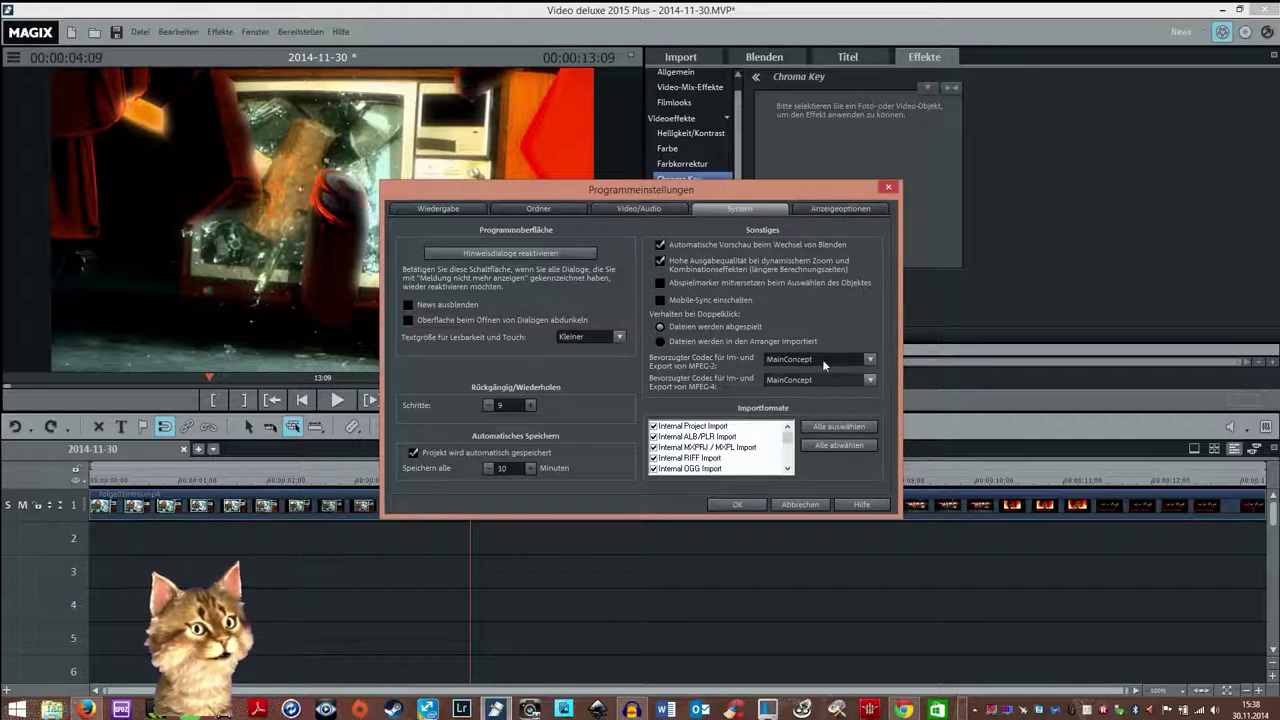
Step: Check the display options in the program settings and discard all changes made there
click(843, 208)
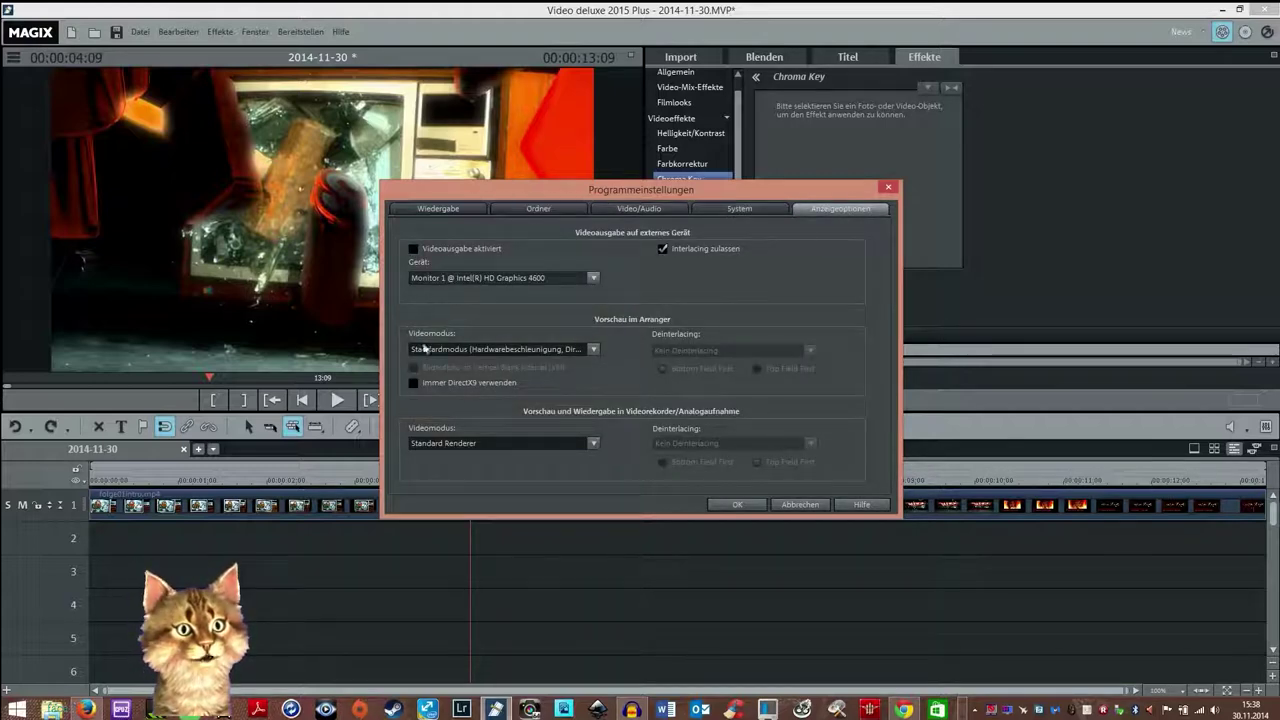
click(801, 505)
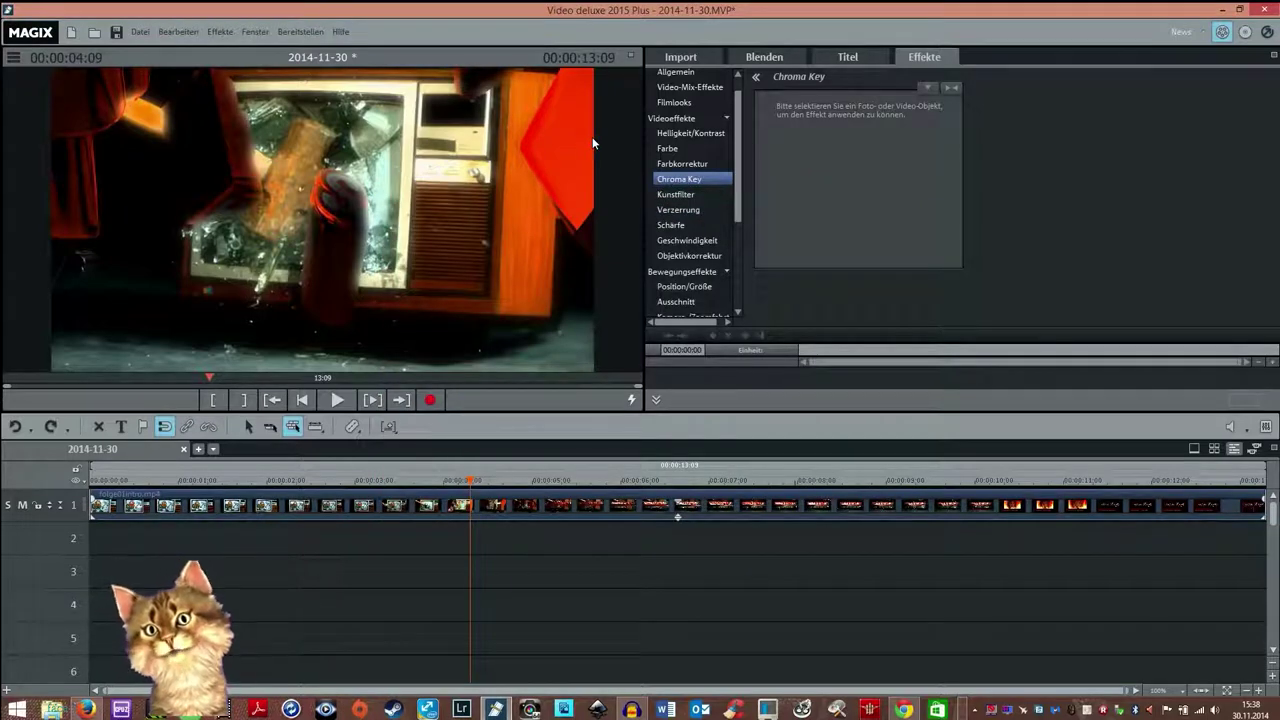
Step: Look up the MainConcept MPEG-4 and MPEG-2 codecs among the additional programs available for installation
click(342, 32)
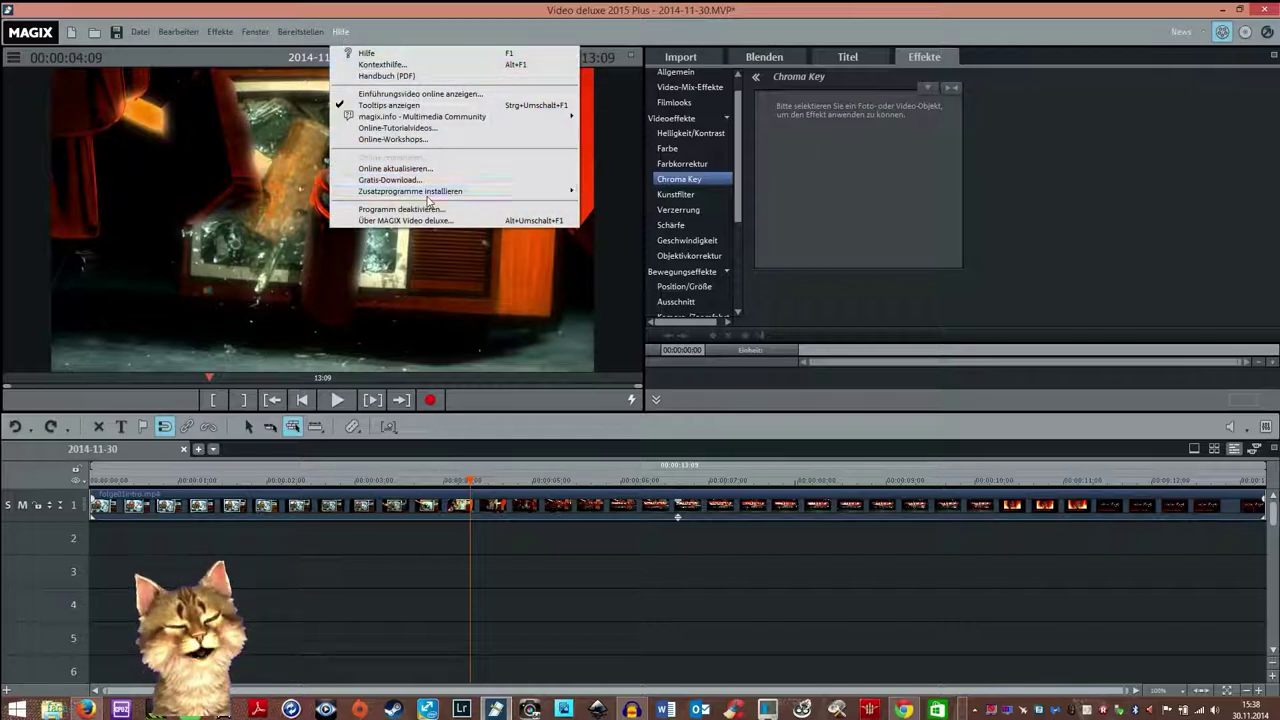
mouse_move(440, 192)
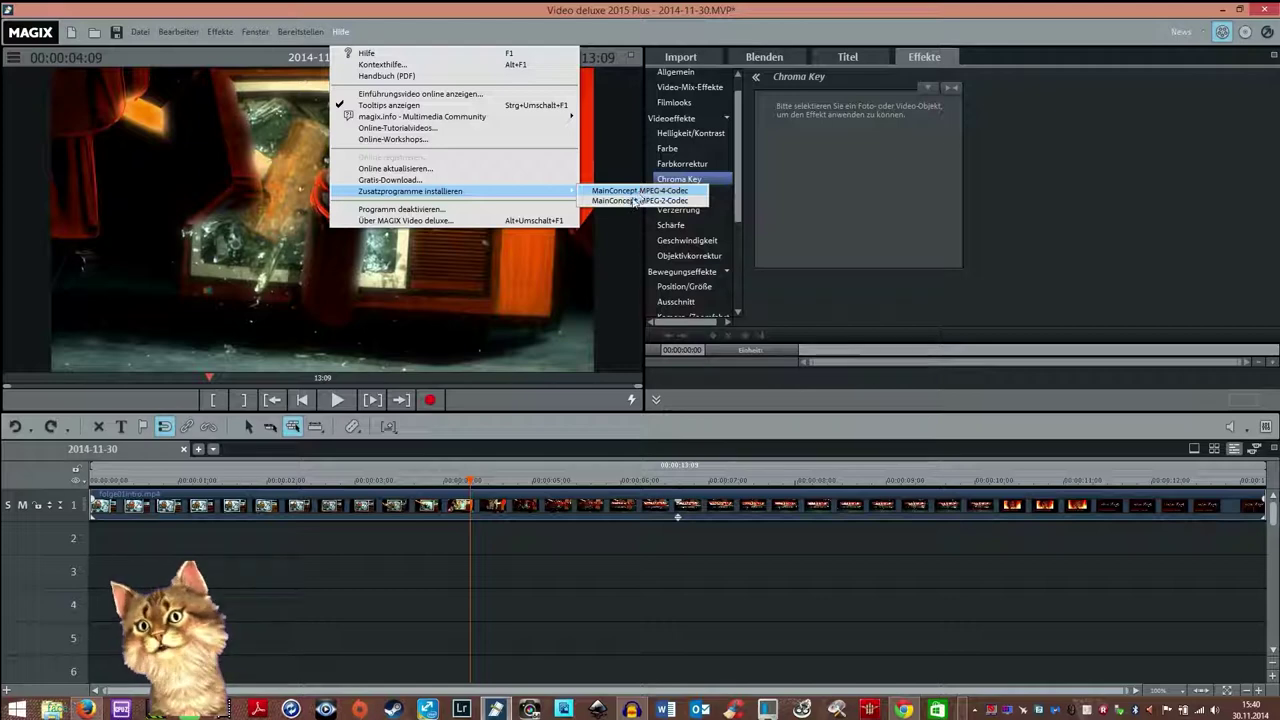
click(435, 18)
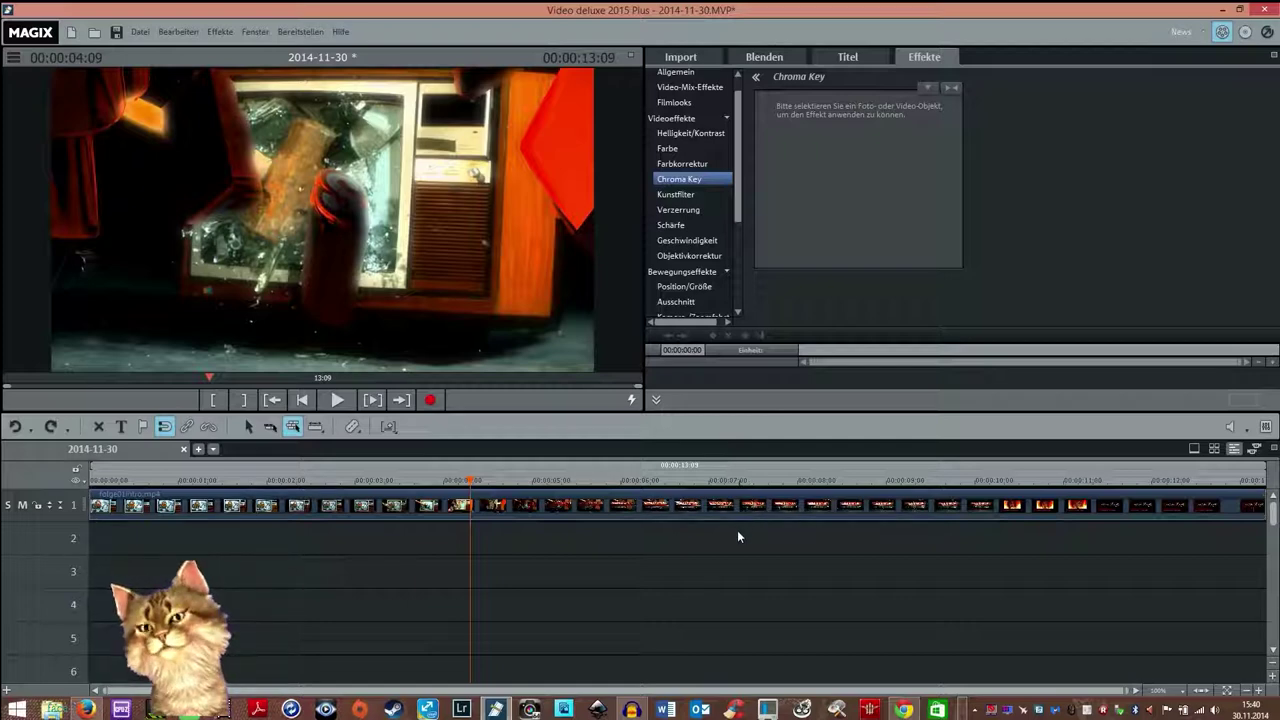
Step: Try an internet upload to YouTube with Internet-Qualität FullHD and the category Spiele, and cancel it
click(1266, 33)
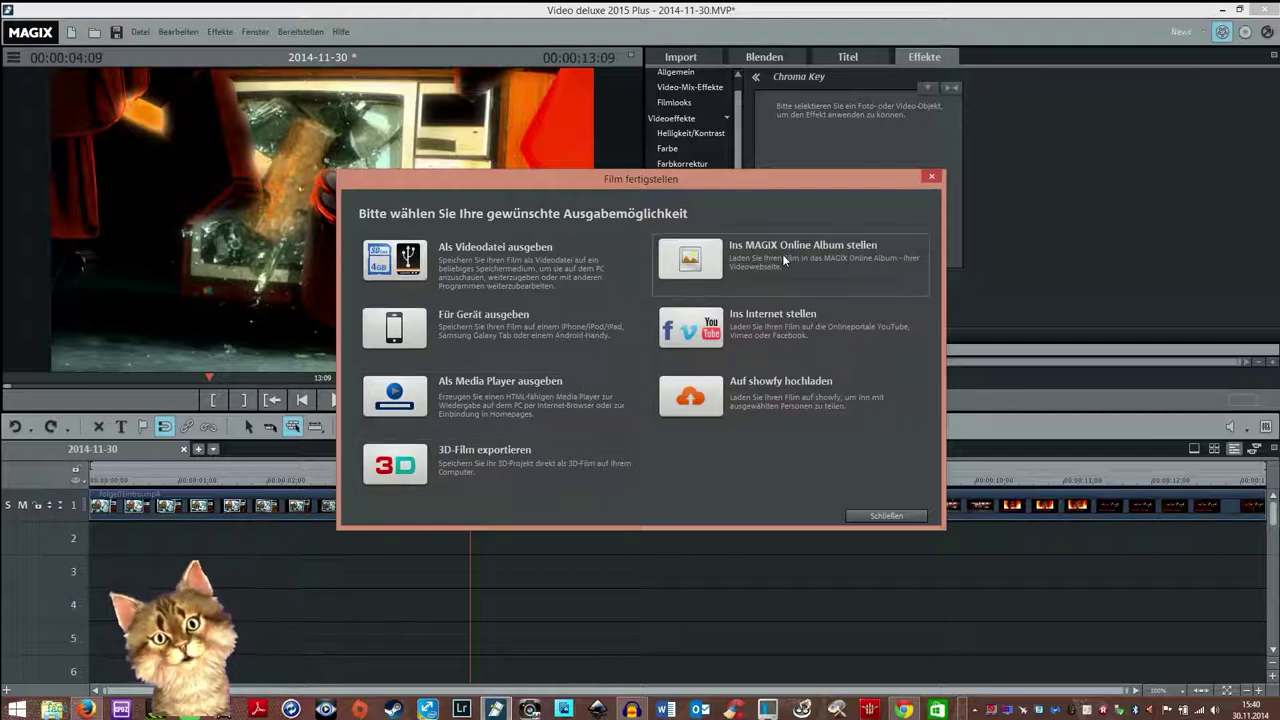
click(757, 326)
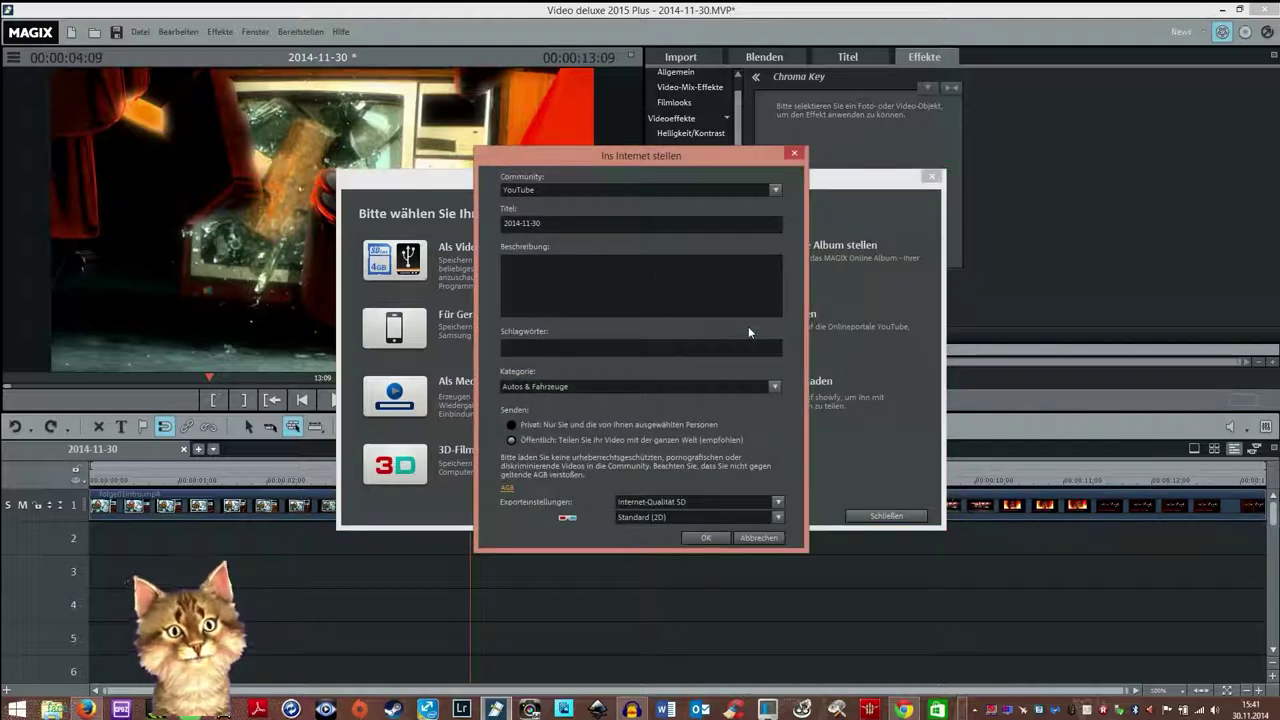
click(769, 187)
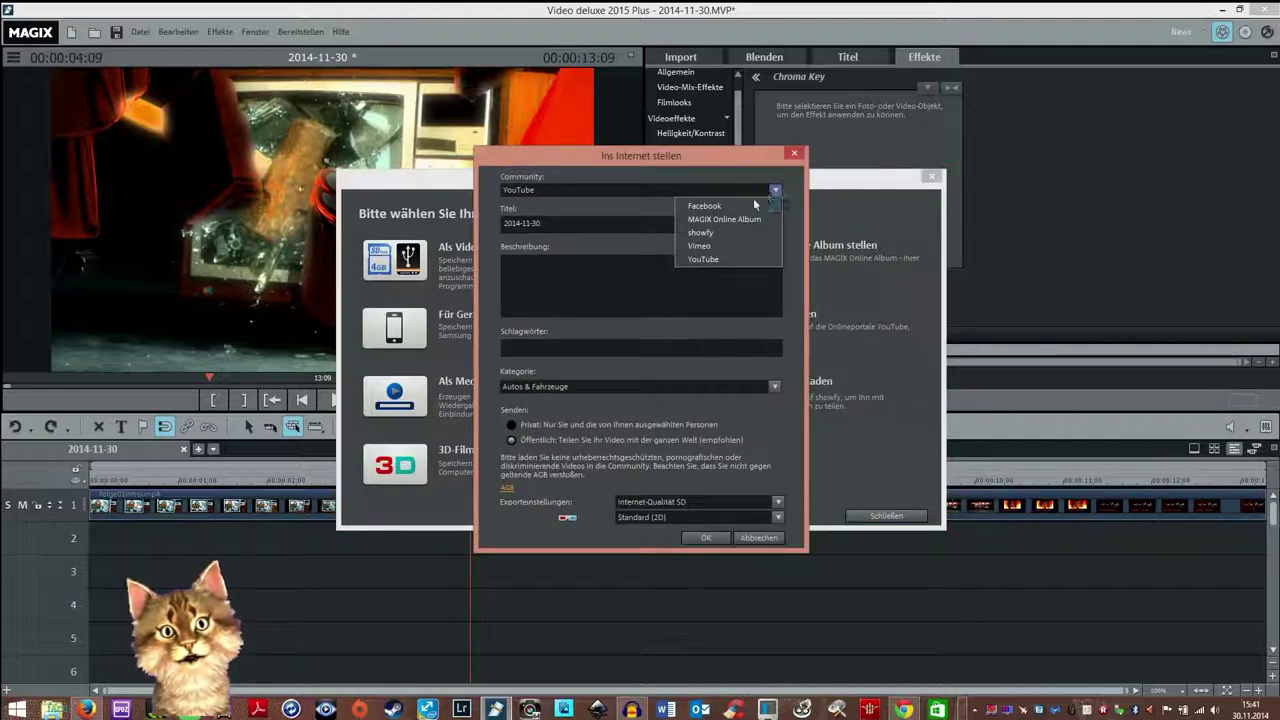
click(740, 259)
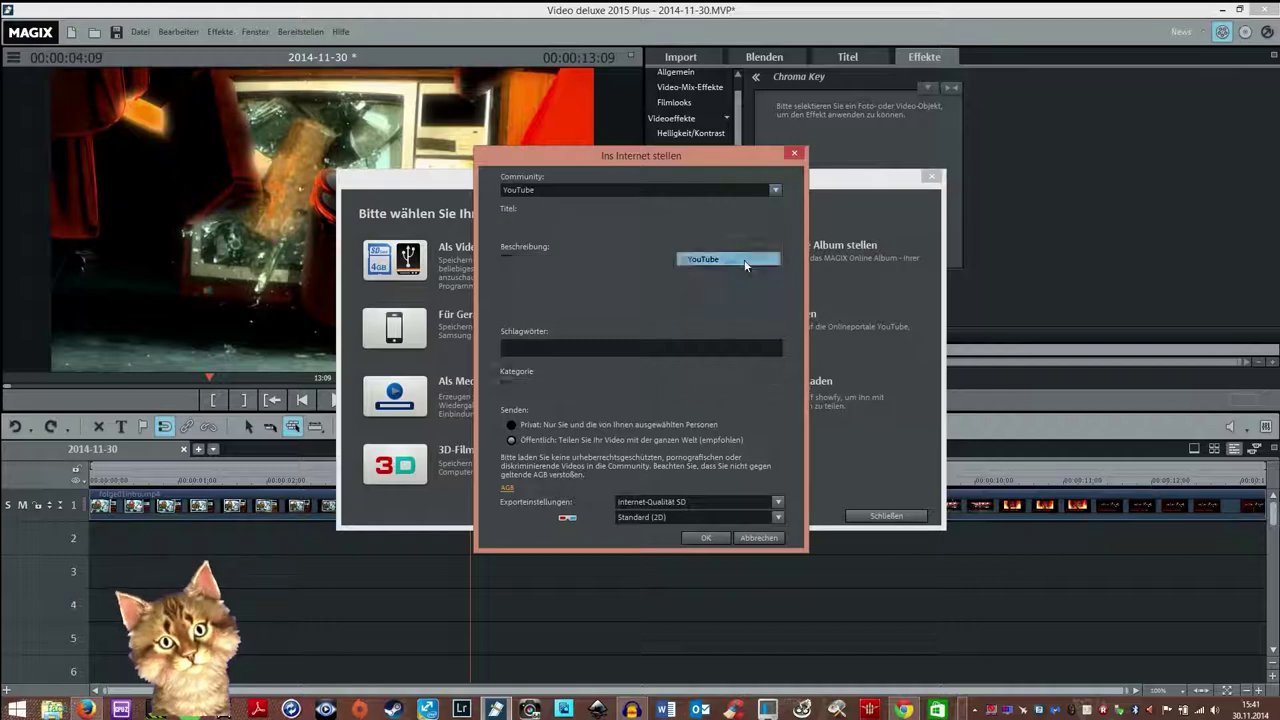
click(779, 502)
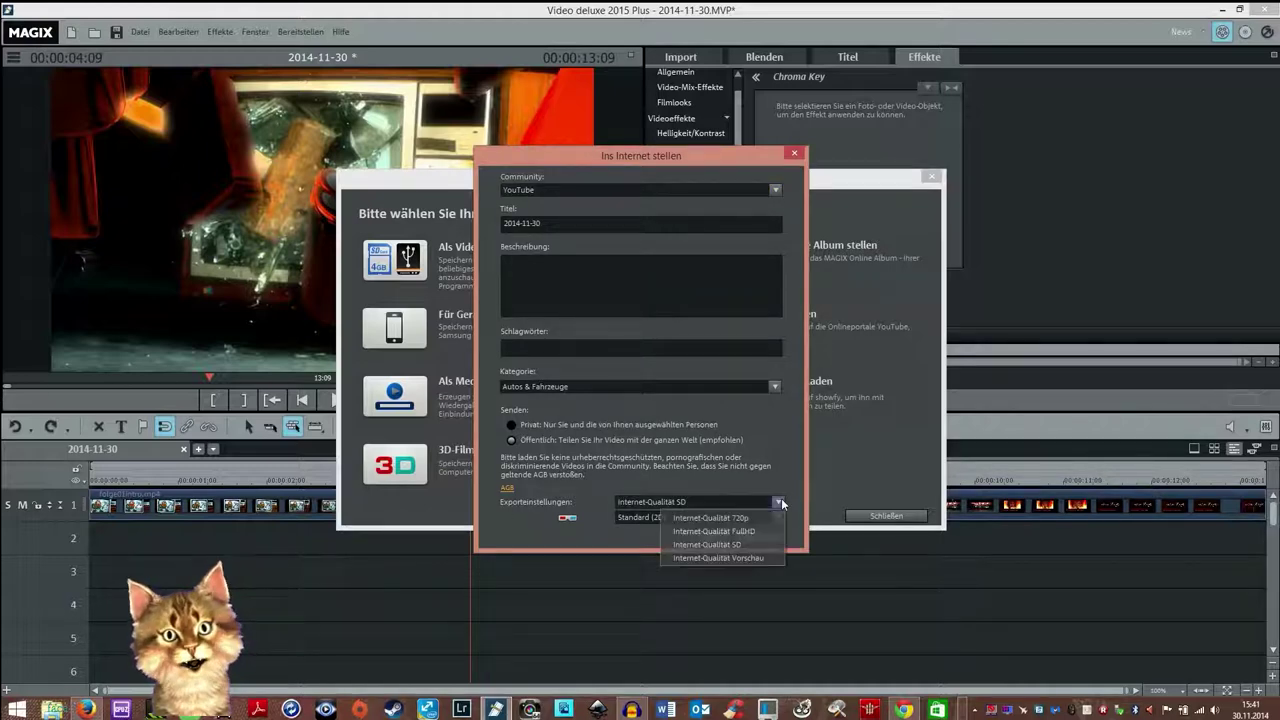
click(760, 531)
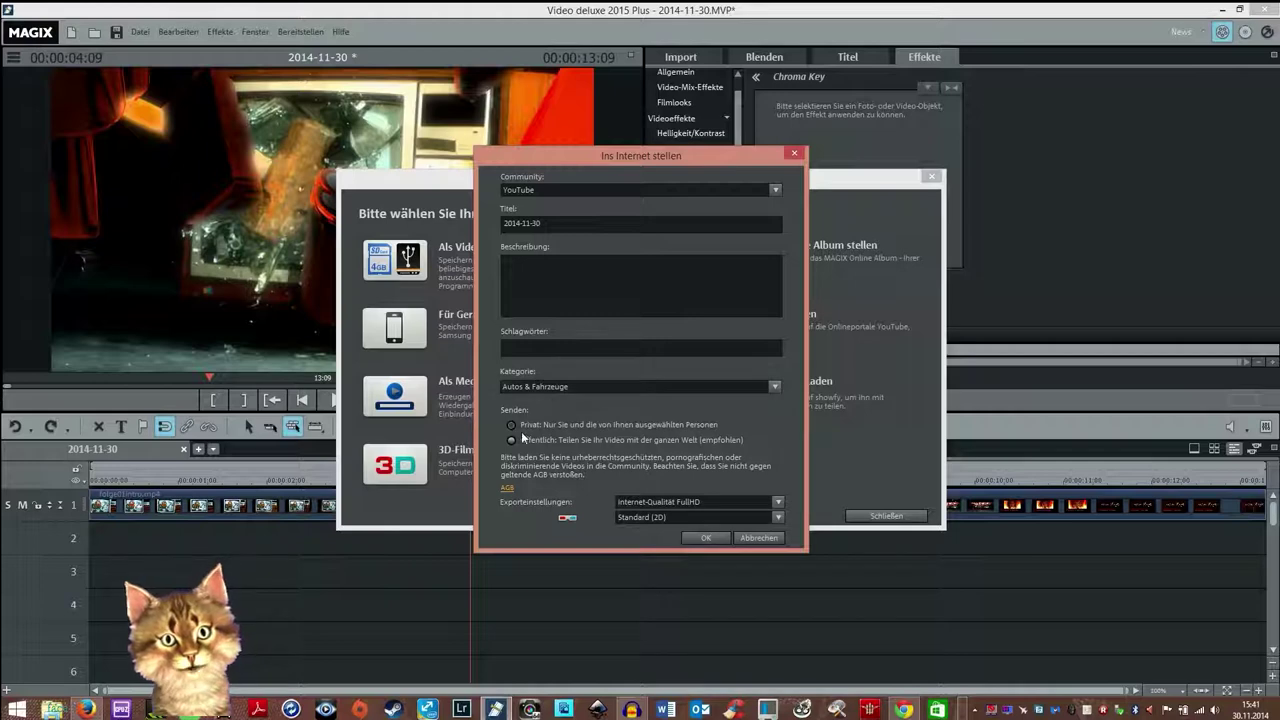
click(692, 392)
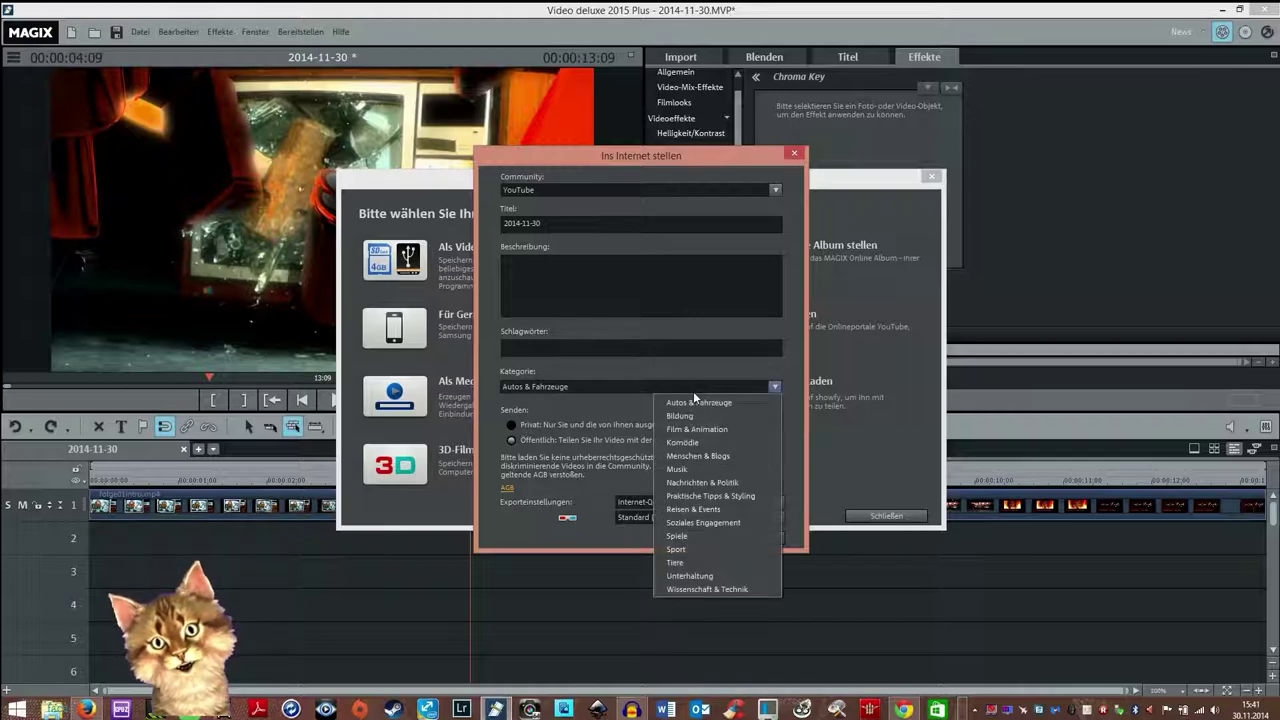
click(700, 536)
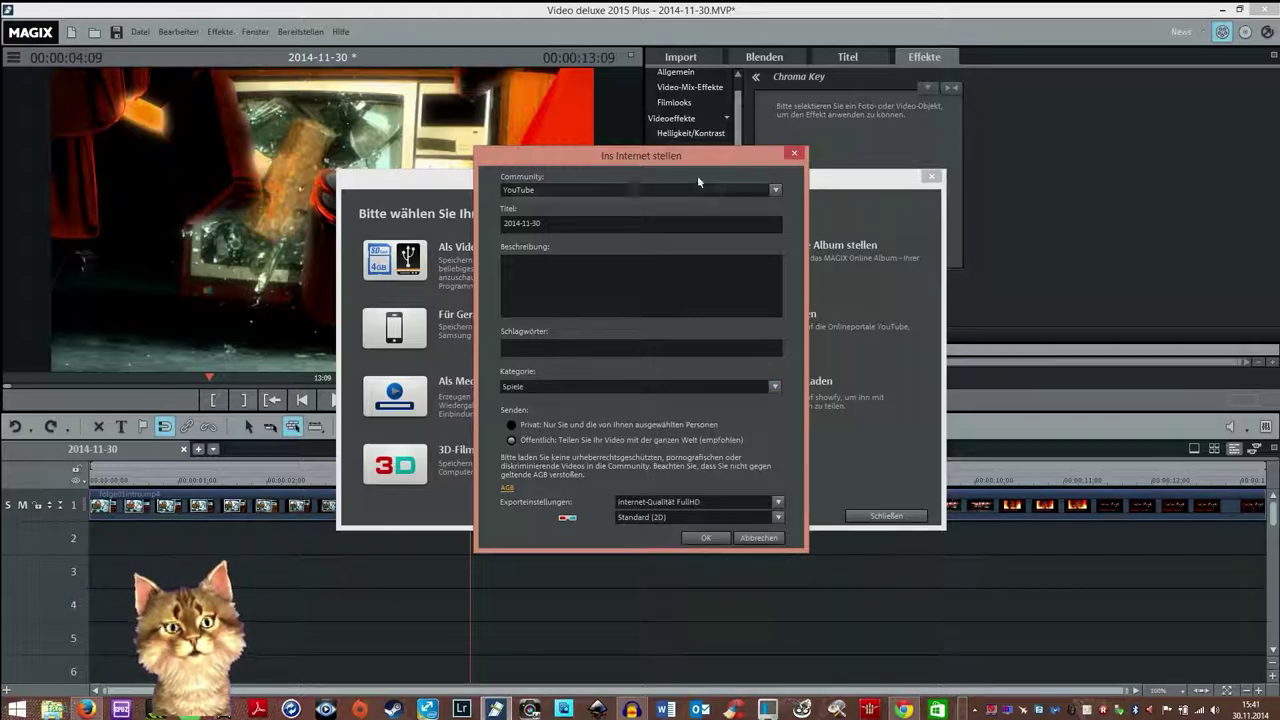
click(759, 539)
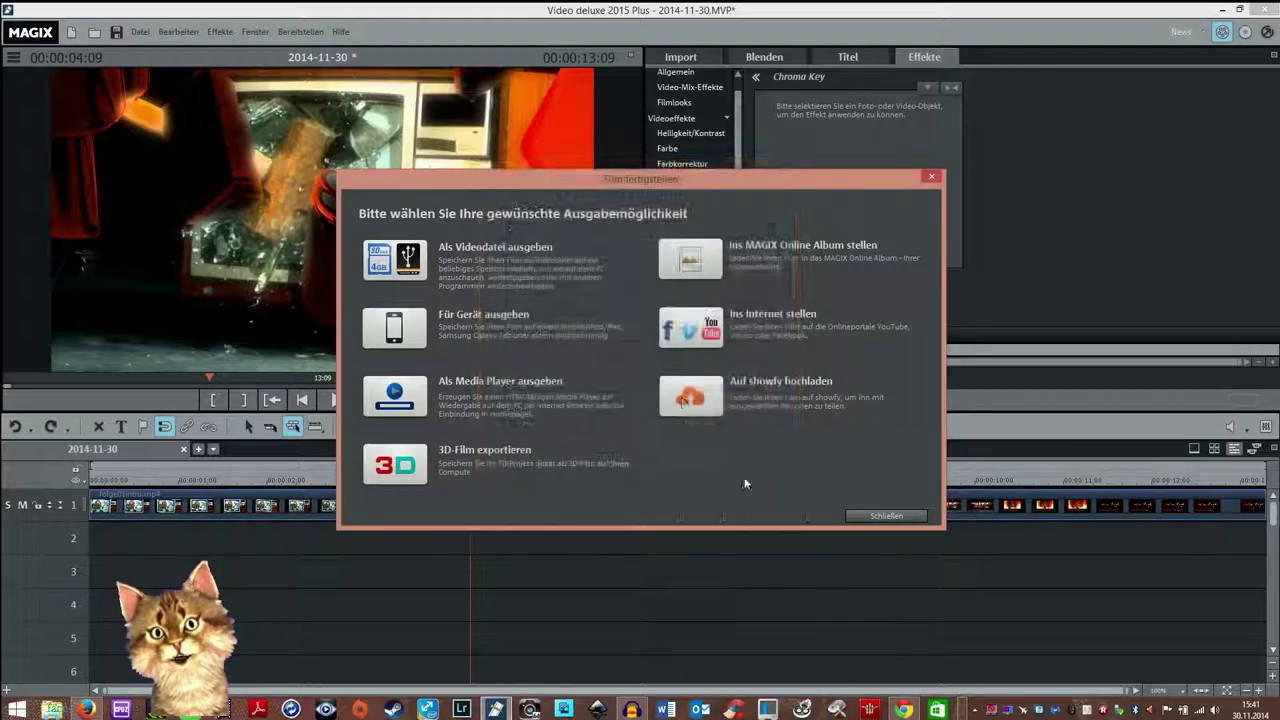
Step: Try the video file output with format MPEG-4 and HD-Qualität 2, and close the dialog without saving
click(493, 270)
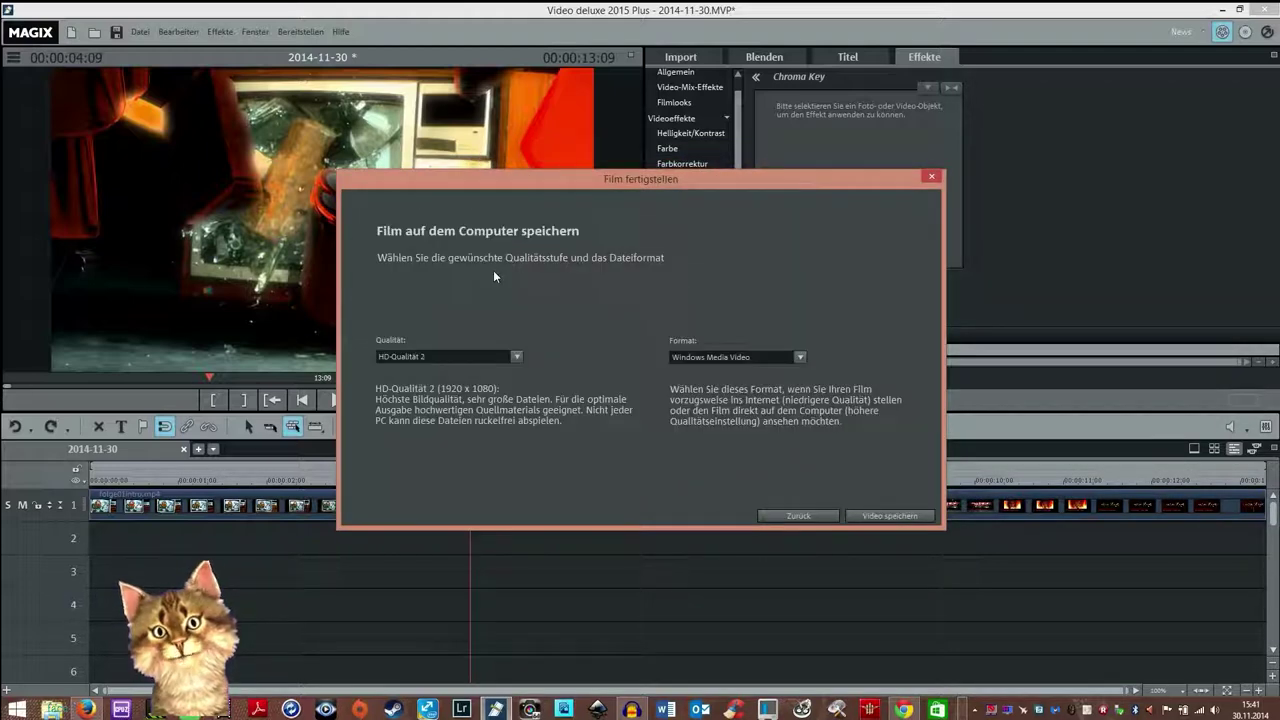
click(517, 356)
click(700, 375)
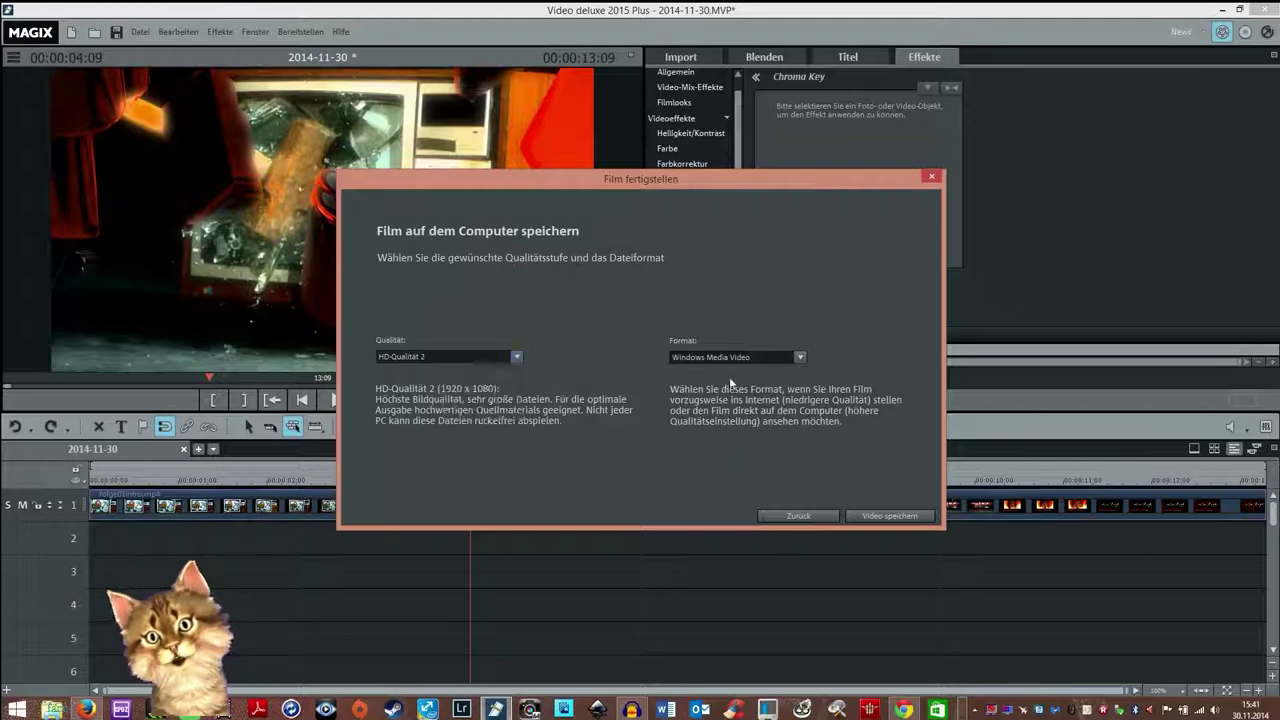
click(742, 361)
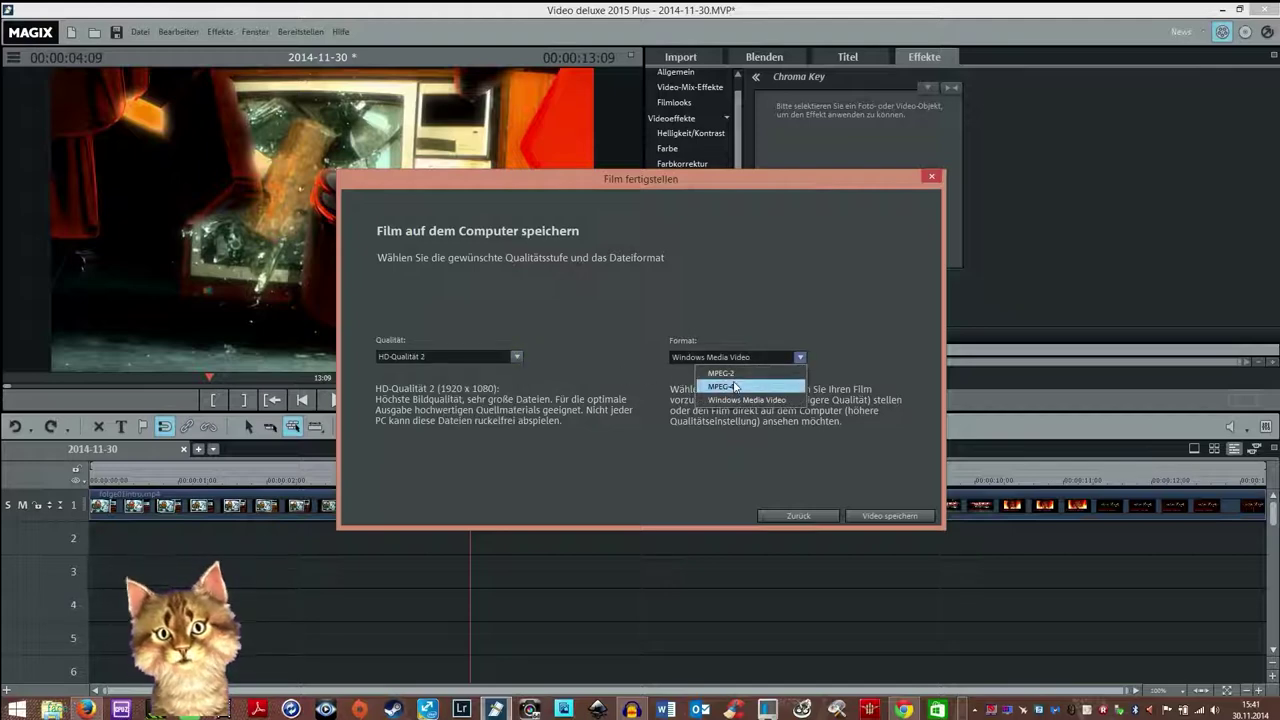
click(733, 379)
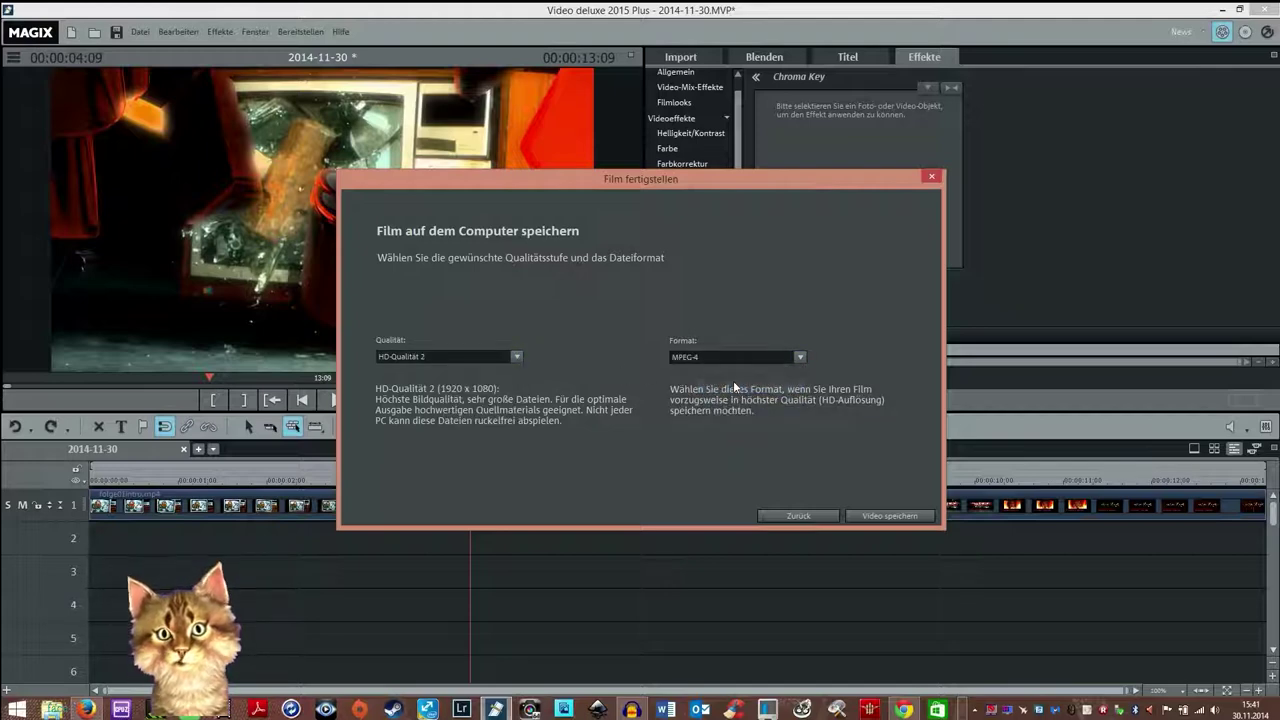
click(519, 356)
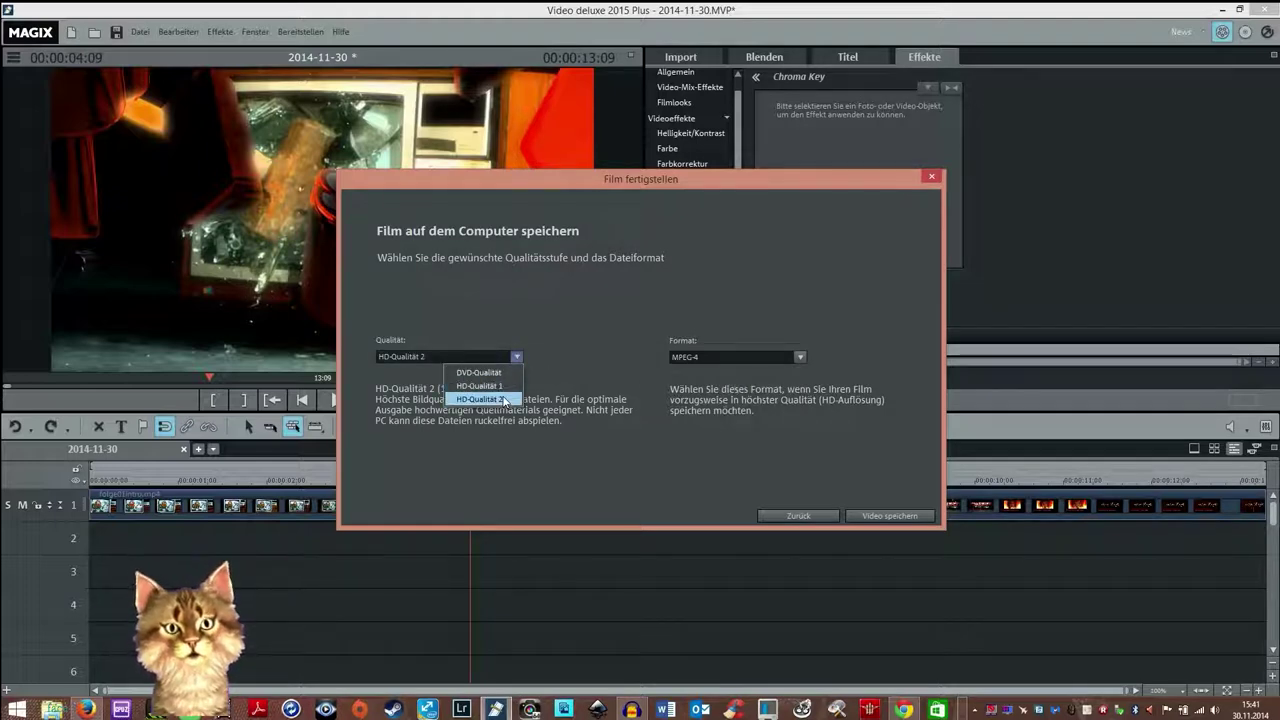
click(505, 399)
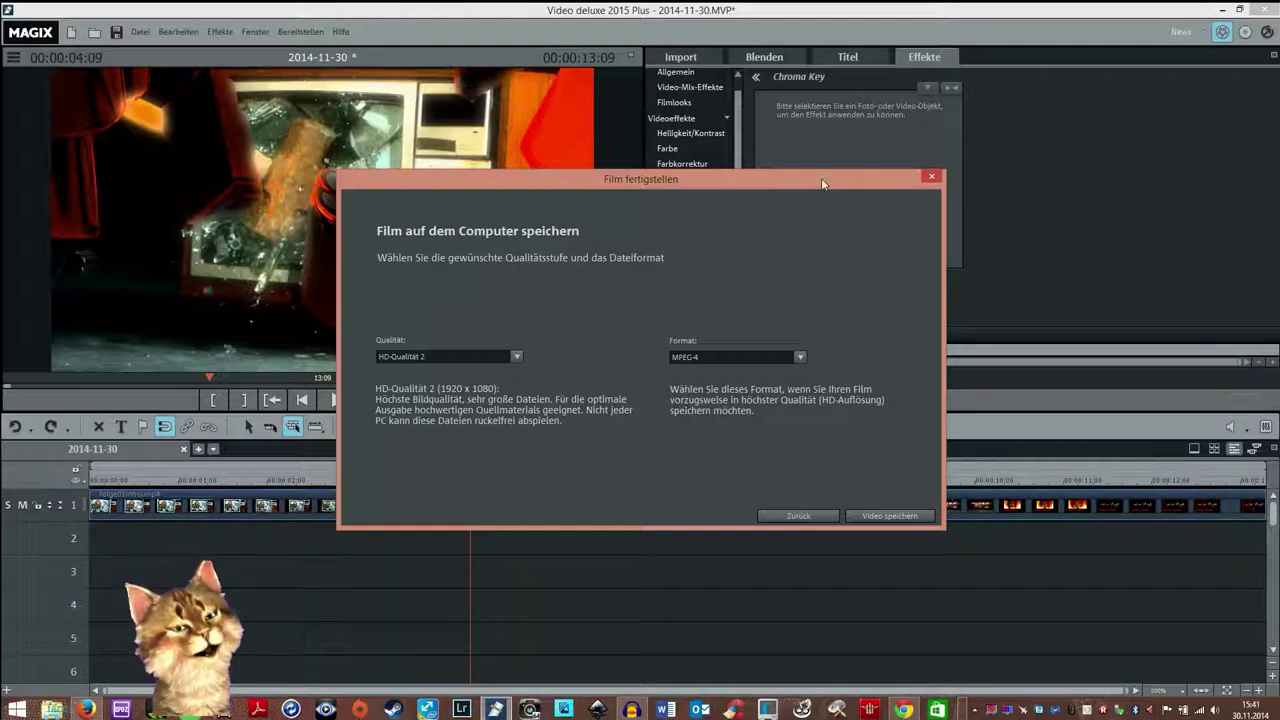
drag(821, 178, 935, 160)
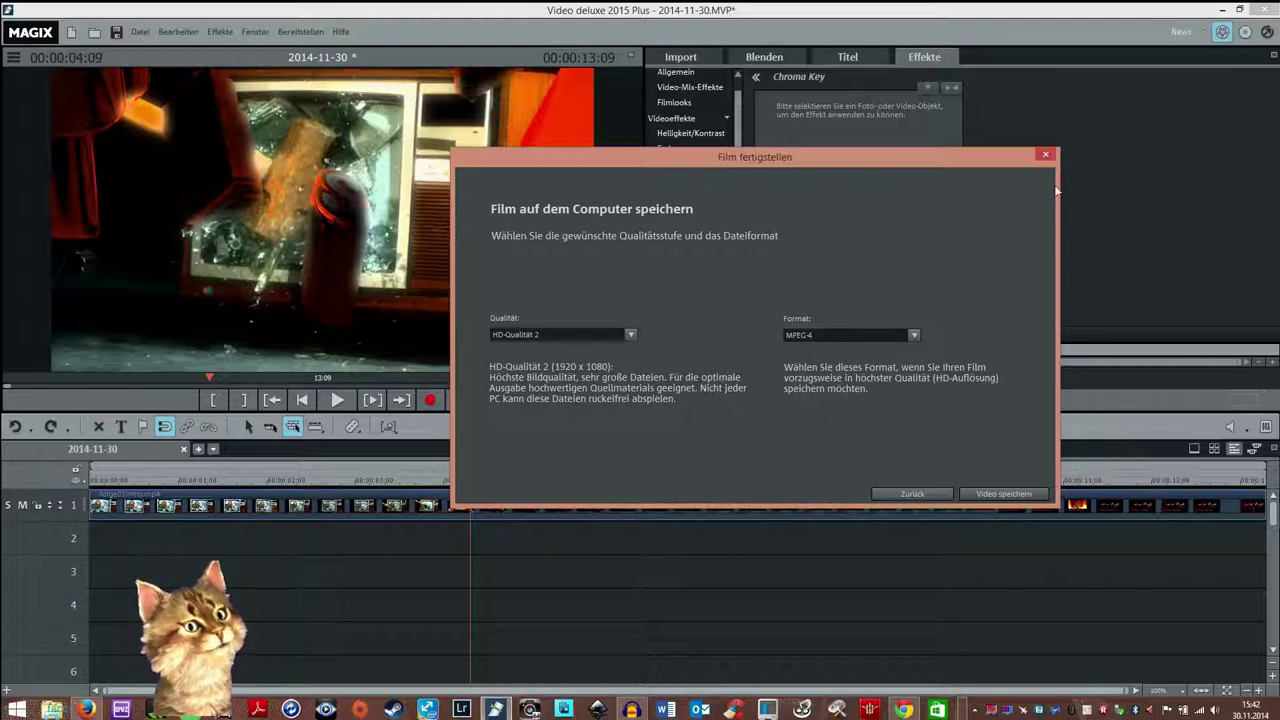
click(1045, 157)
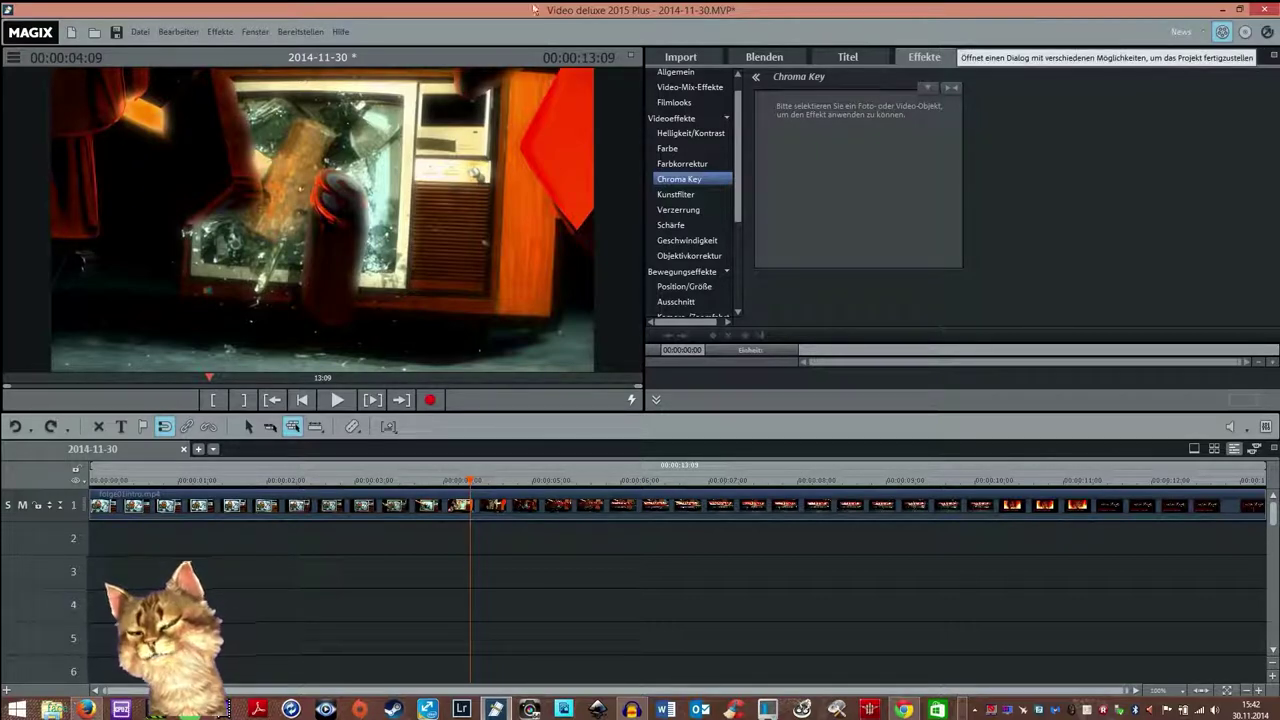
Step: Set up an MPEG-4 export, showing all presets, with the preset HDTV 1920x1080 H264 25 FPS and a frame rate of 30
click(142, 33)
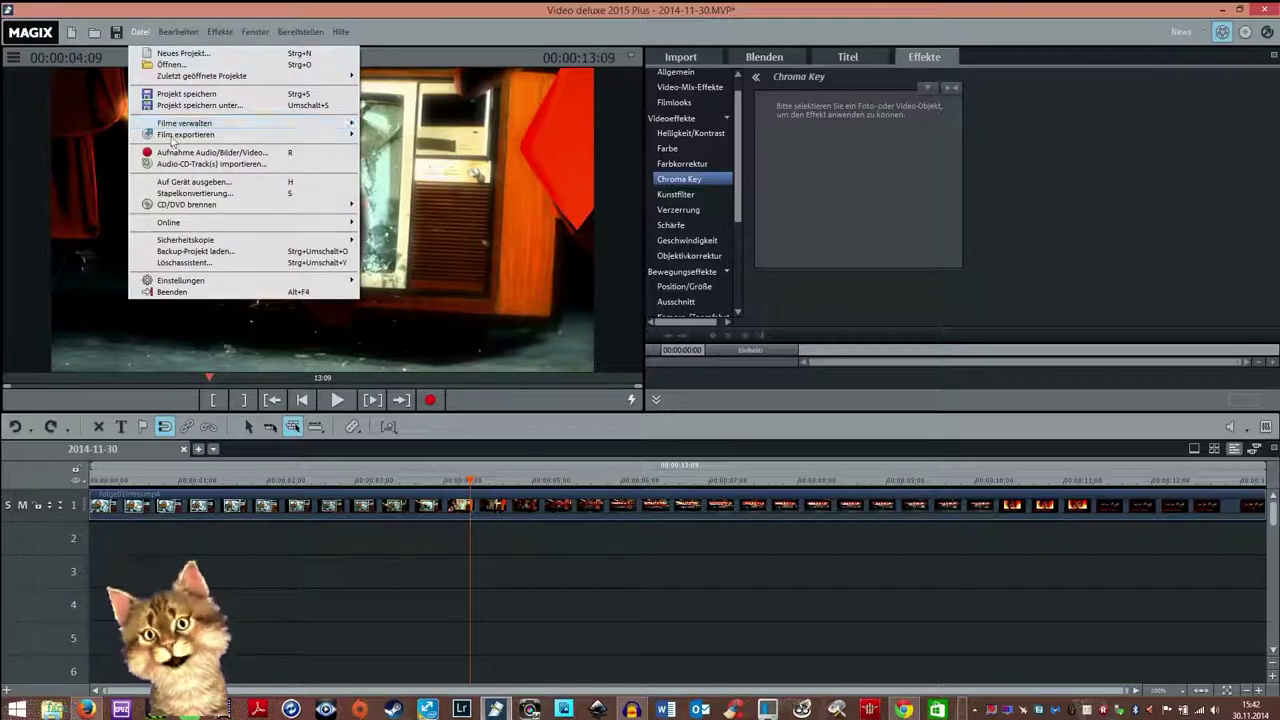
mouse_move(175, 135)
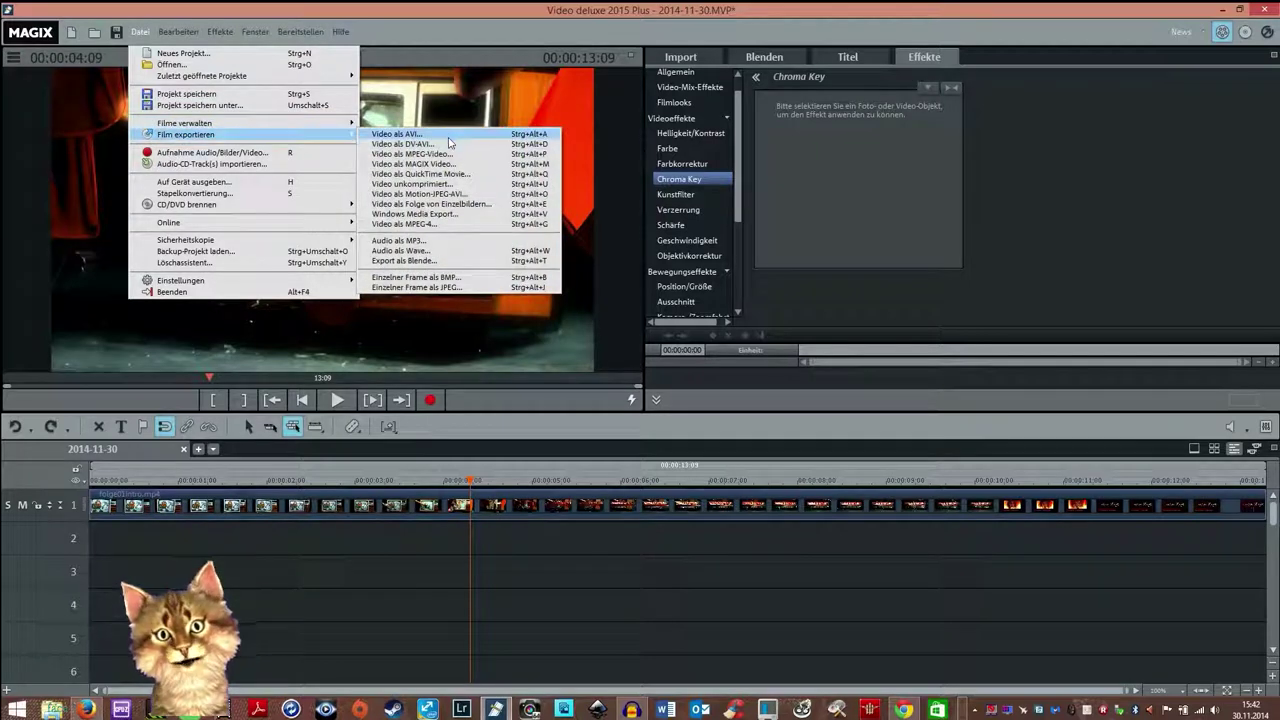
click(433, 224)
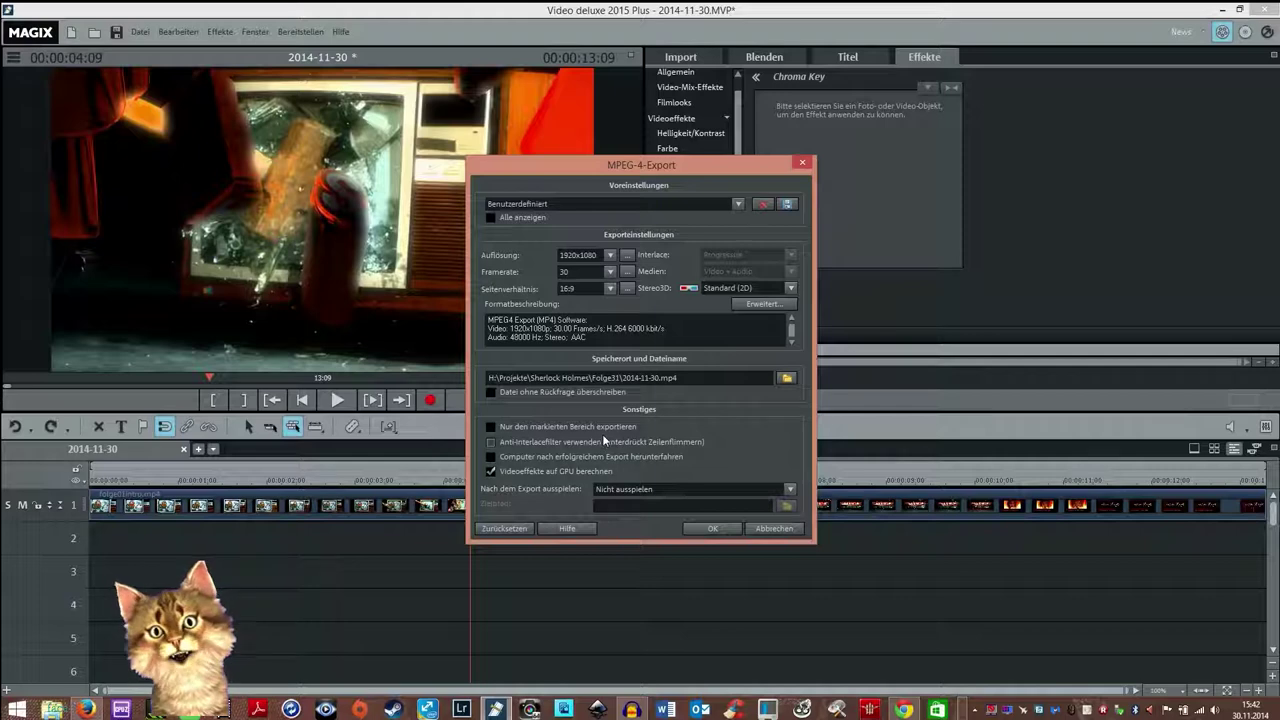
drag(640, 164, 656, 108)
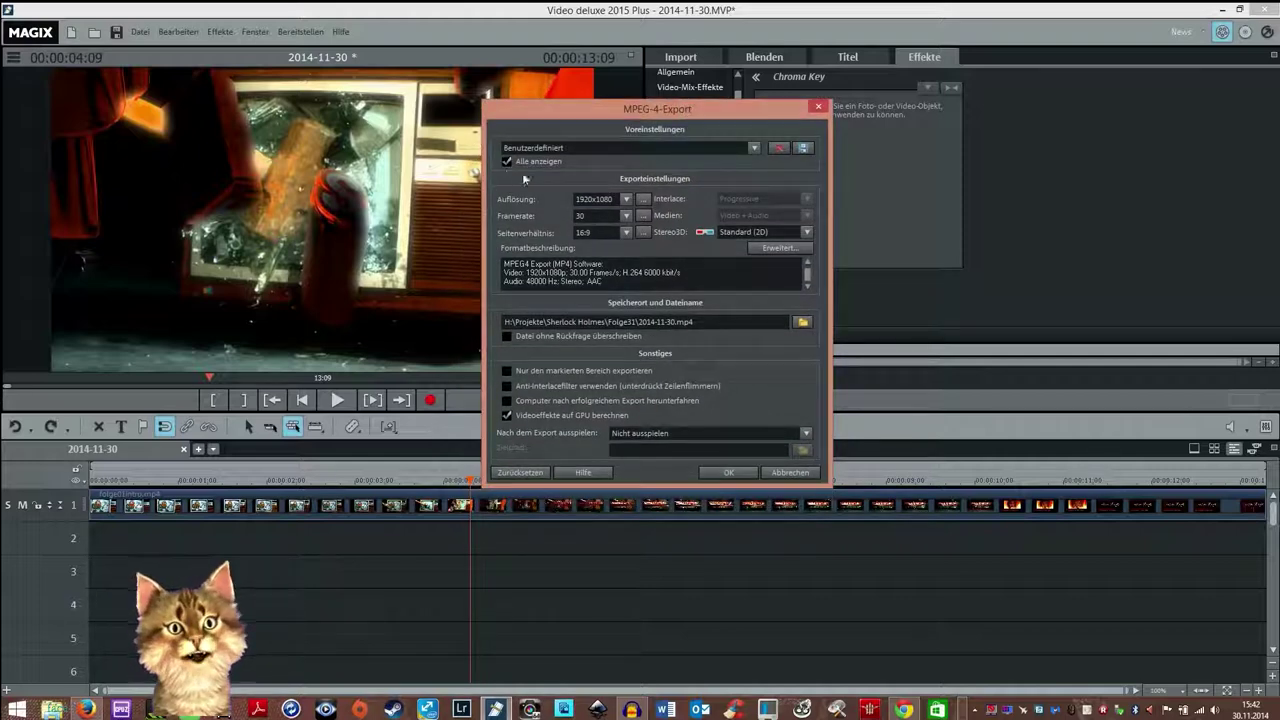
click(755, 148)
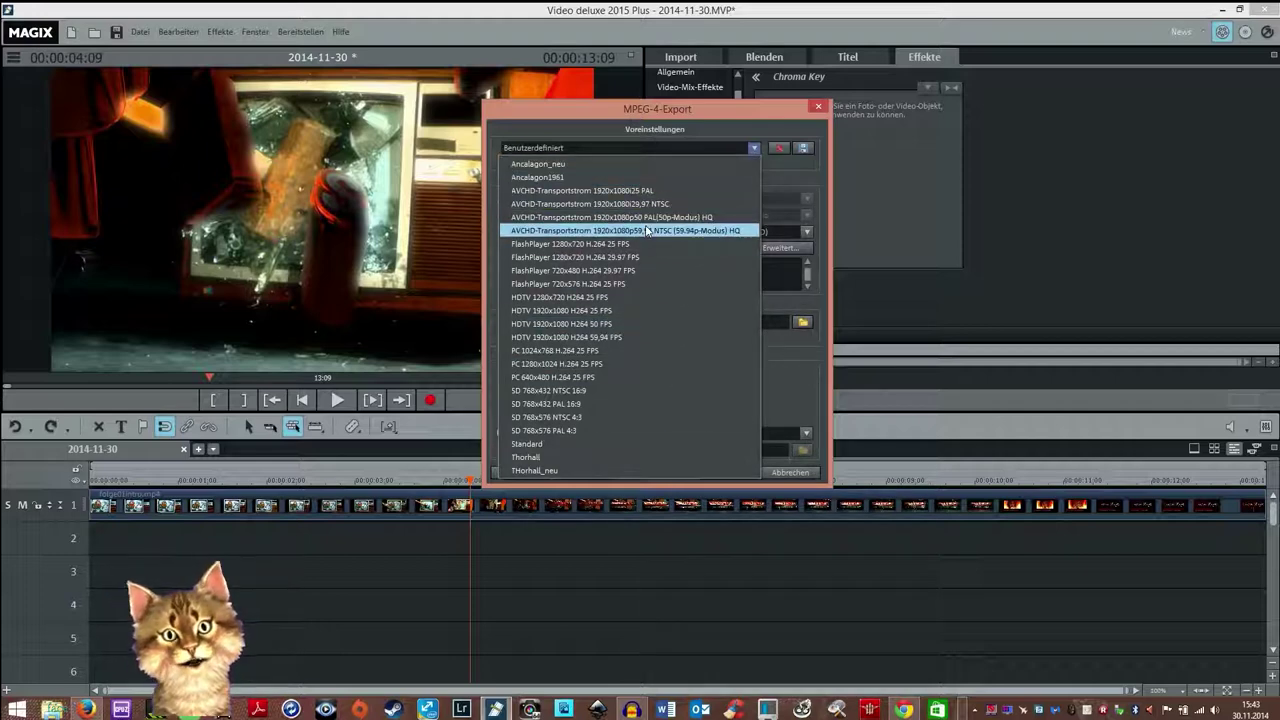
click(637, 312)
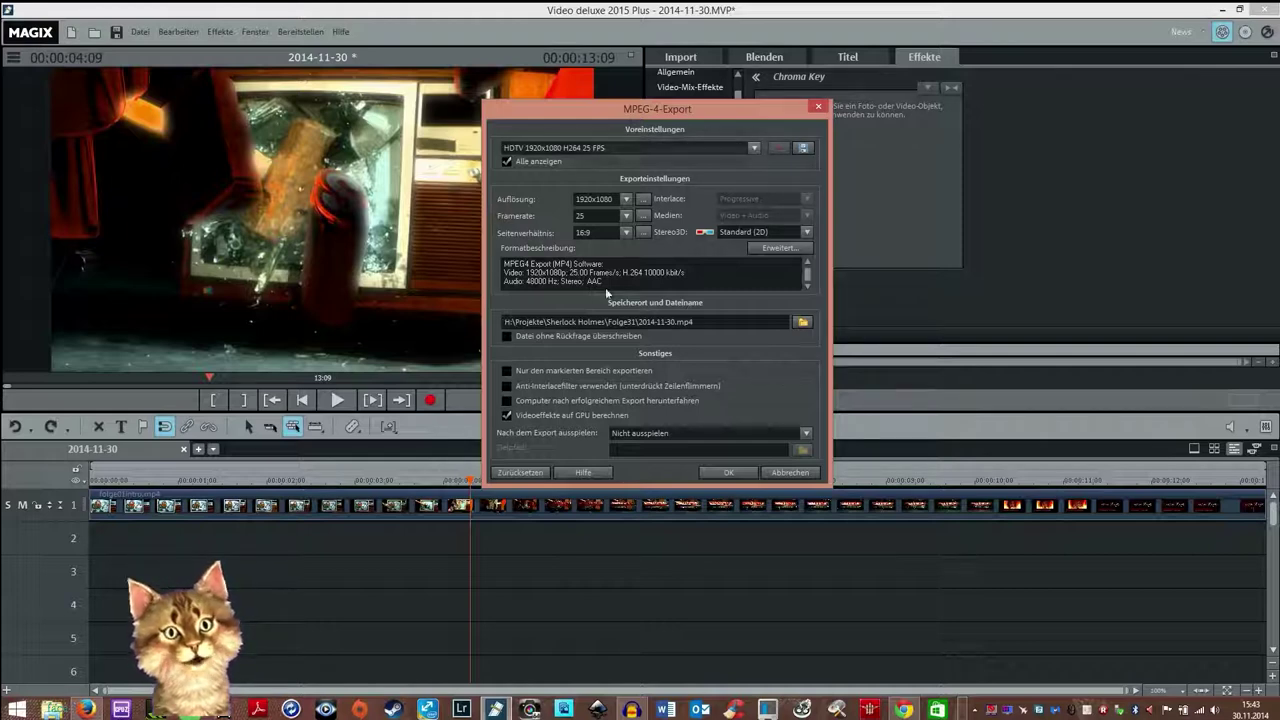
click(605, 215)
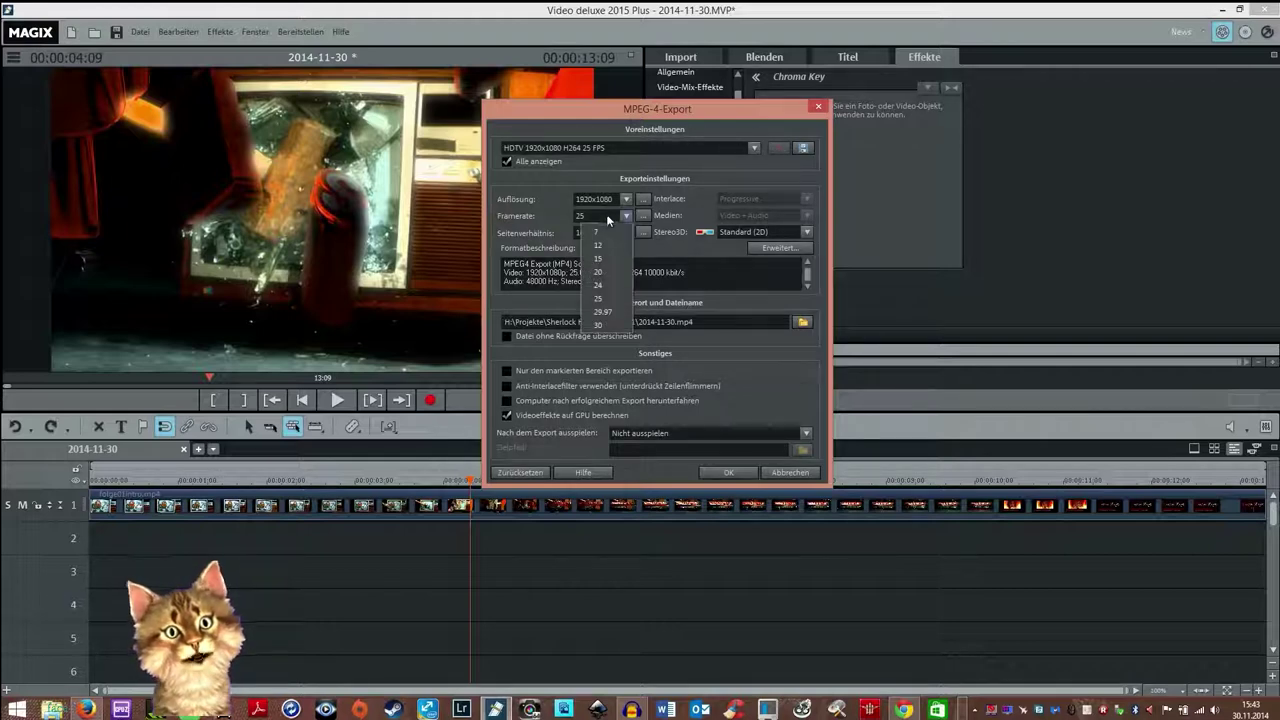
click(605, 325)
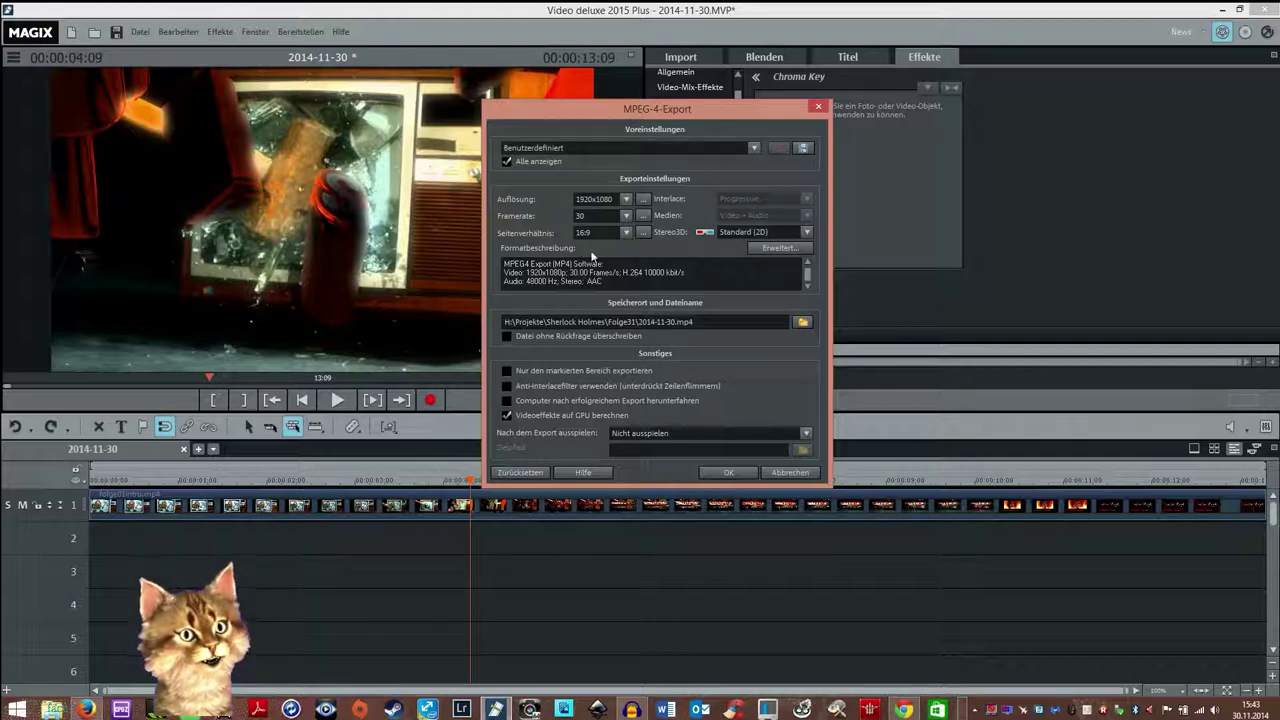
Step: Try a custom export frame rate of 60 frames/s and set it back to 30
click(625, 215)
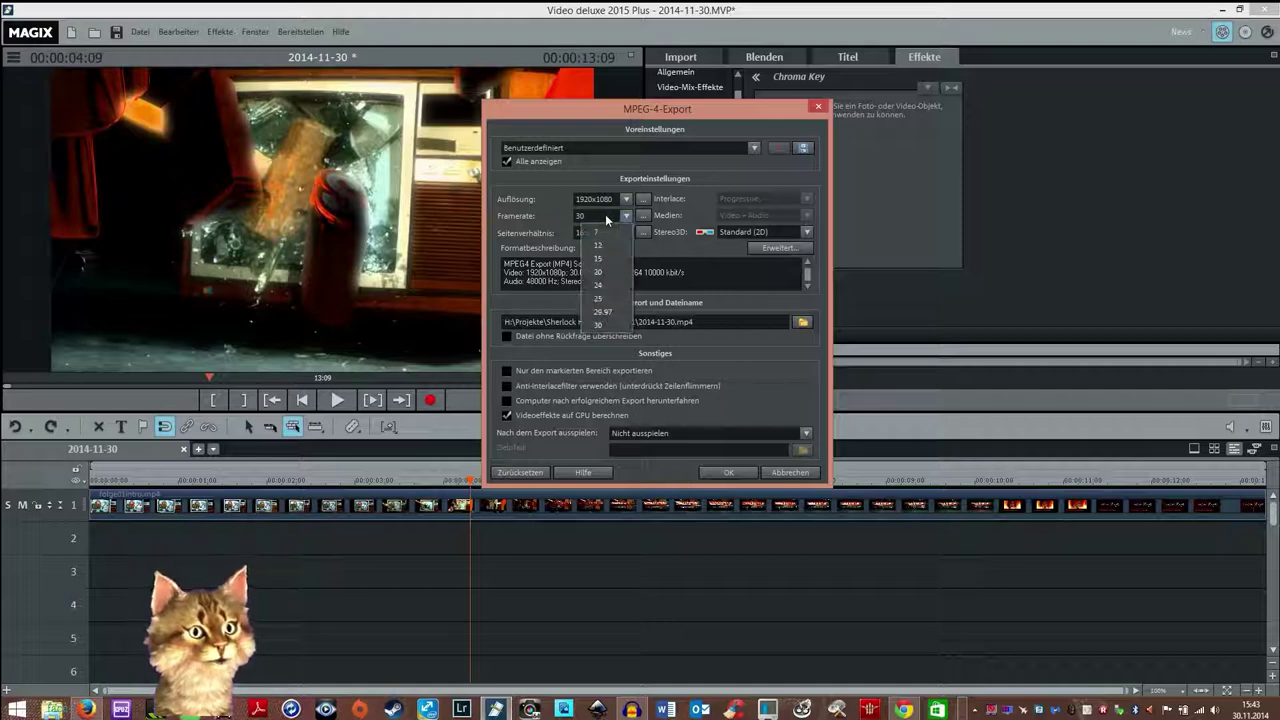
click(644, 215)
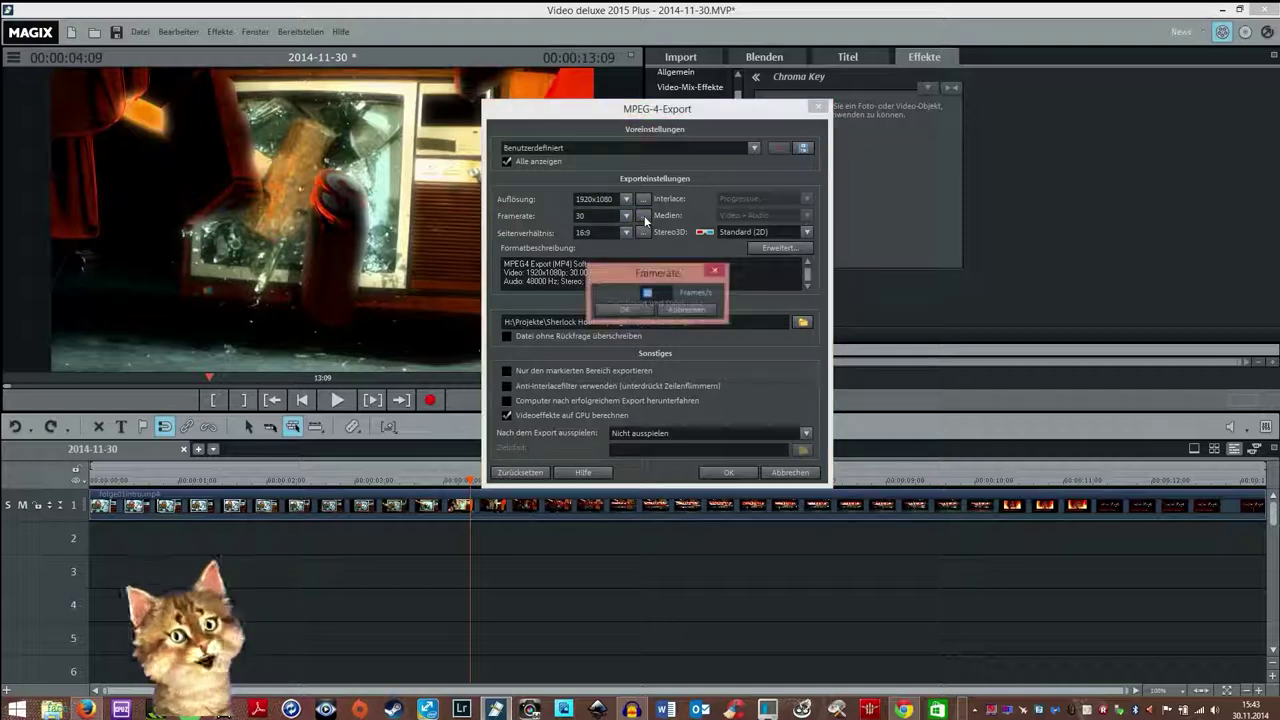
text(60)
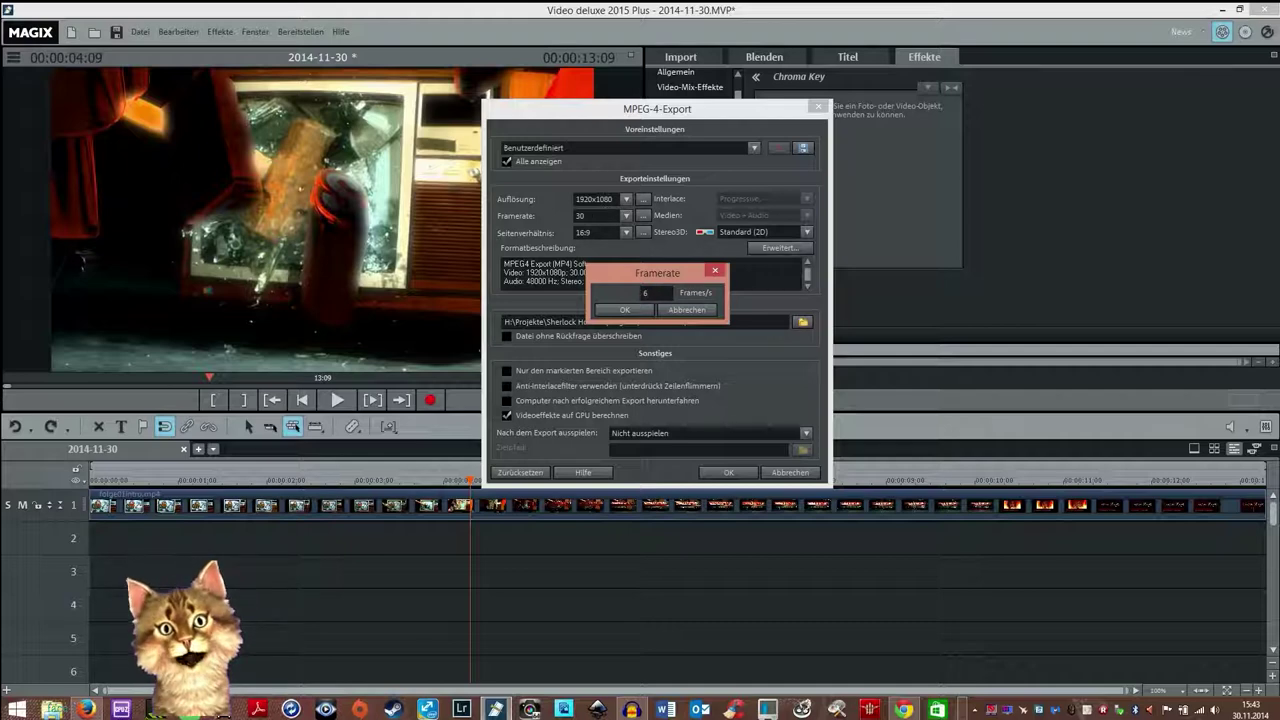
click(626, 310)
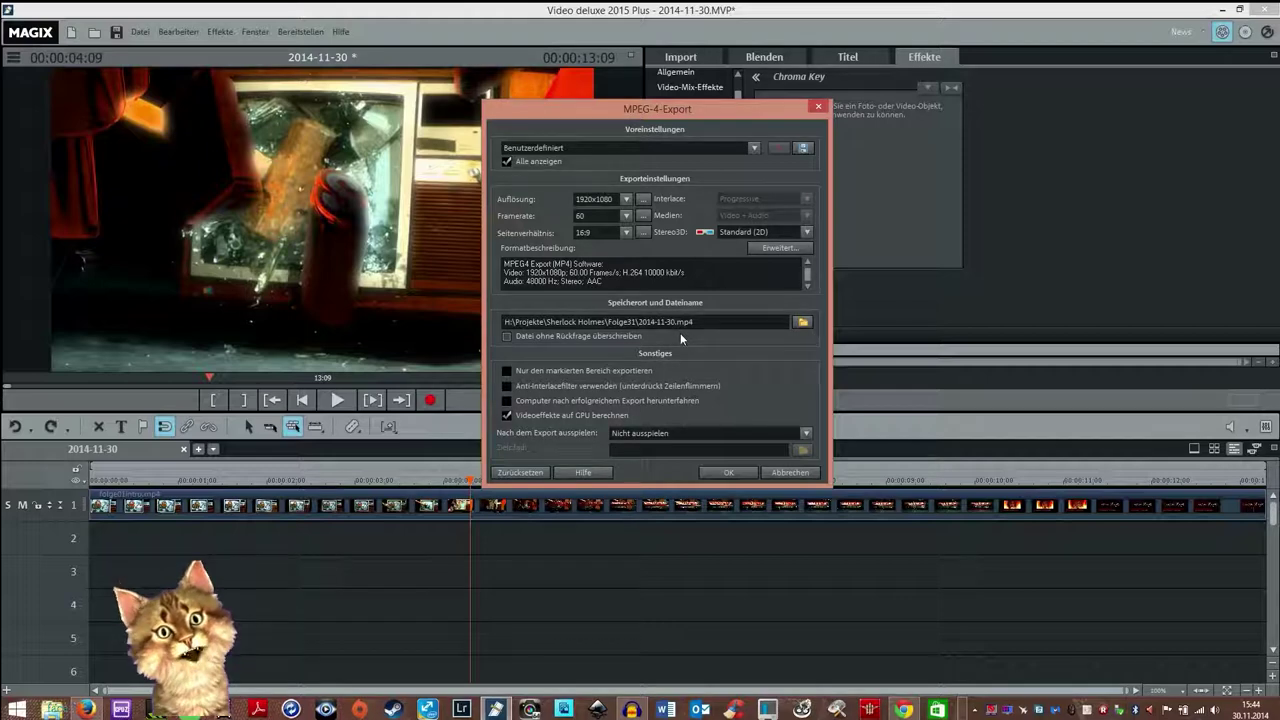
click(627, 215)
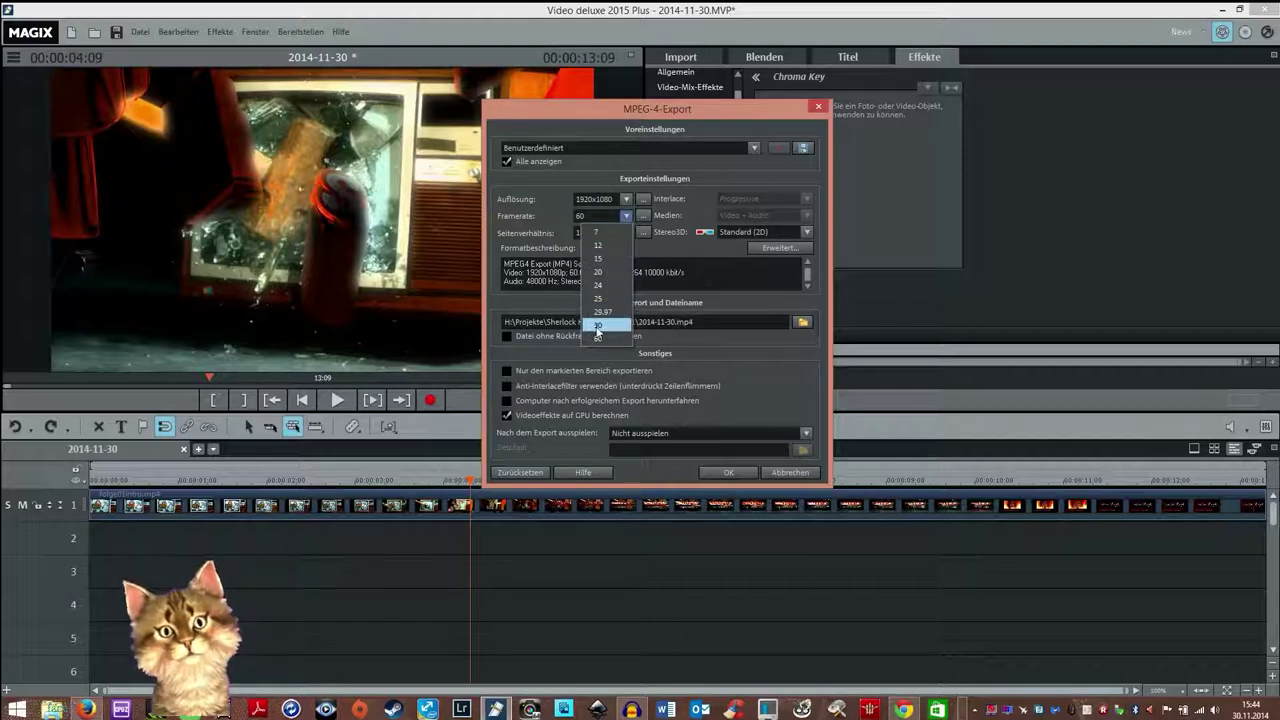
click(598, 326)
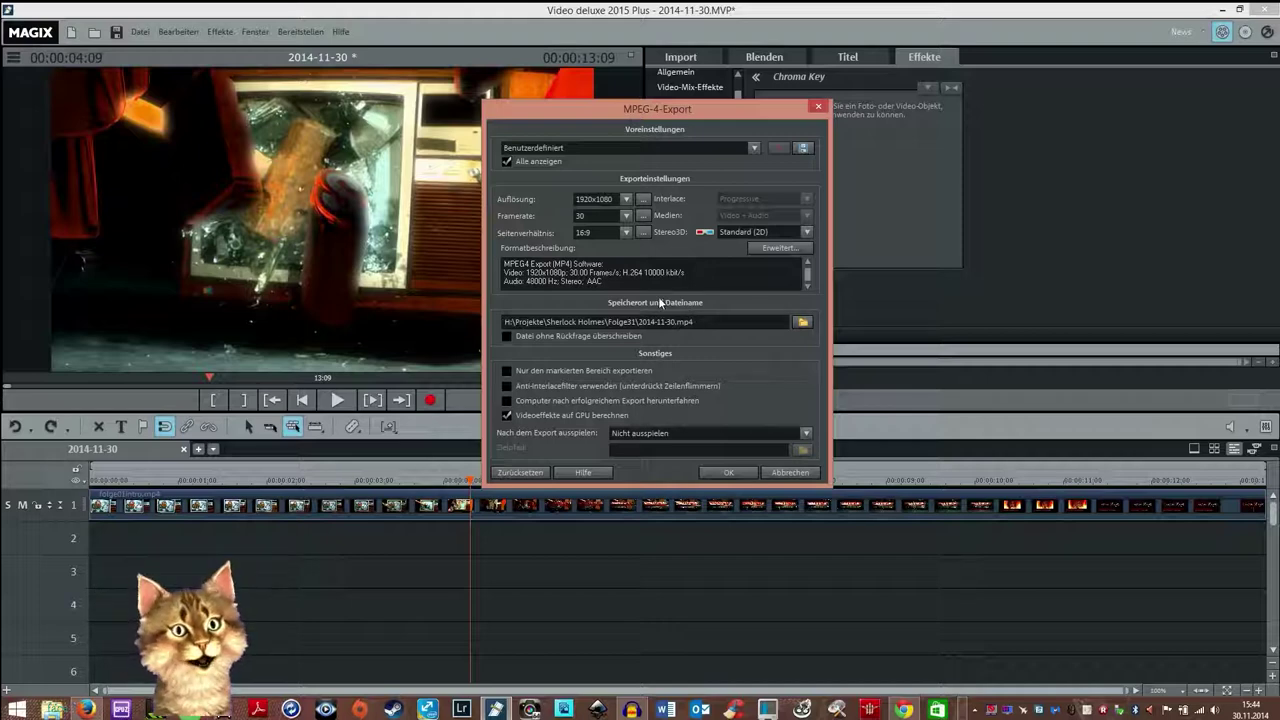
Step: Check the aspect ratio and resolution choices for the MPEG-4 export, keeping 16:9 and 1920x1080
click(625, 232)
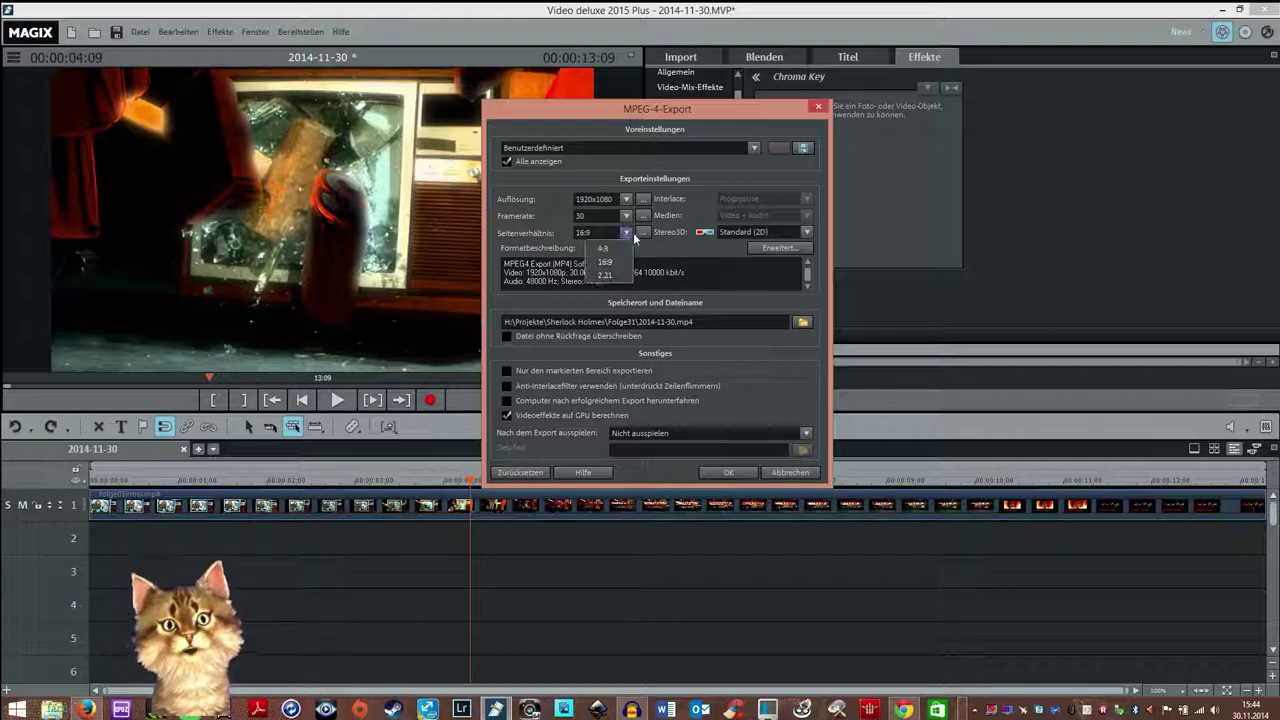
click(669, 247)
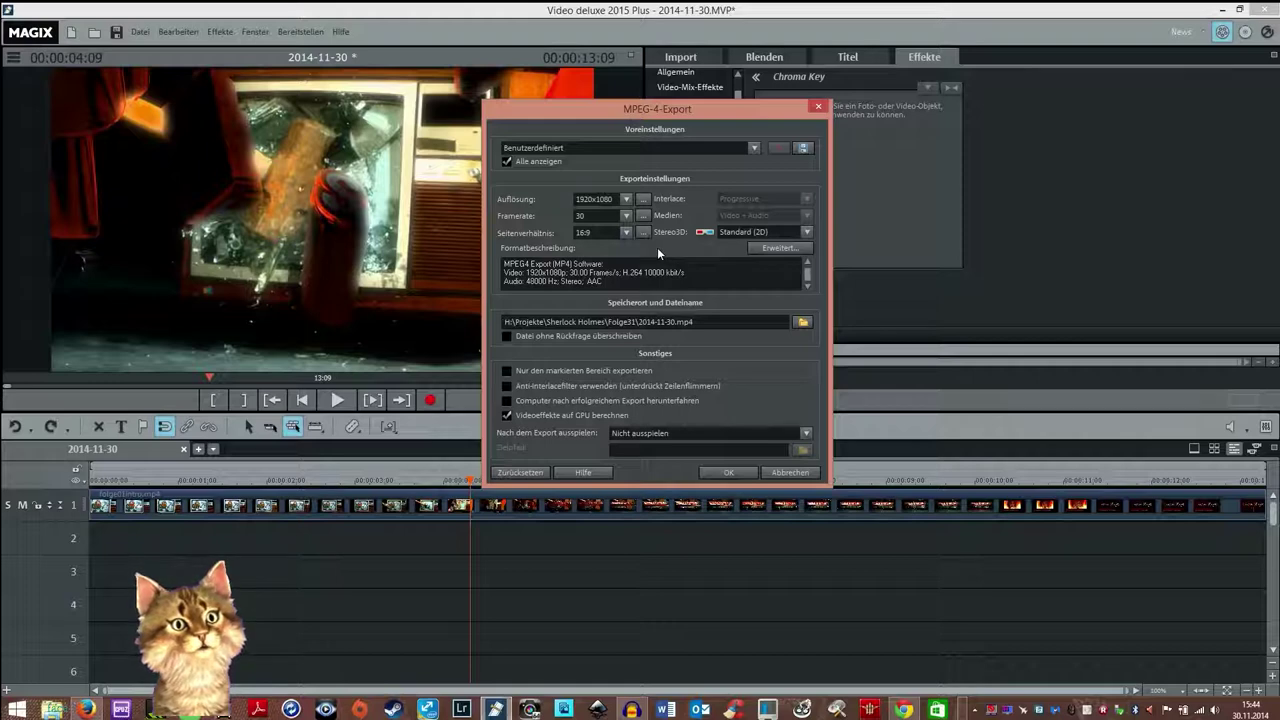
click(626, 200)
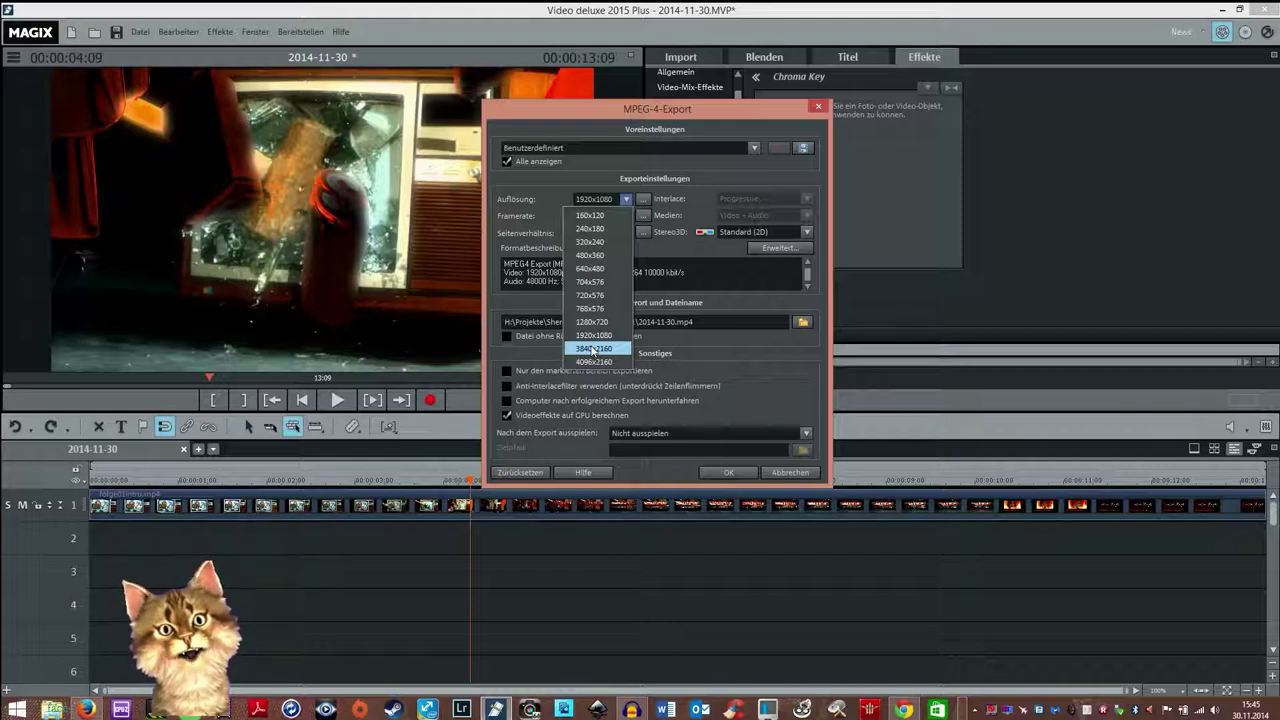
click(590, 335)
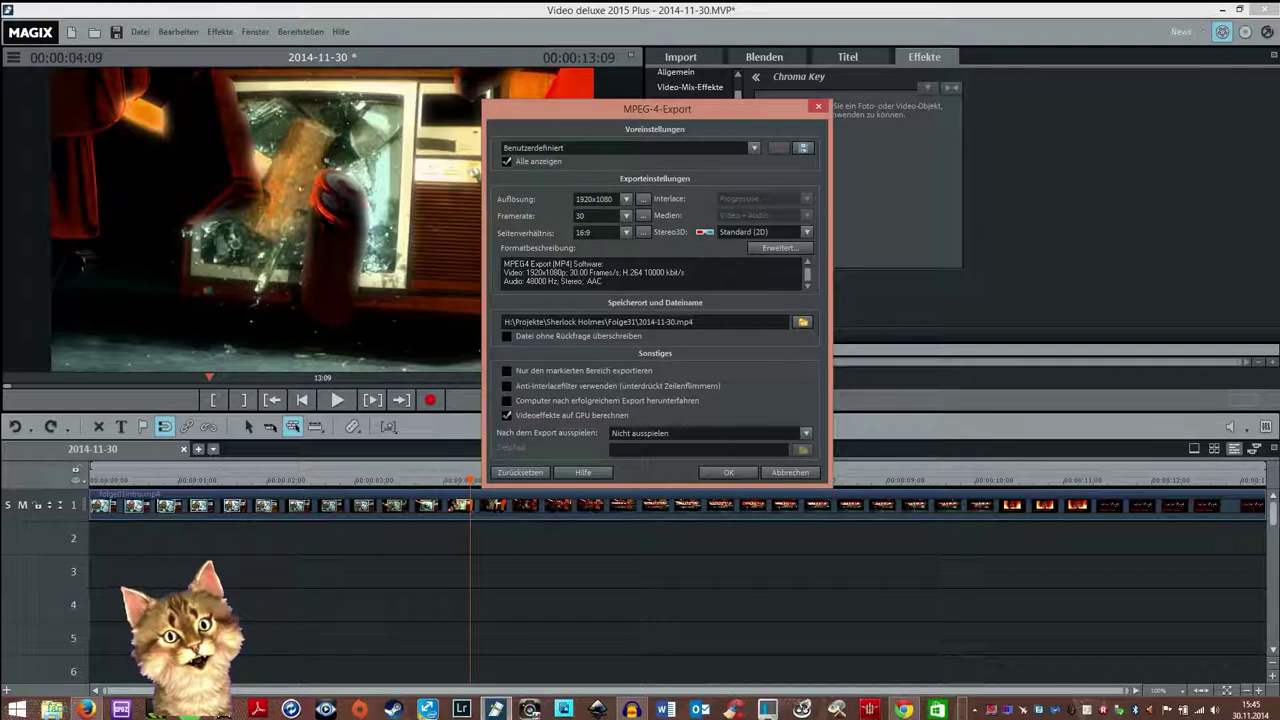
Step: Look at the advanced codec settings and at the saving of a new export preset, cancelling both without changes
click(777, 248)
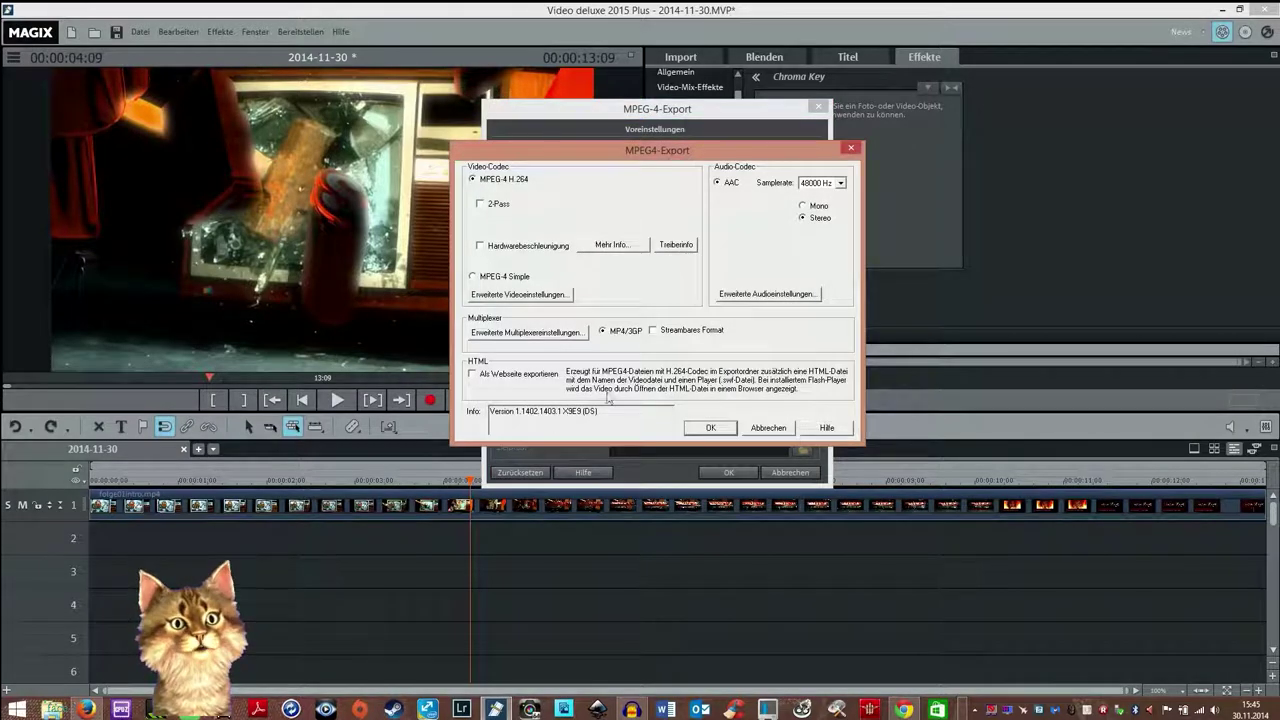
click(768, 428)
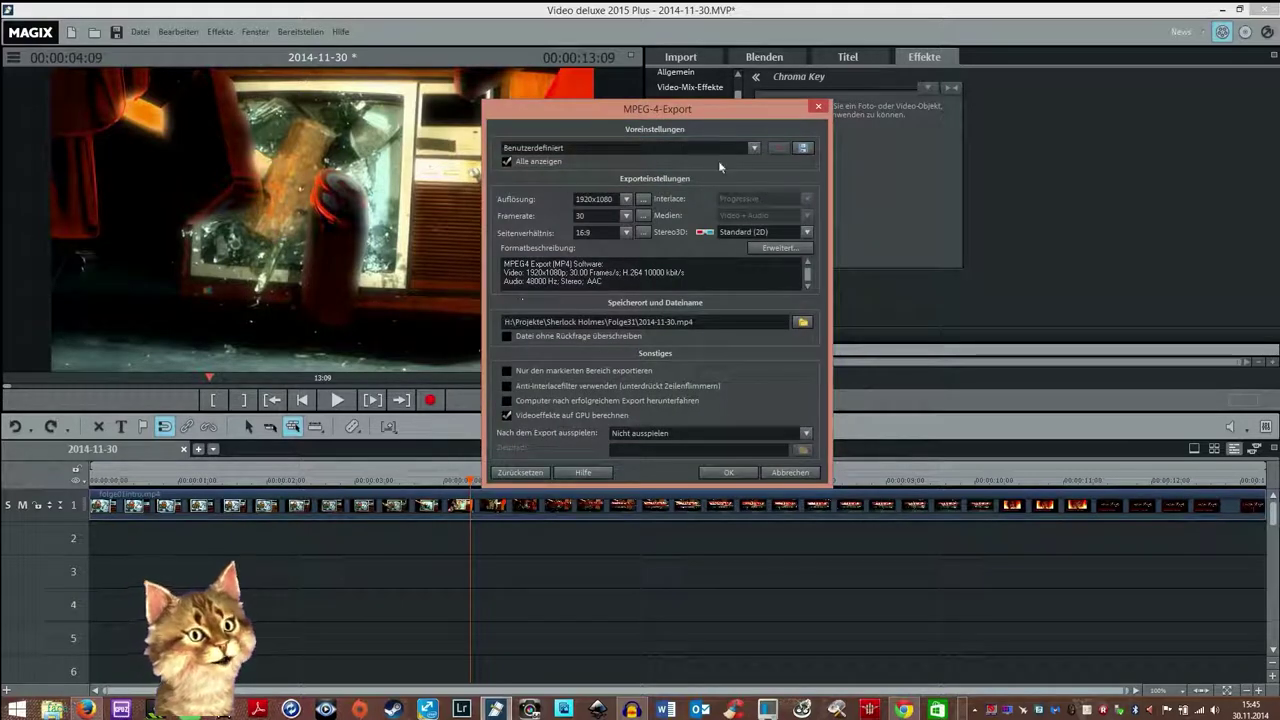
click(801, 148)
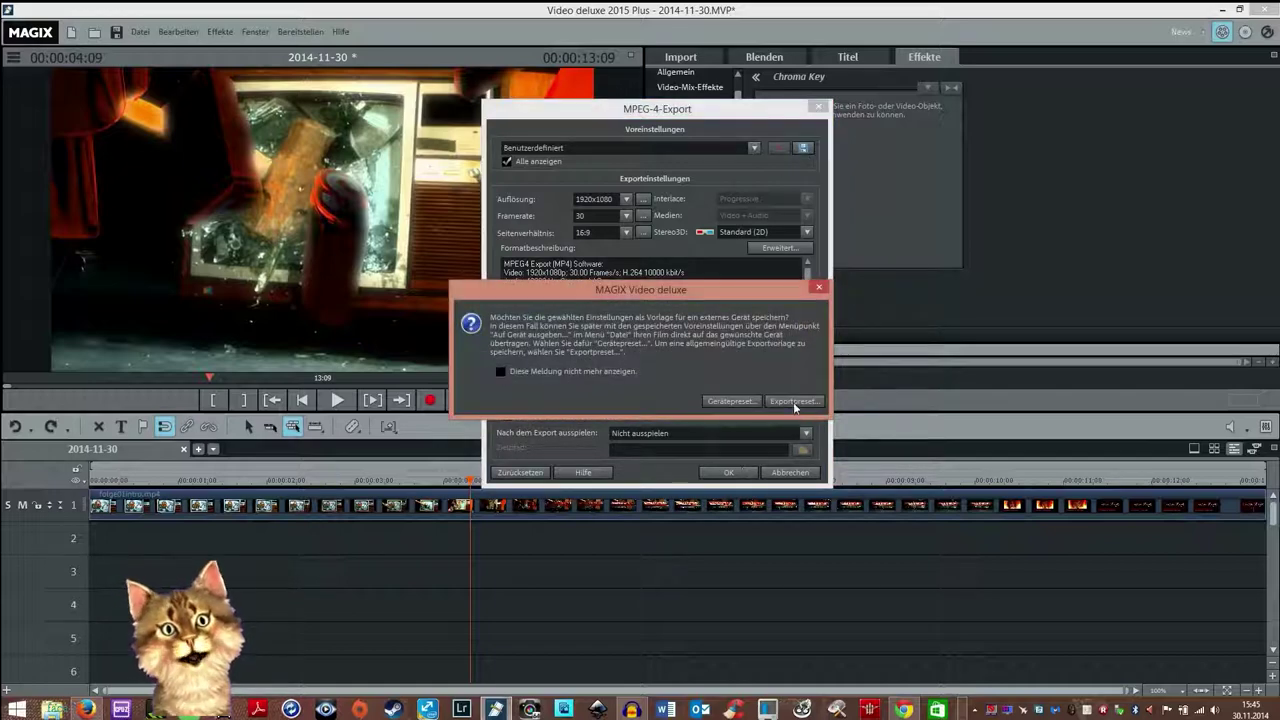
click(794, 400)
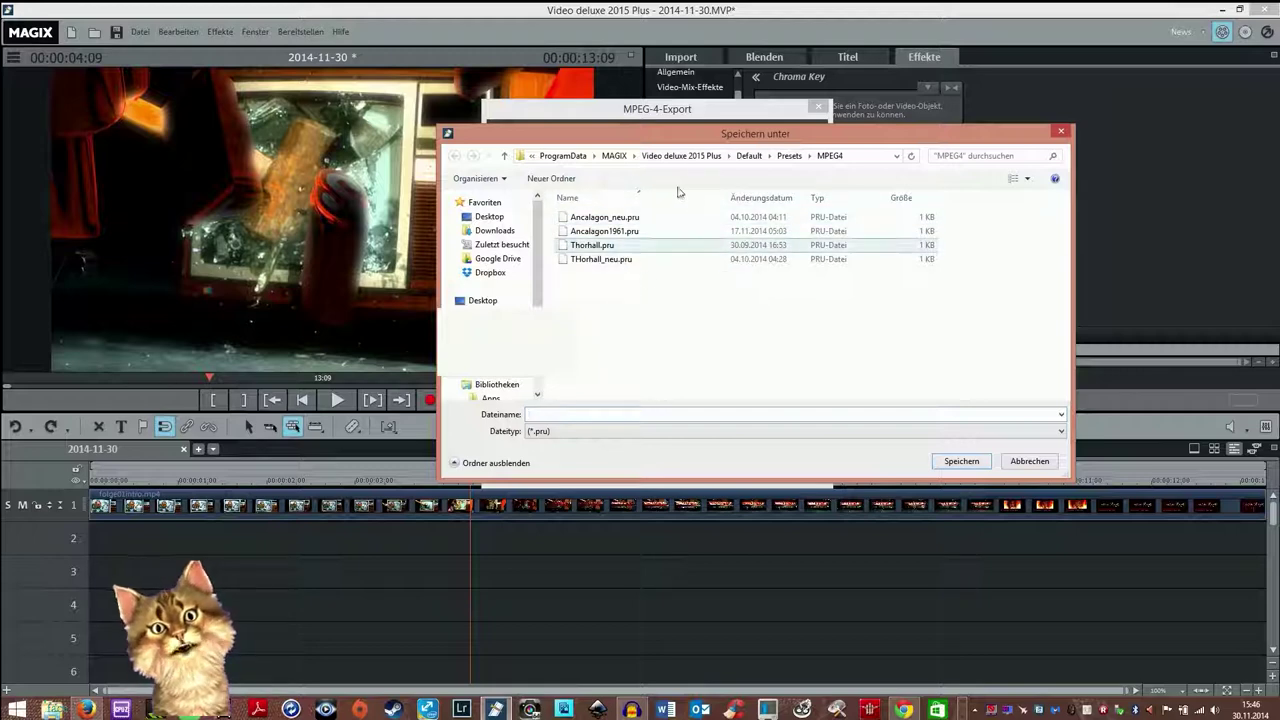
drag(679, 139, 716, 231)
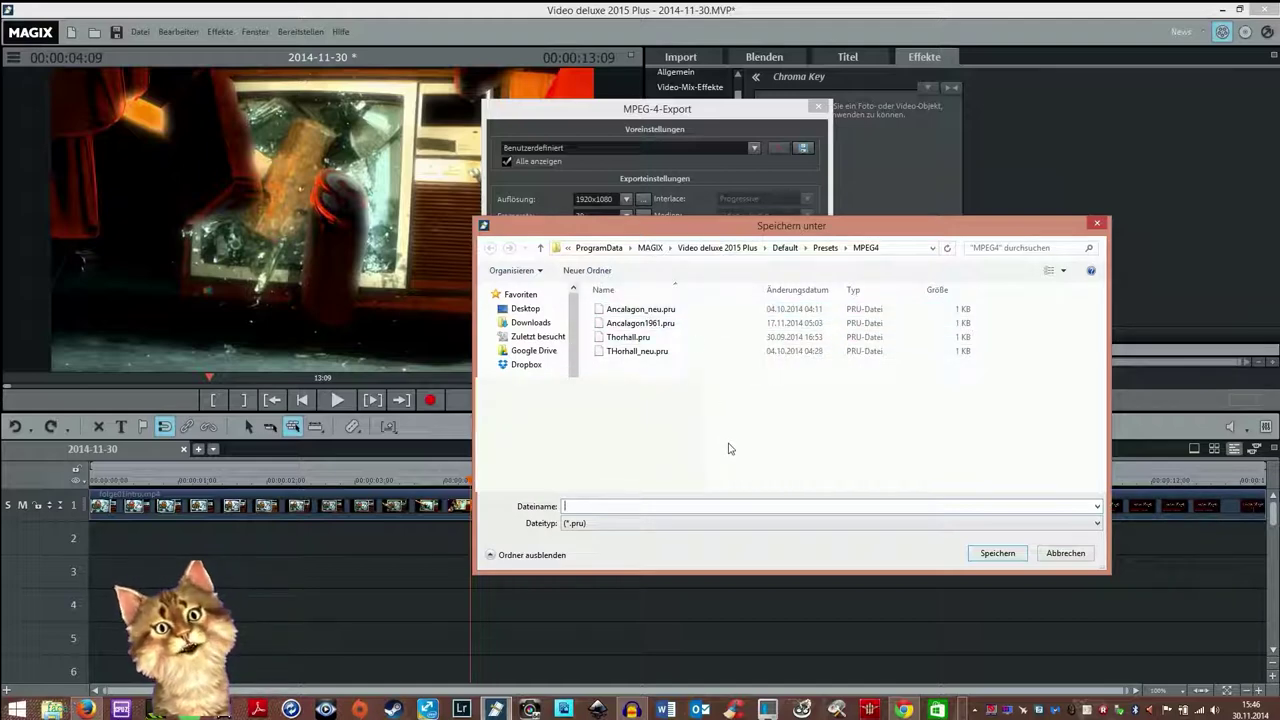
click(1065, 555)
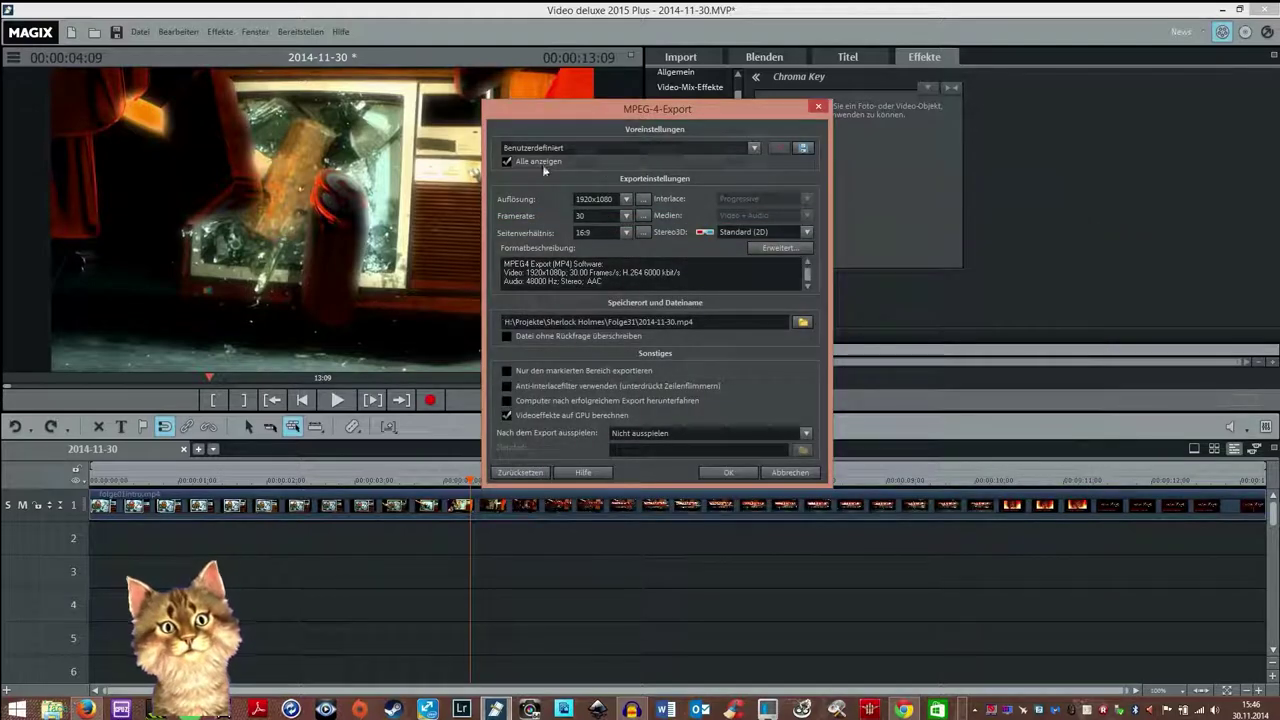
Step: Load the export preset Ancalagon1961 and open the advanced video settings of its MPEG-4 H.264 codec
click(575, 150)
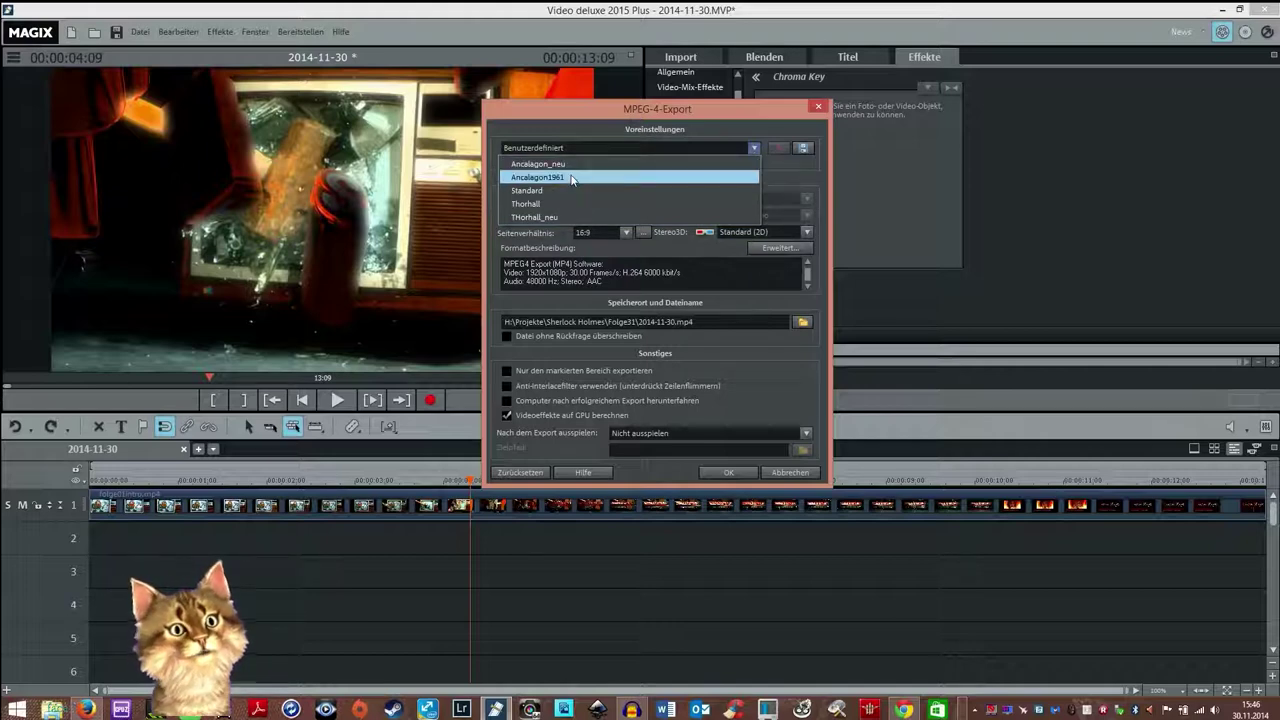
click(572, 177)
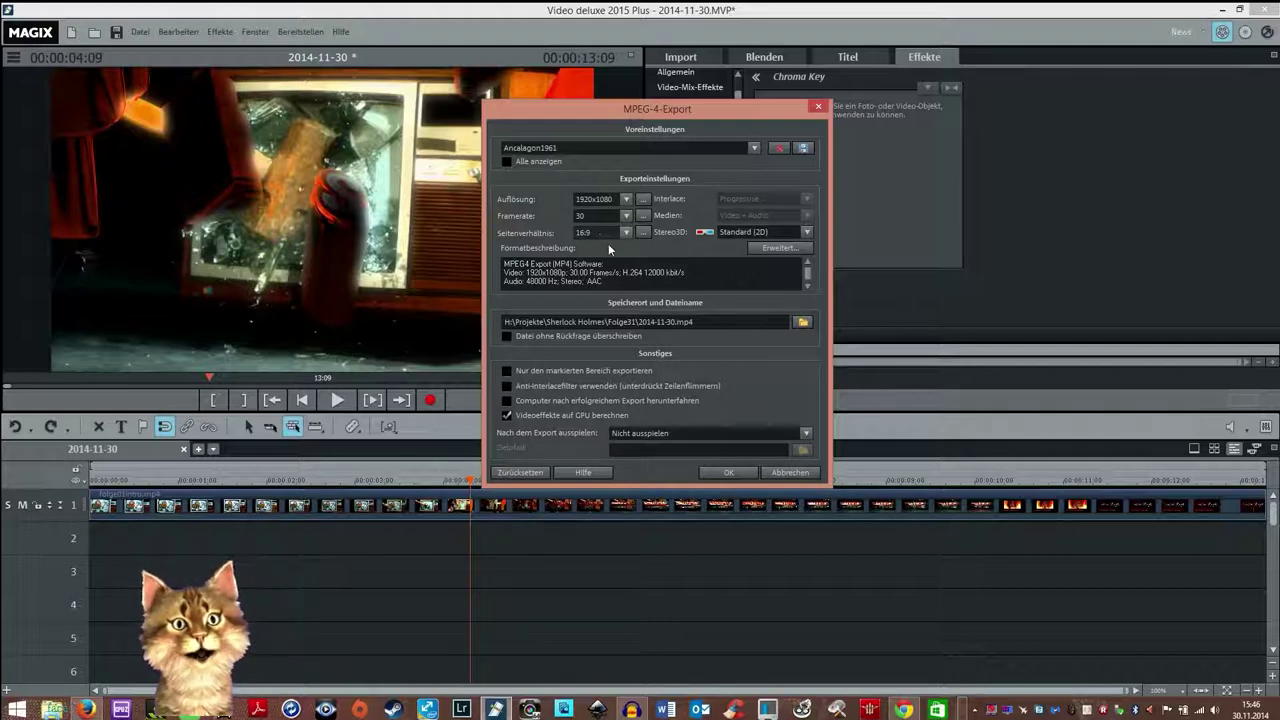
click(777, 249)
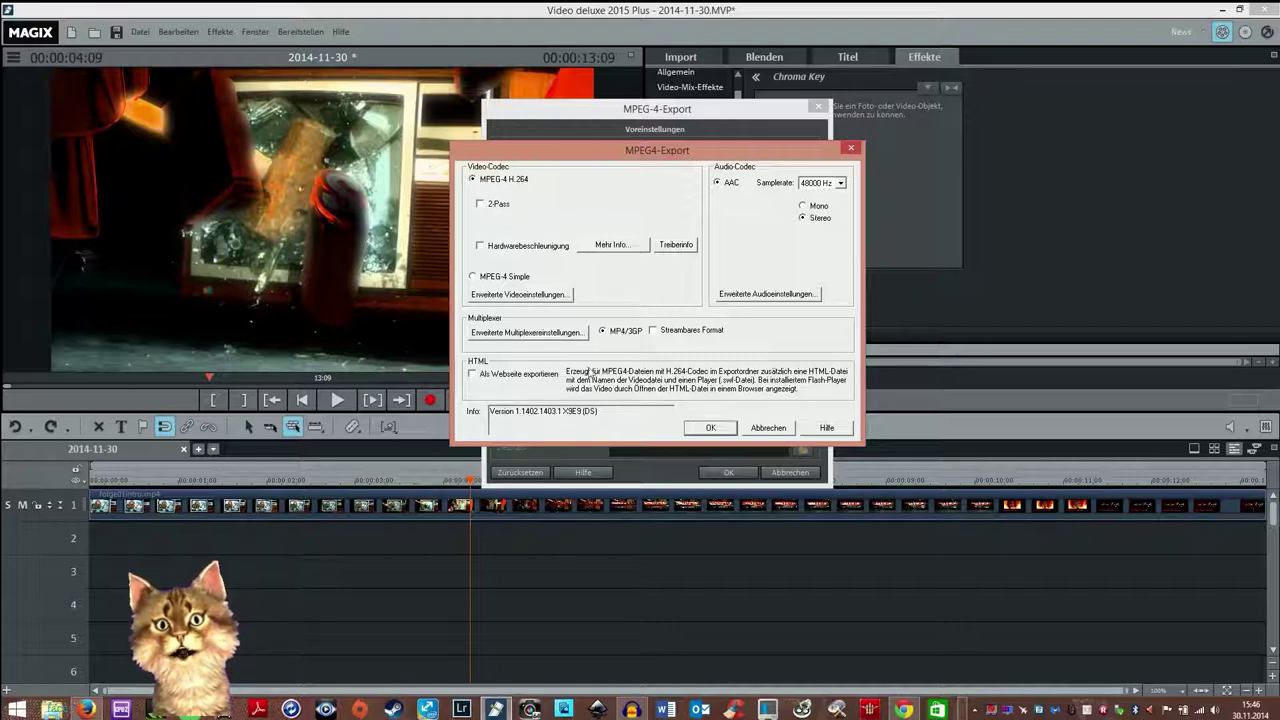
click(520, 295)
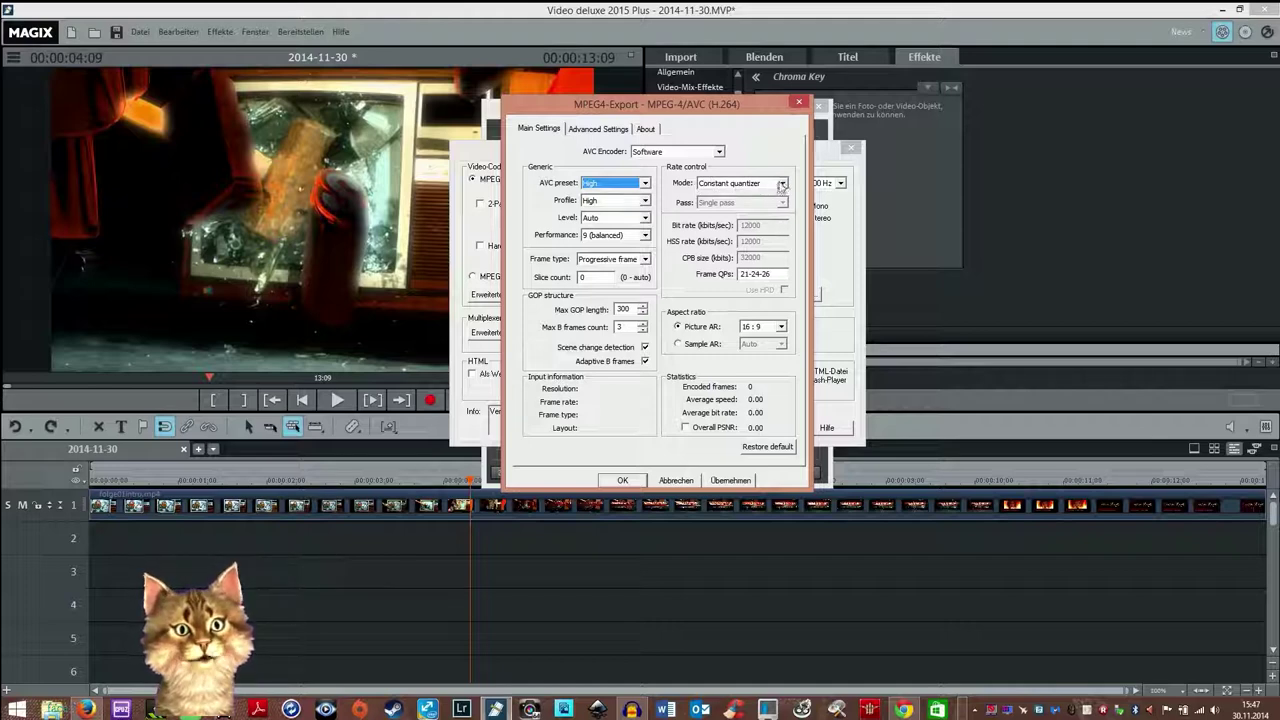
Step: Check the rate control modes of the H.264 encoder, keeping Constant quantizer
click(784, 185)
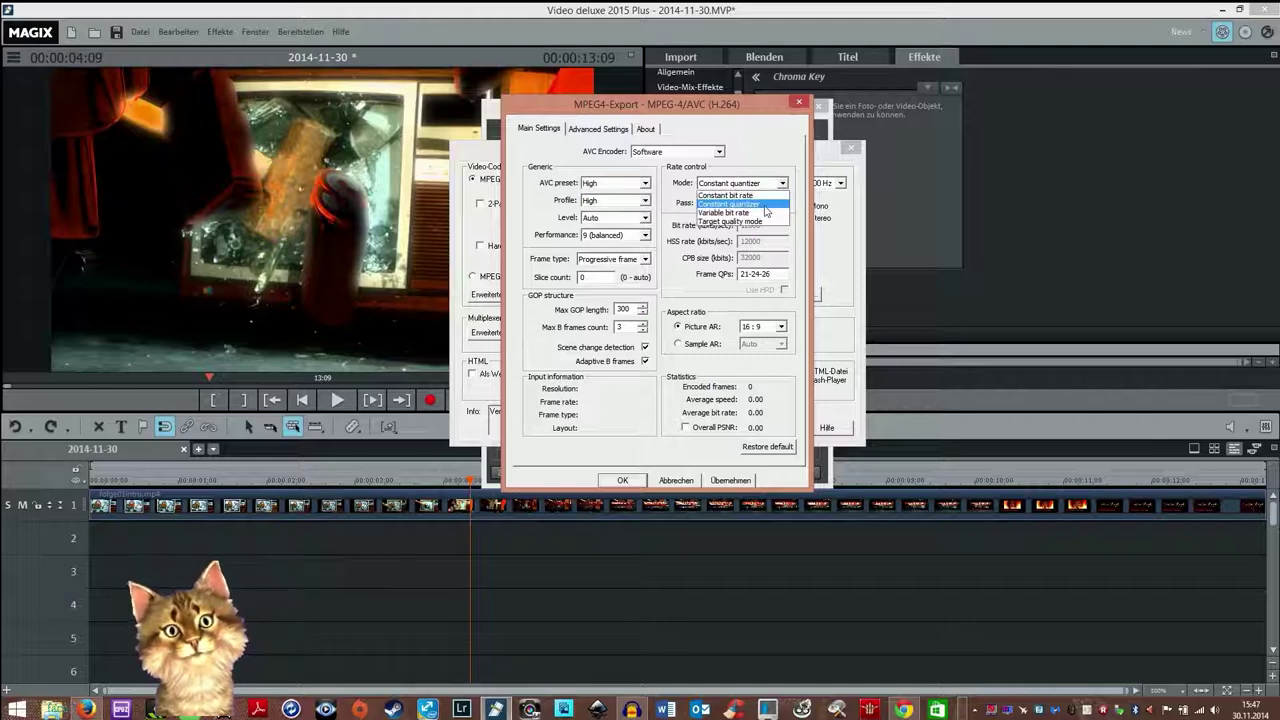
click(766, 205)
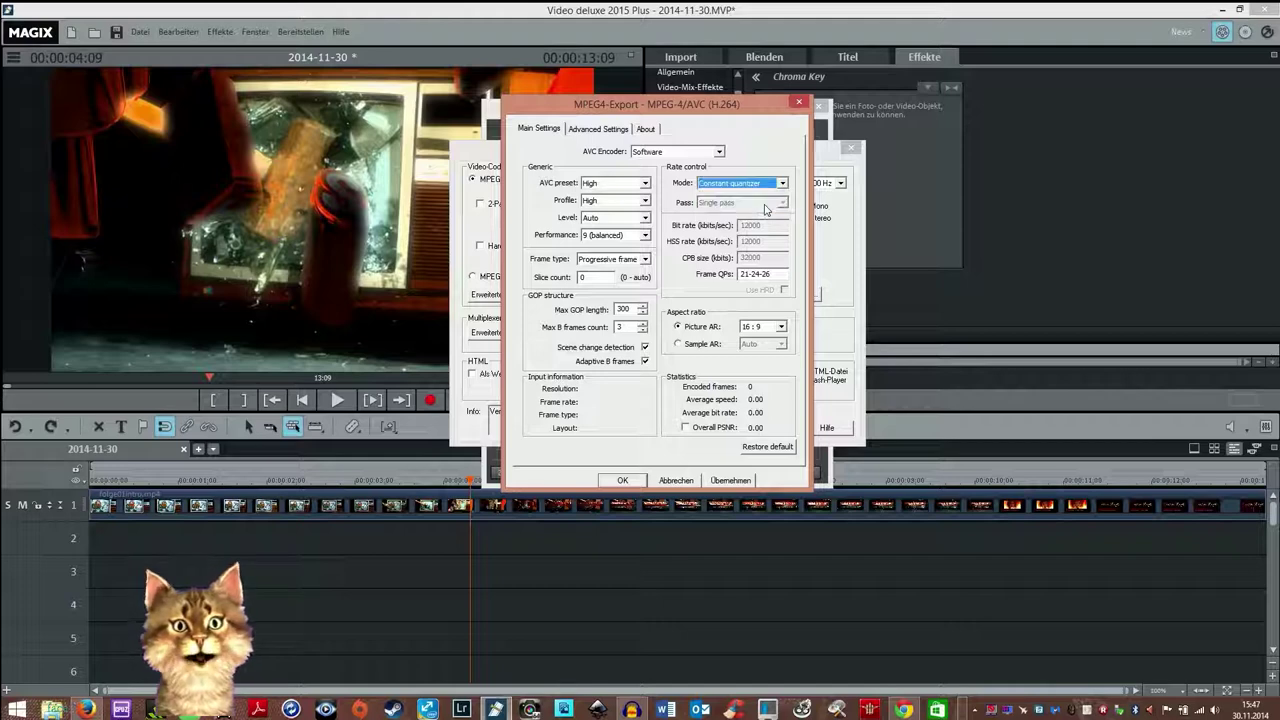
click(783, 185)
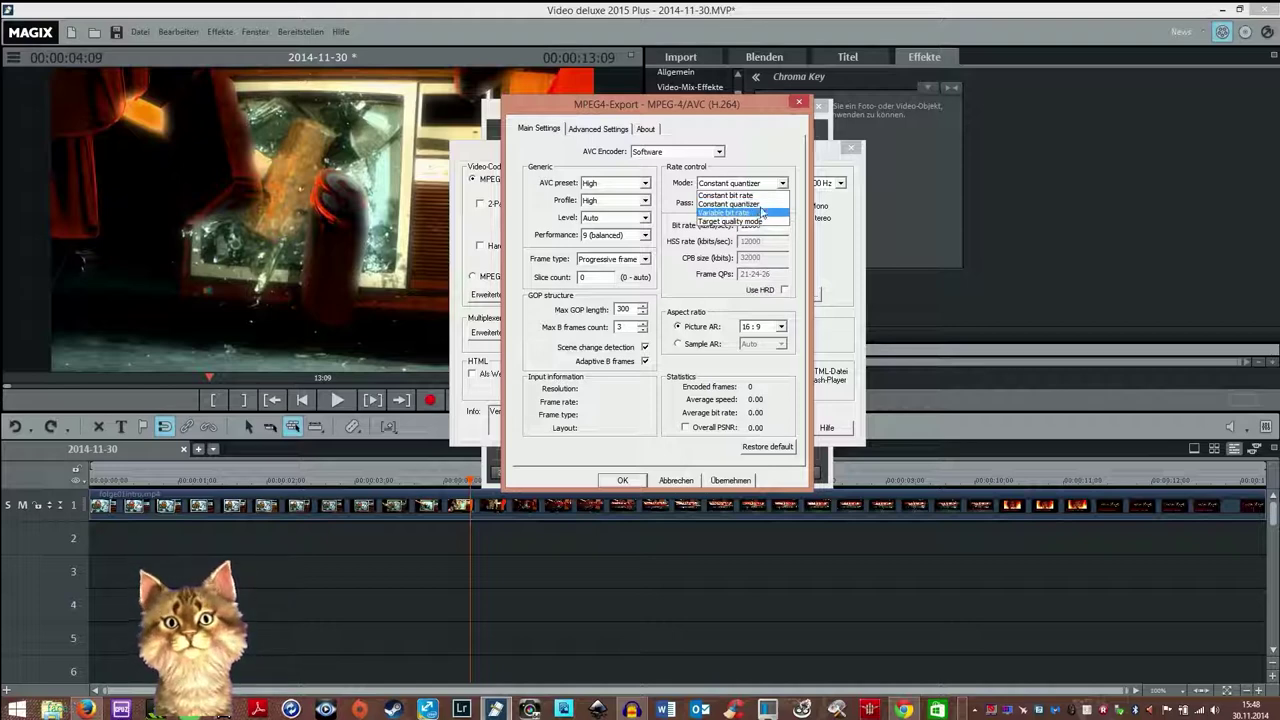
click(765, 205)
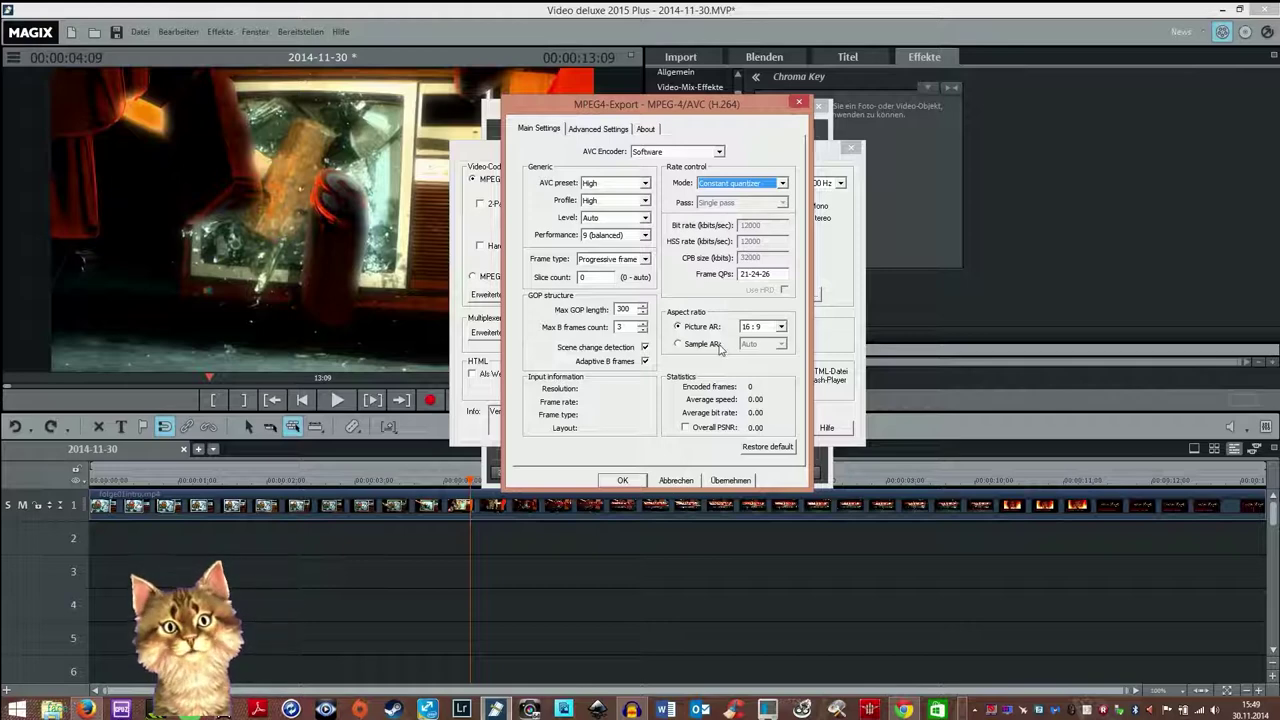
Step: Check the choices for using B frames as reference in the encoder's advanced settings, keeping Yes
click(598, 129)
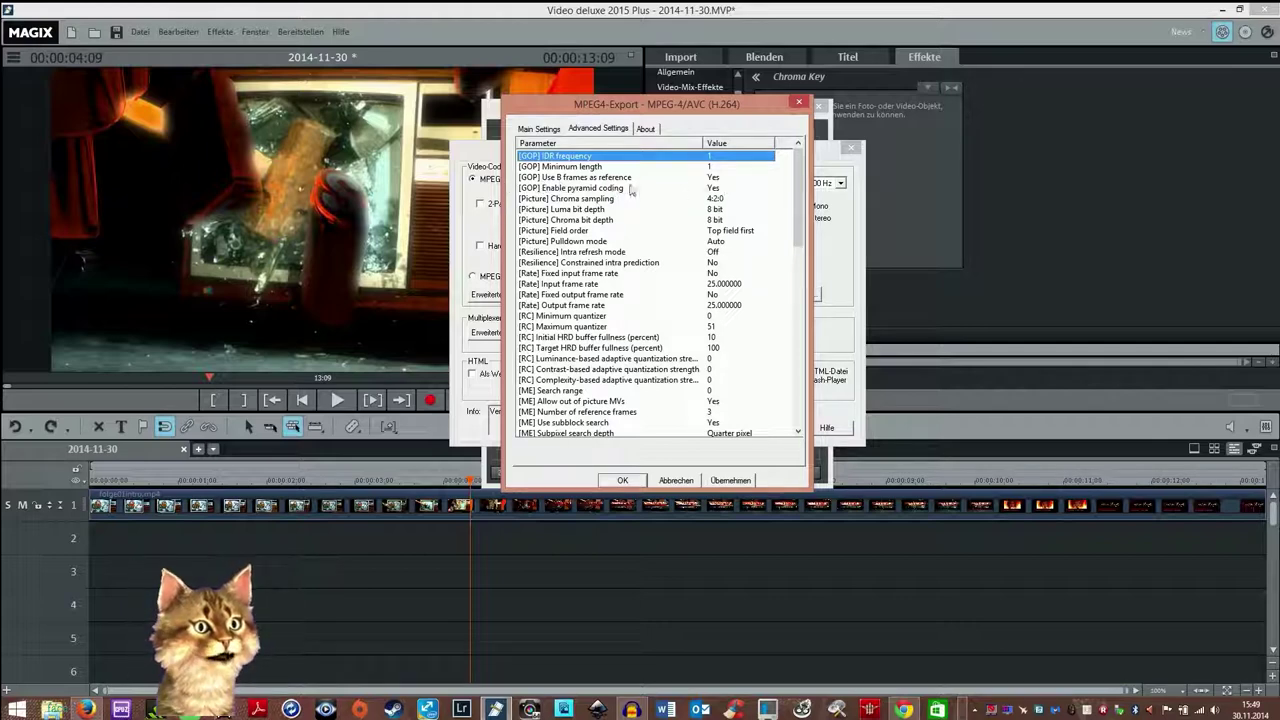
click(716, 180)
click(716, 179)
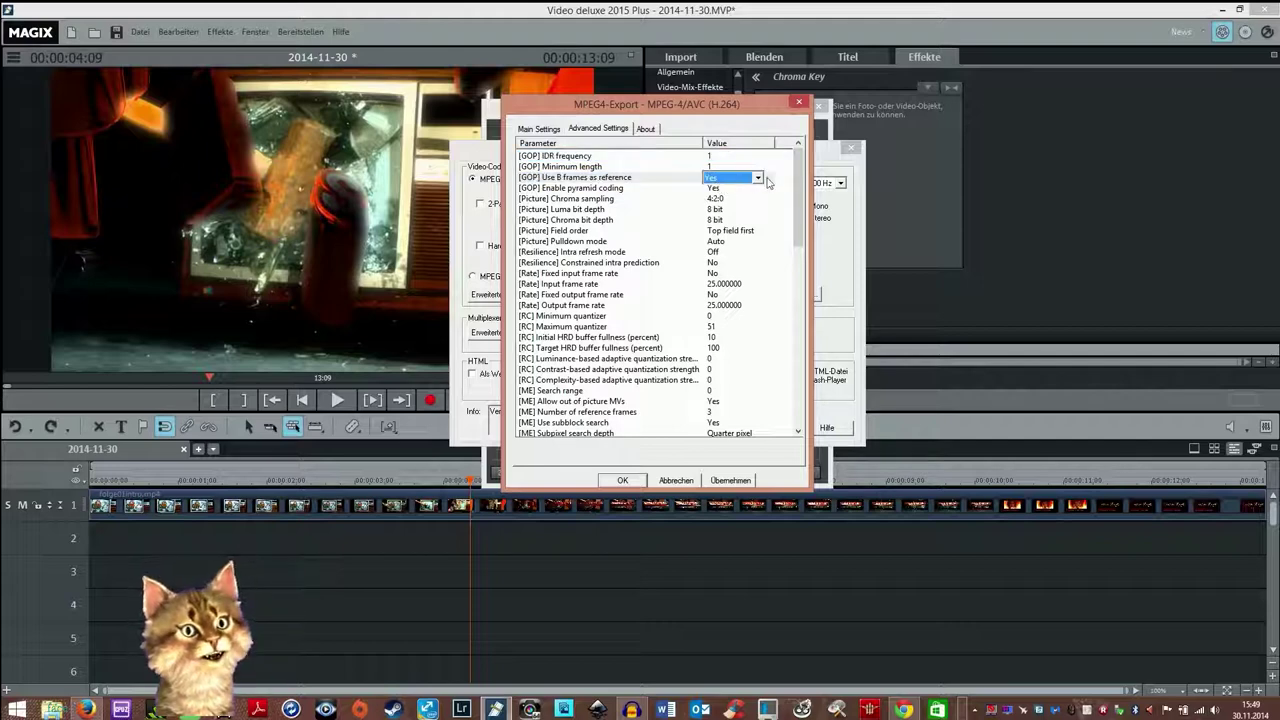
click(759, 178)
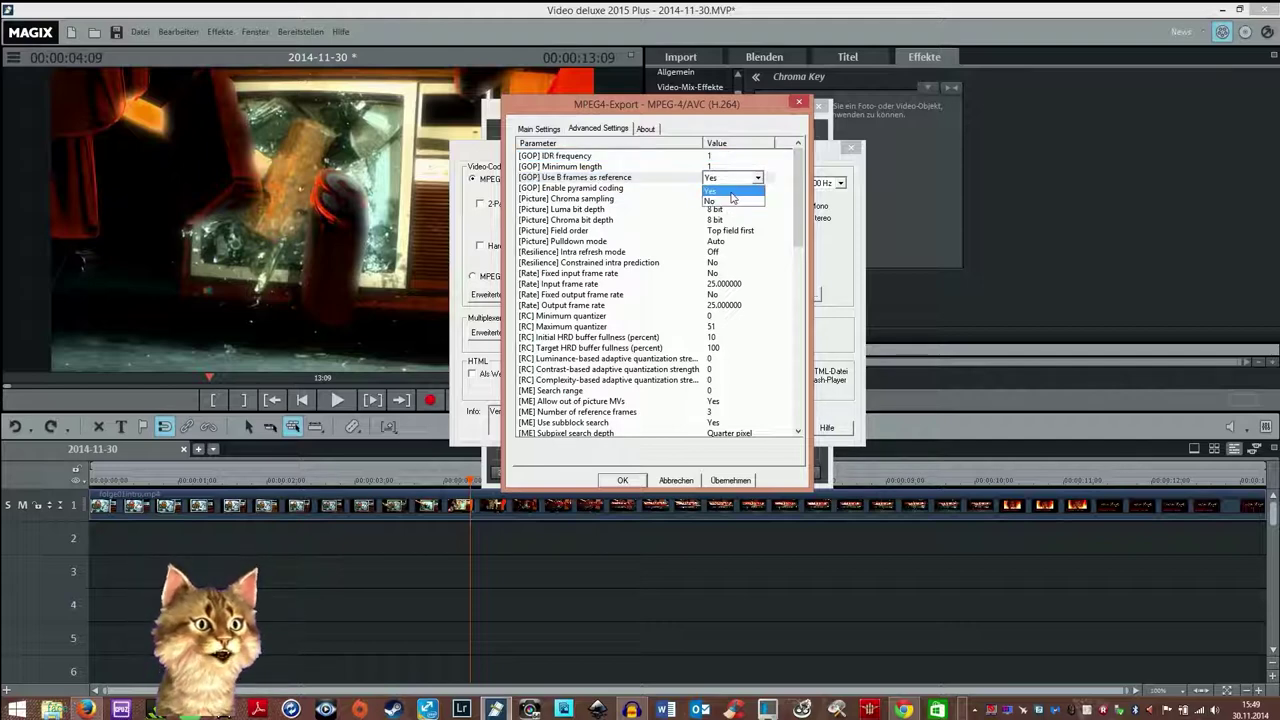
click(733, 191)
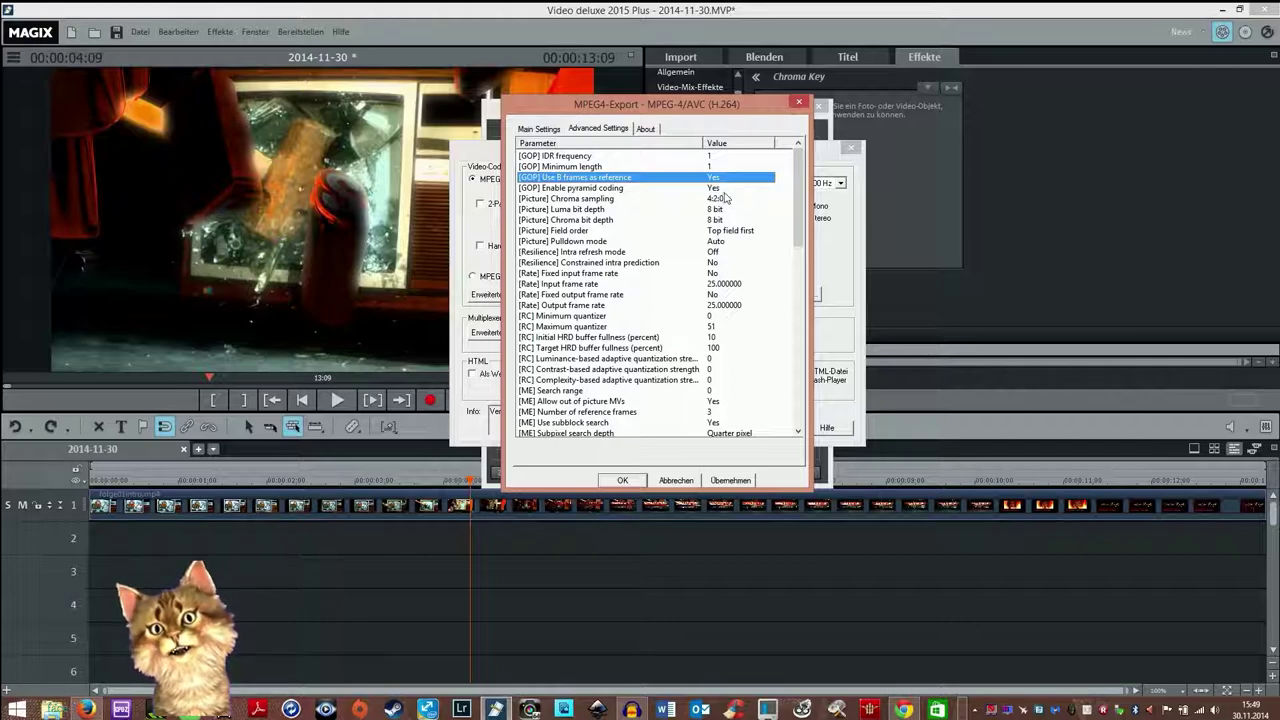
Step: Examine the remaining advanced encoder parameters and the encoder's version information, and leave the video settings without changes
scroll(797, 229, down, 2)
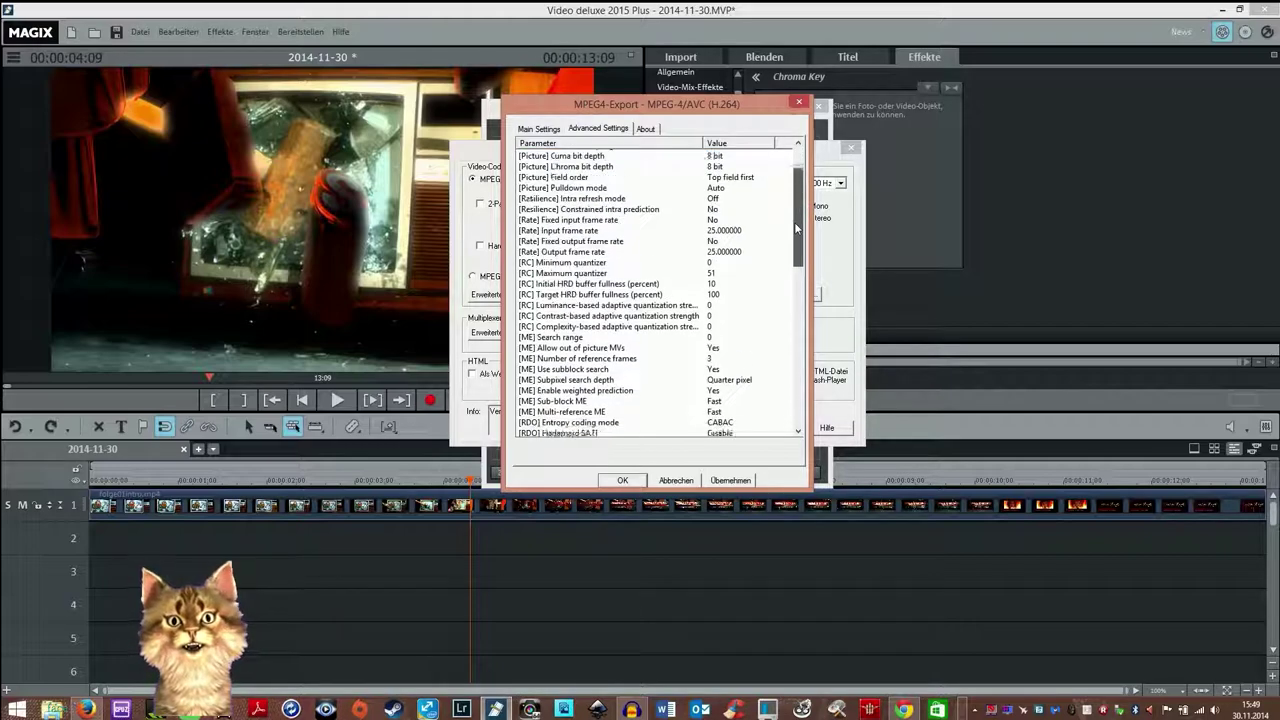
drag(797, 229, 807, 392)
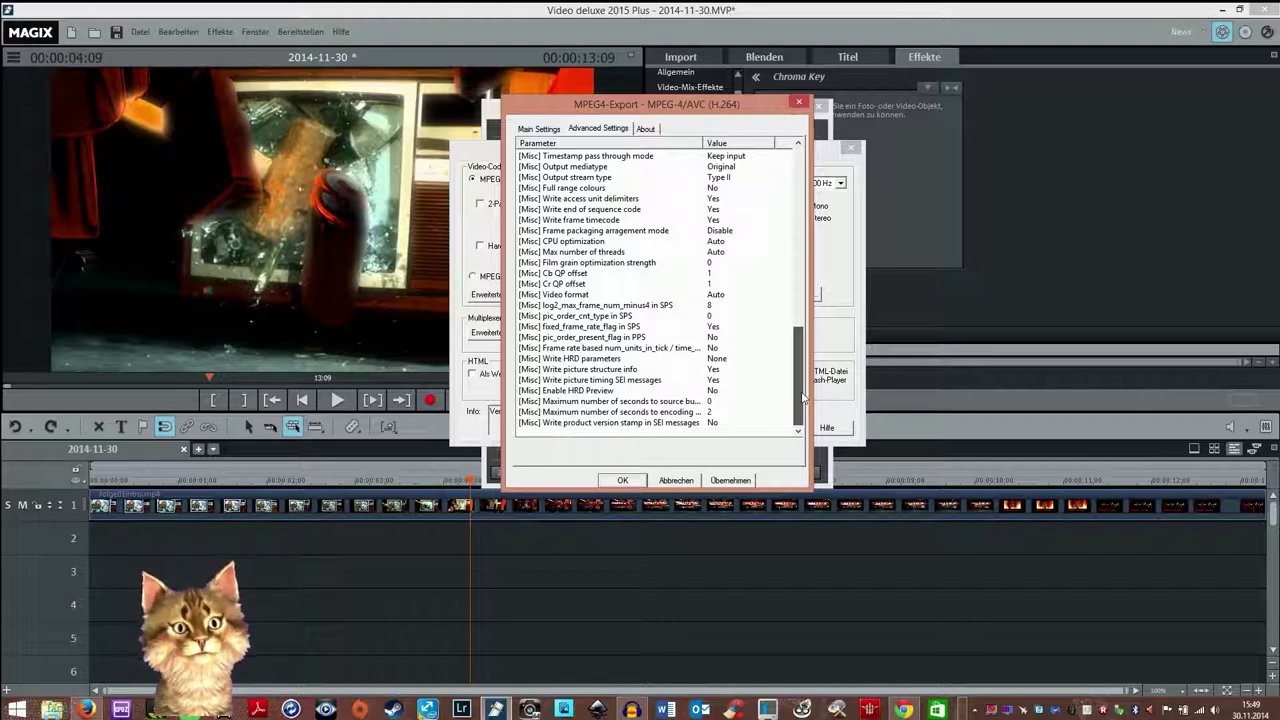
drag(802, 398, 822, 191)
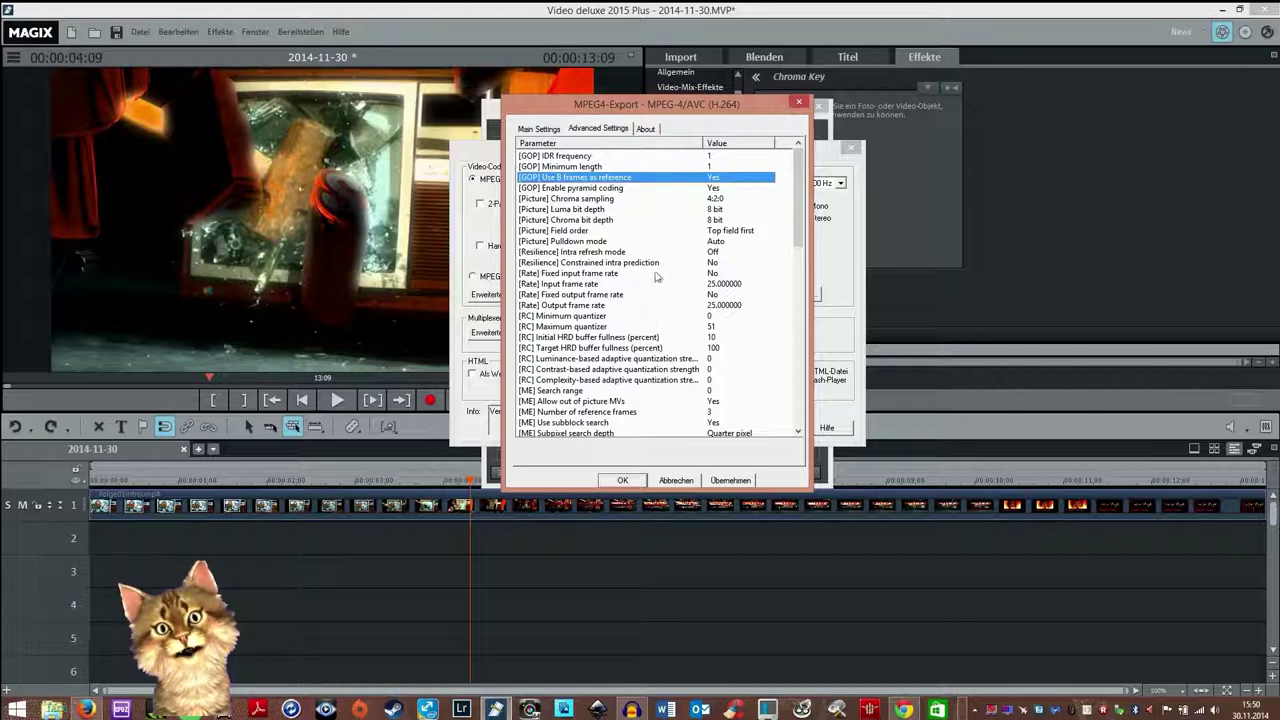
click(646, 129)
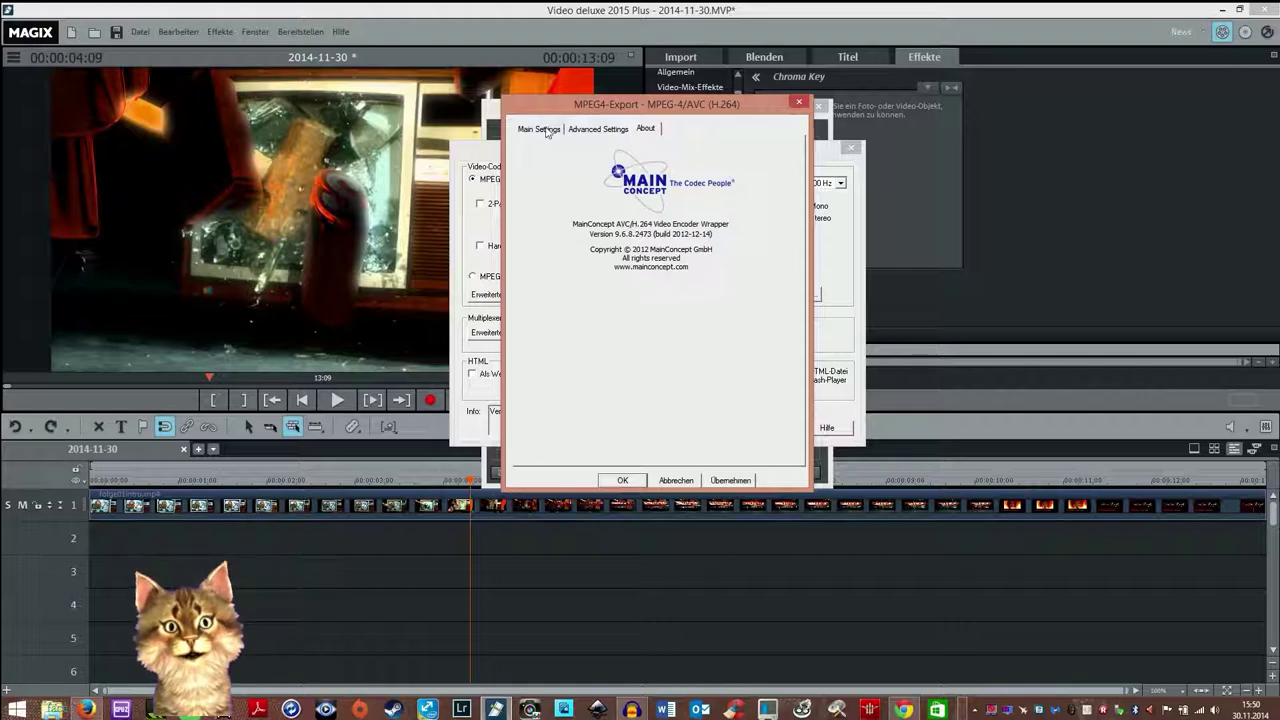
click(590, 131)
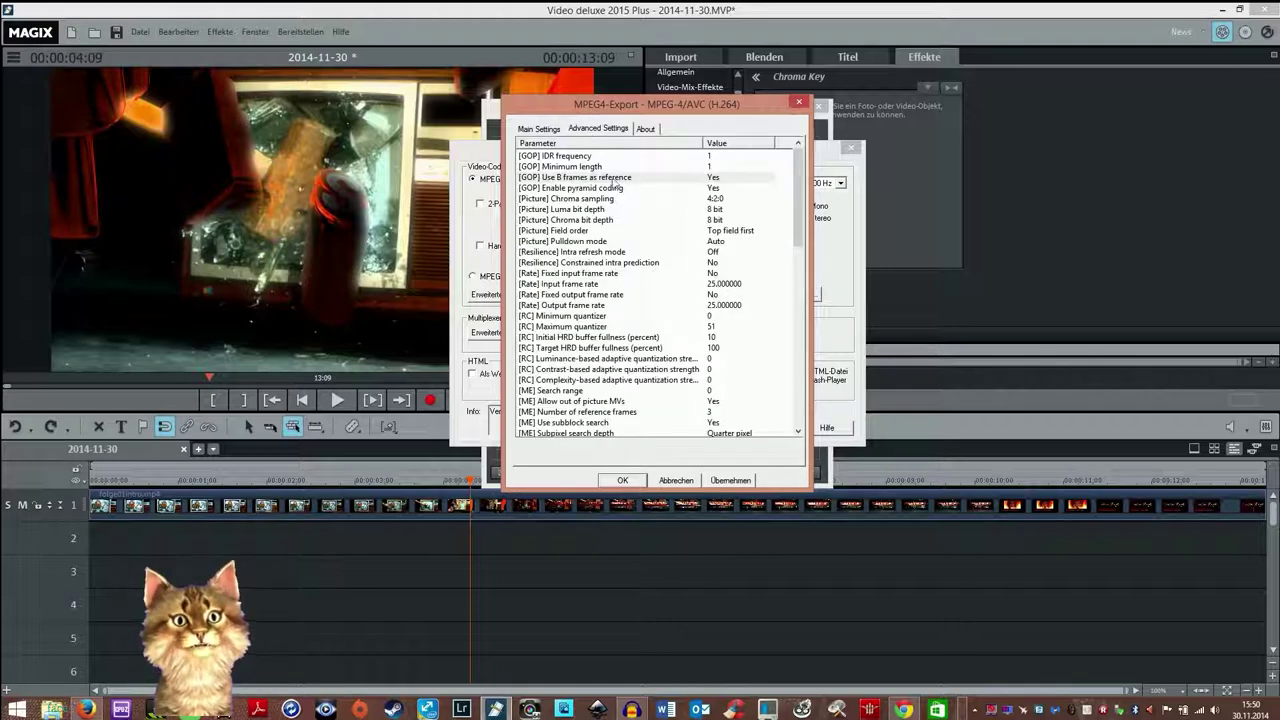
click(550, 132)
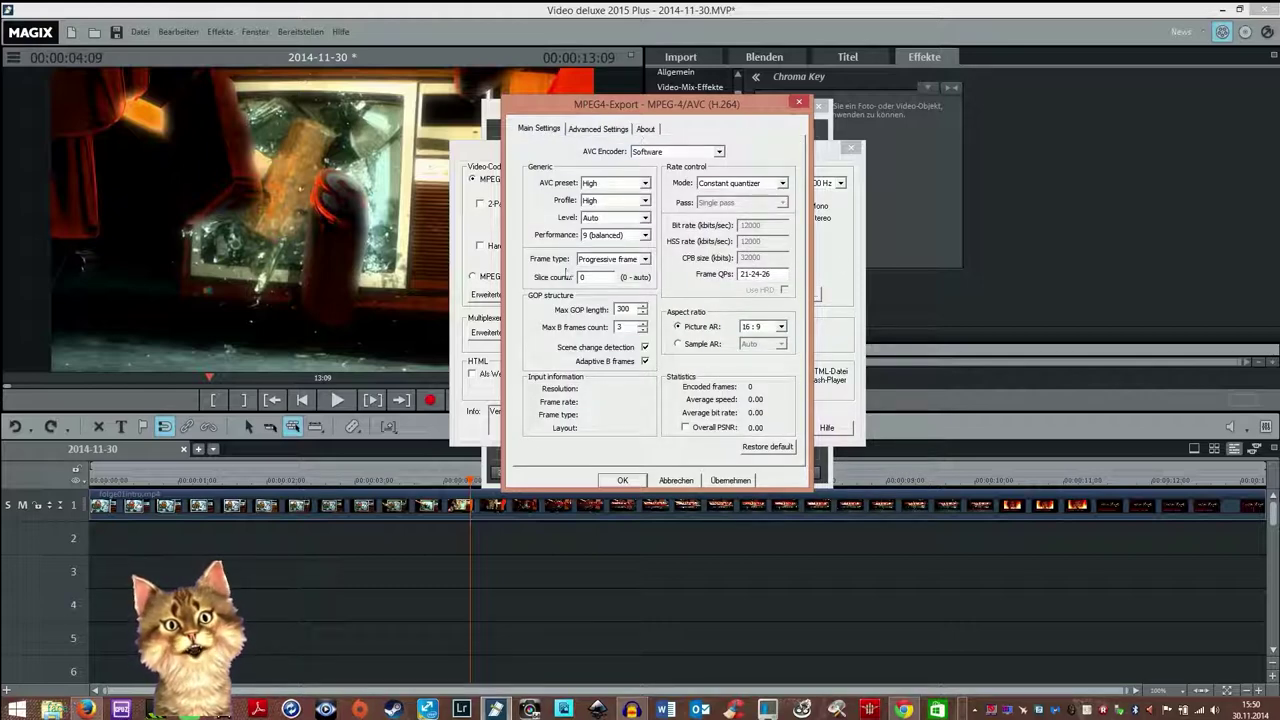
click(682, 484)
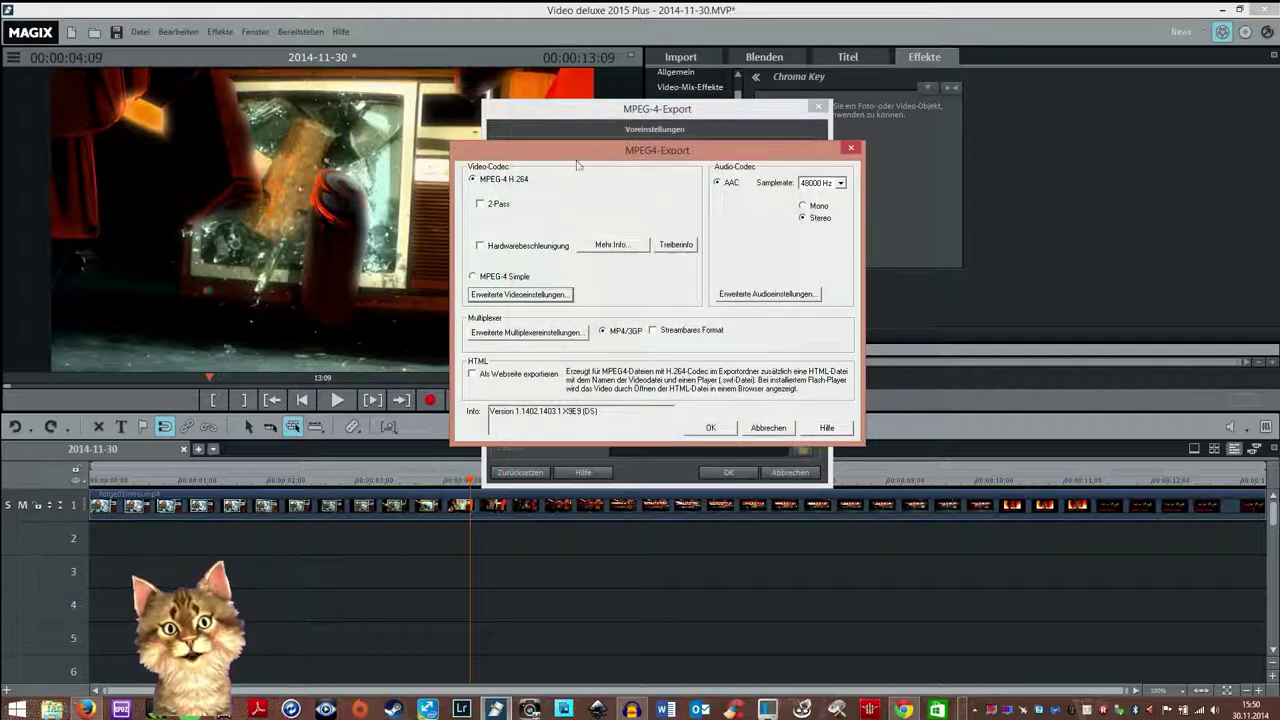
Step: Examine the advanced AAC audio settings with their bit rate choices, keeping 192 kbps, and cancel out of them
click(750, 295)
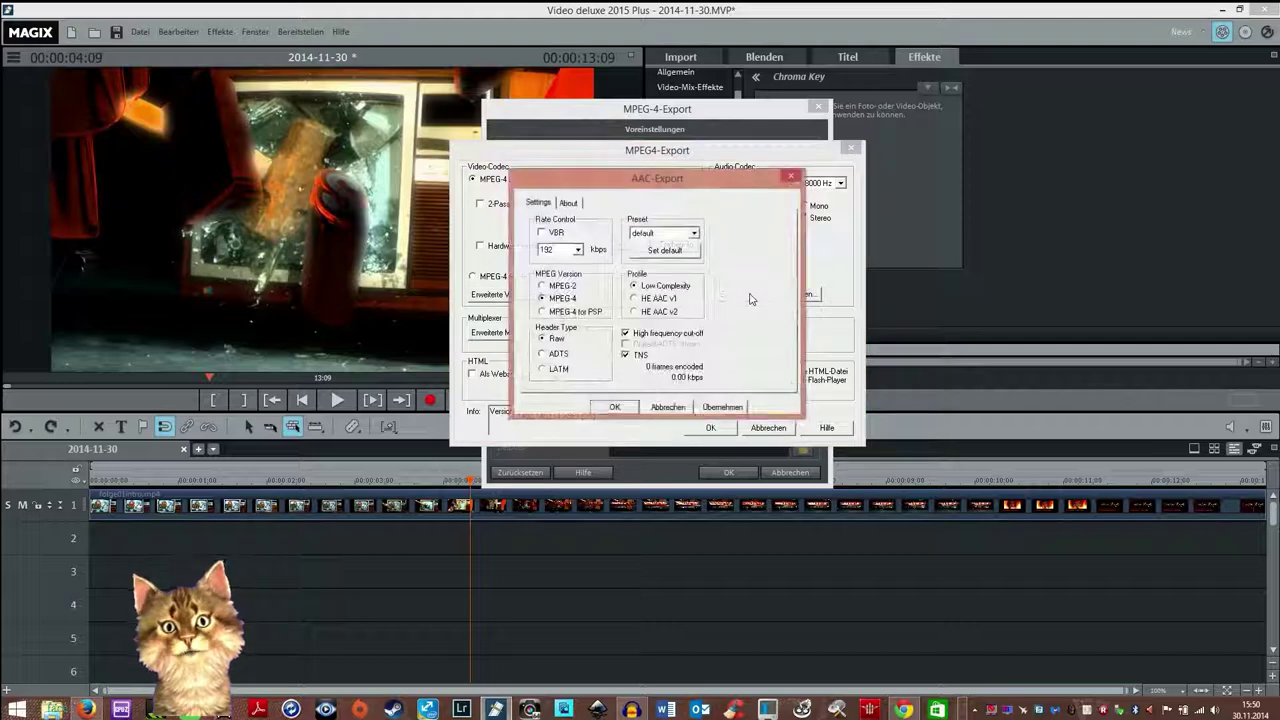
click(576, 250)
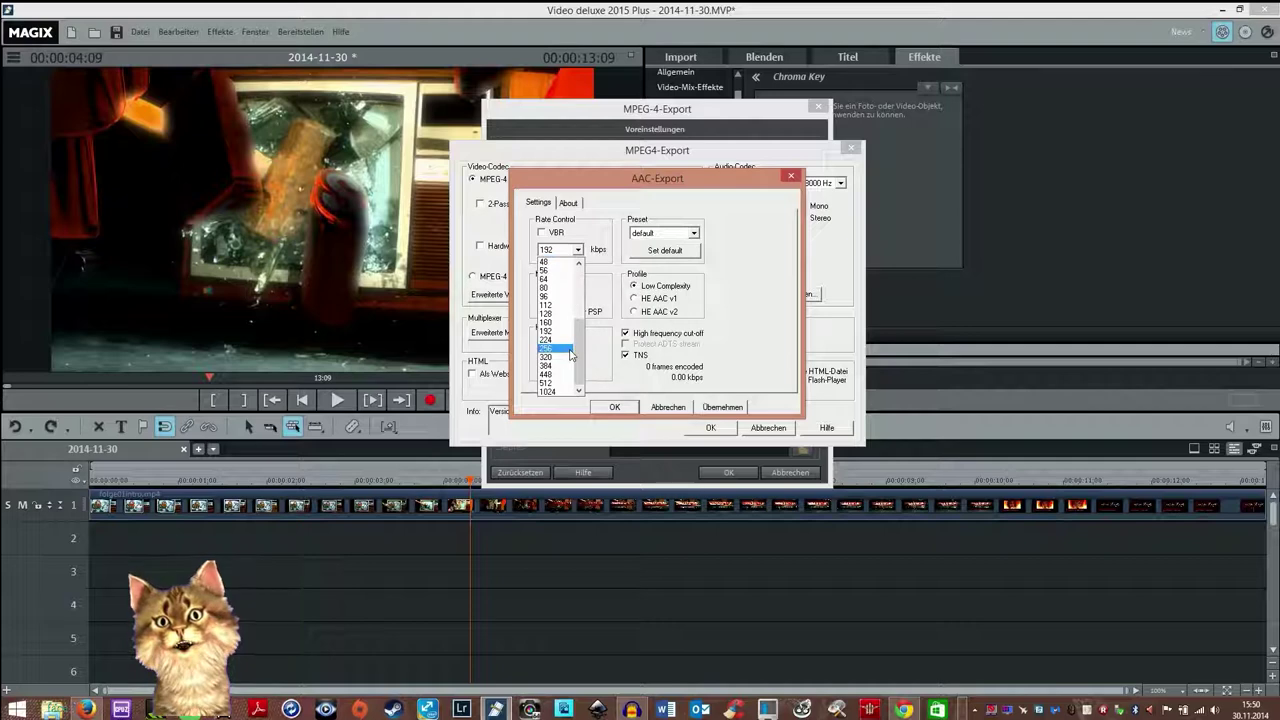
click(565, 254)
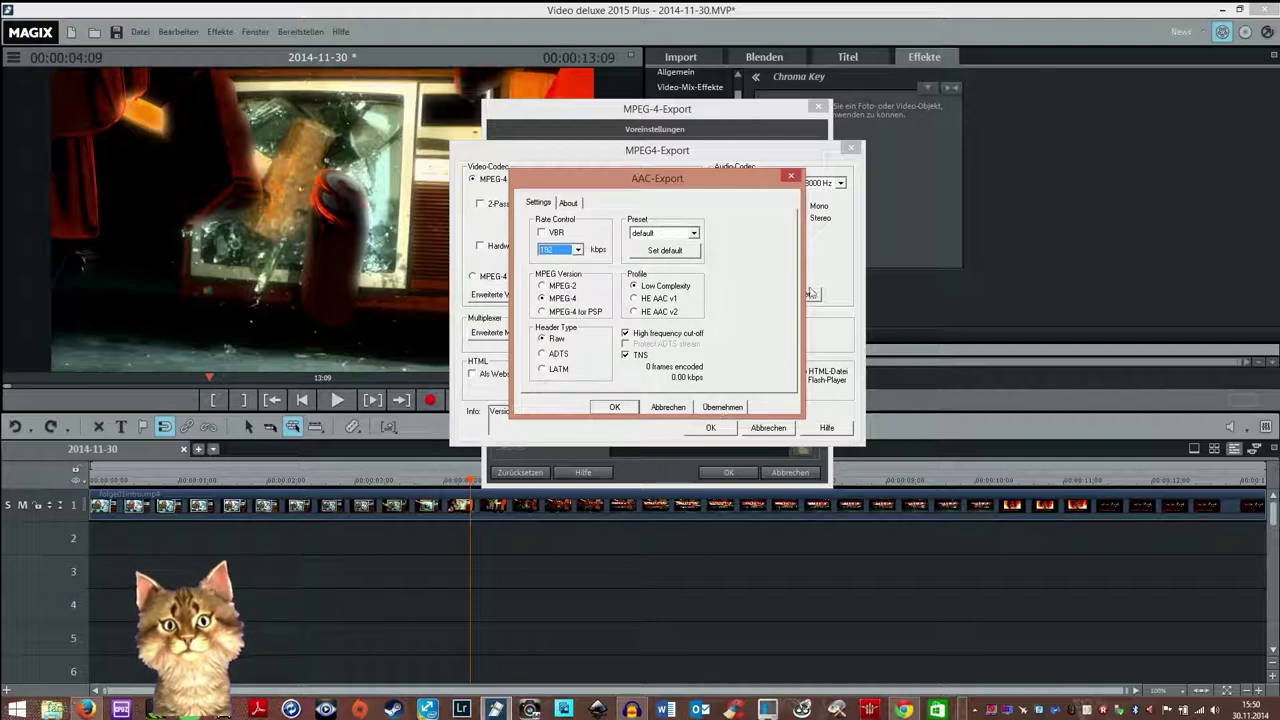
click(569, 204)
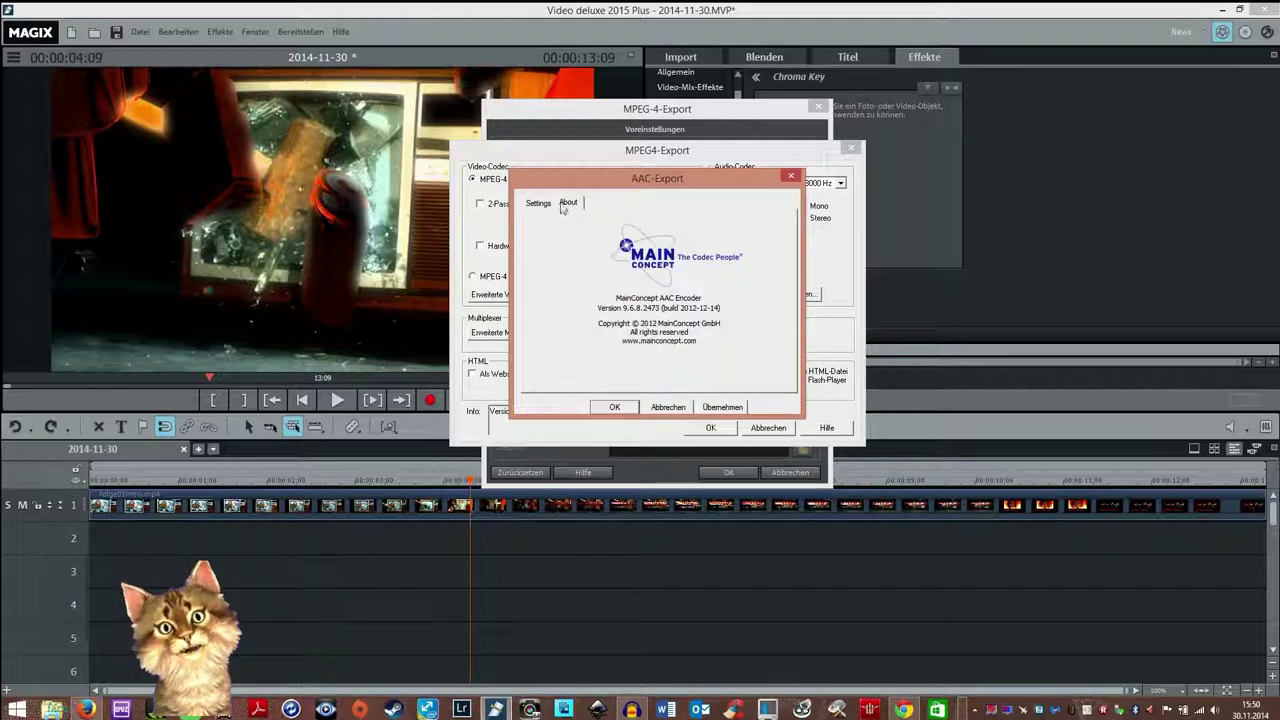
click(539, 203)
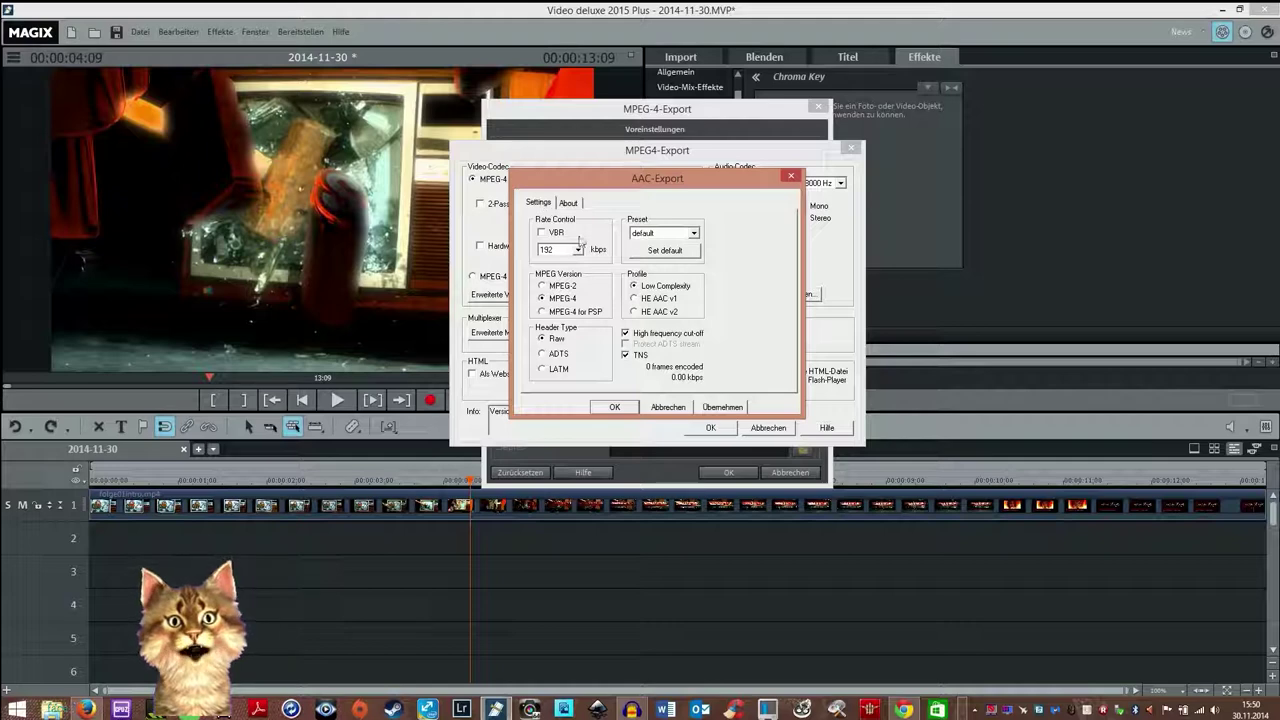
click(665, 408)
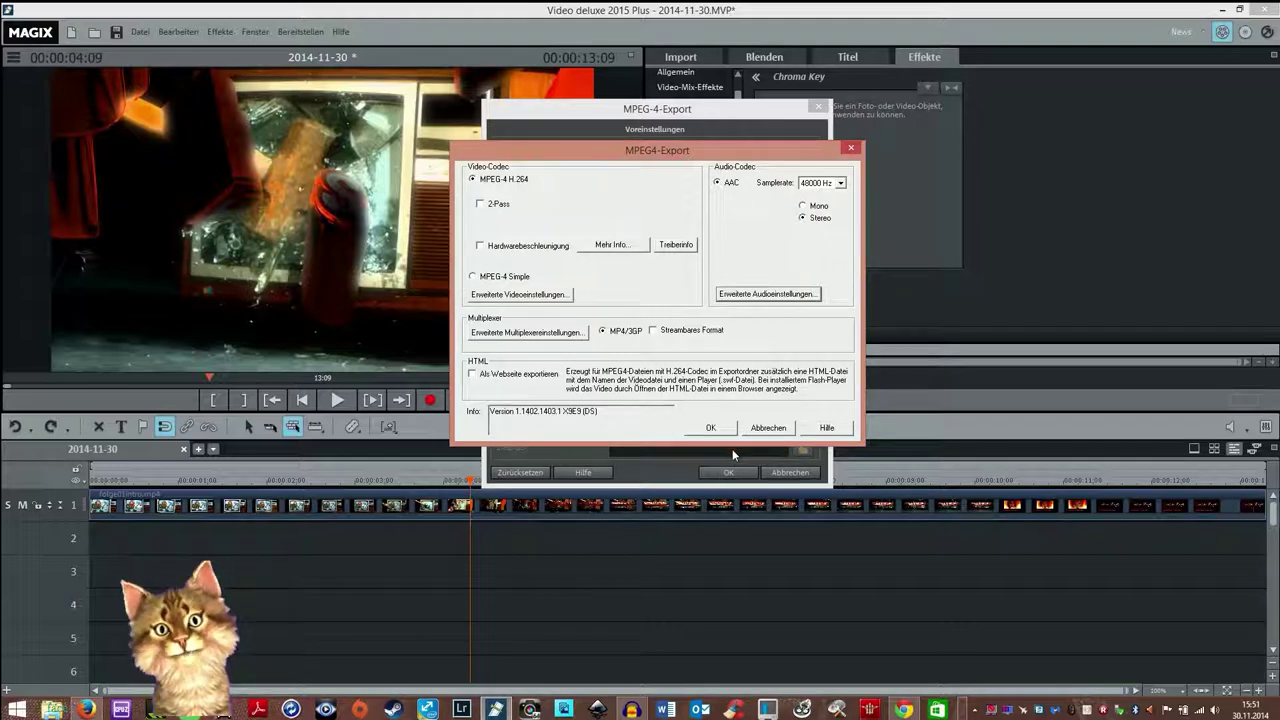
Step: Examine the advanced multiplexer settings and cancel back to the main MPEG-4 export settings without changes
click(564, 336)
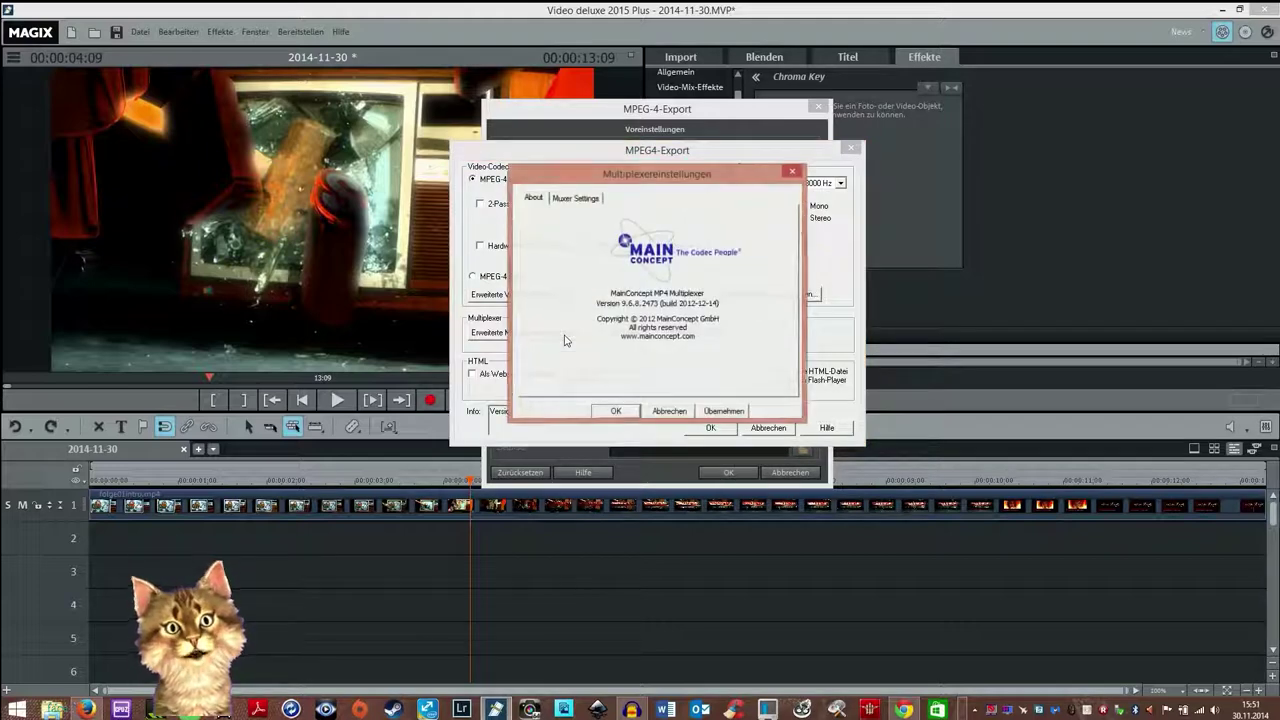
click(580, 199)
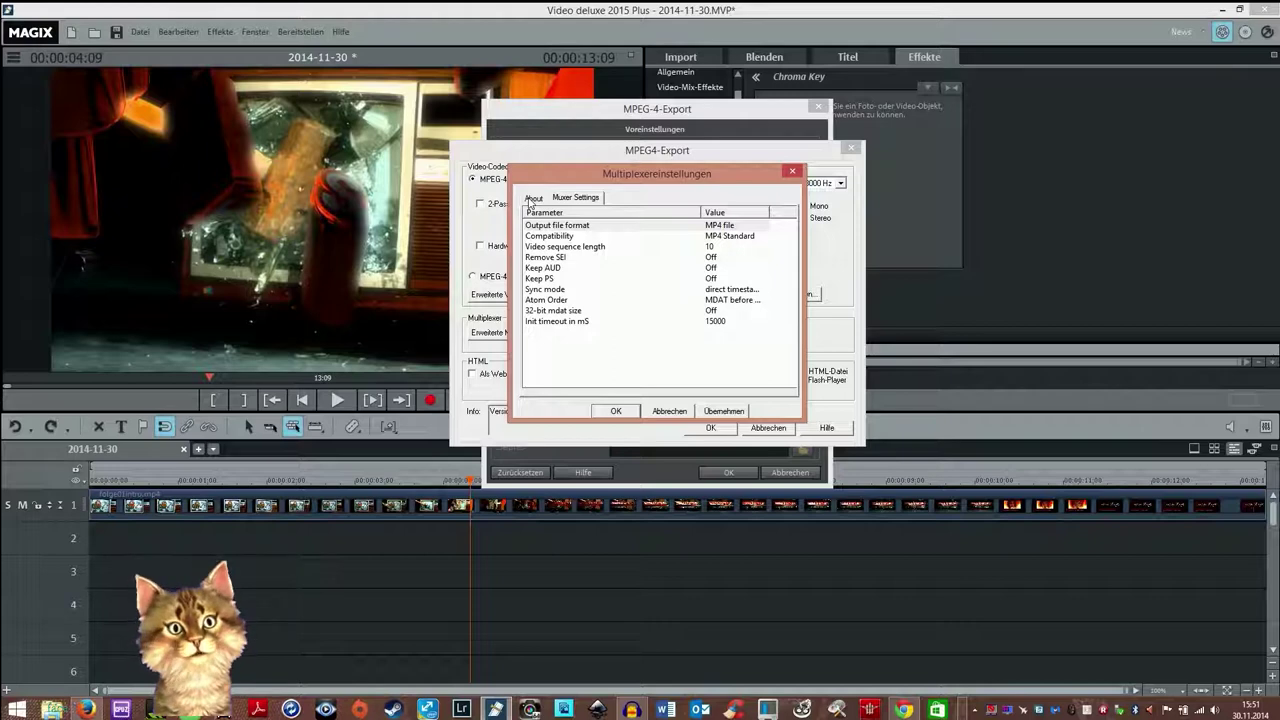
click(532, 198)
click(670, 411)
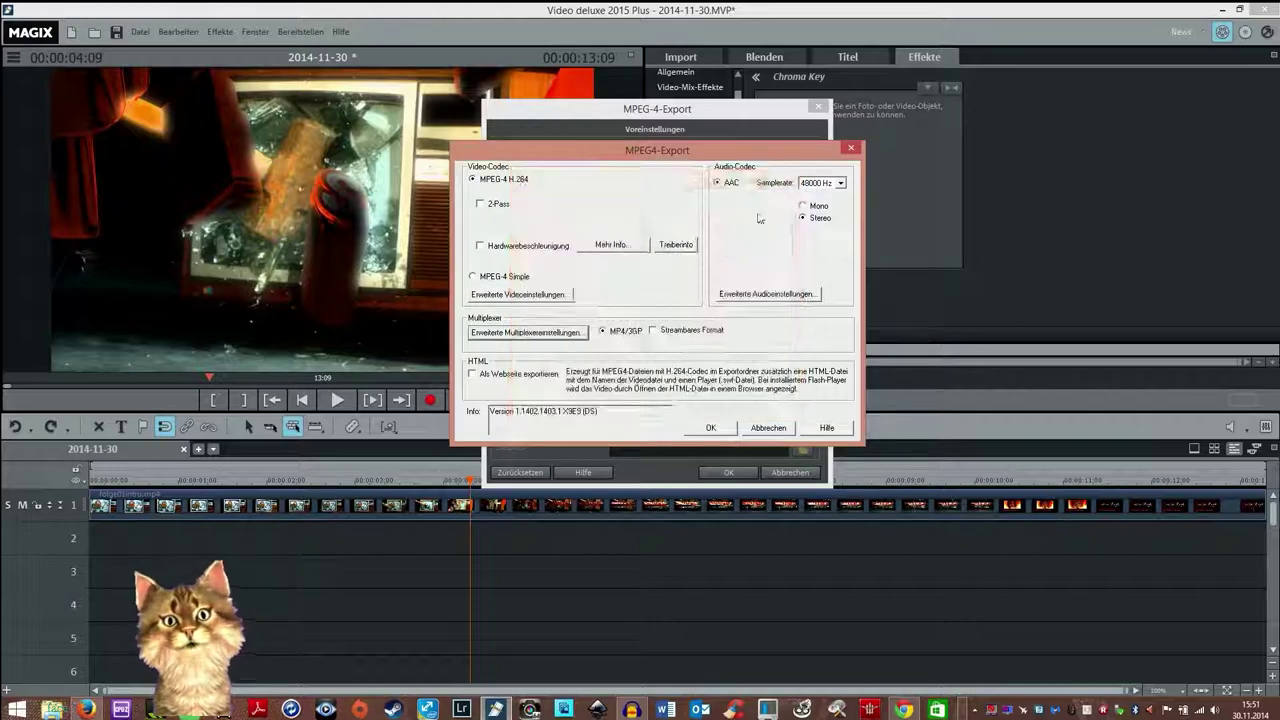
click(768, 427)
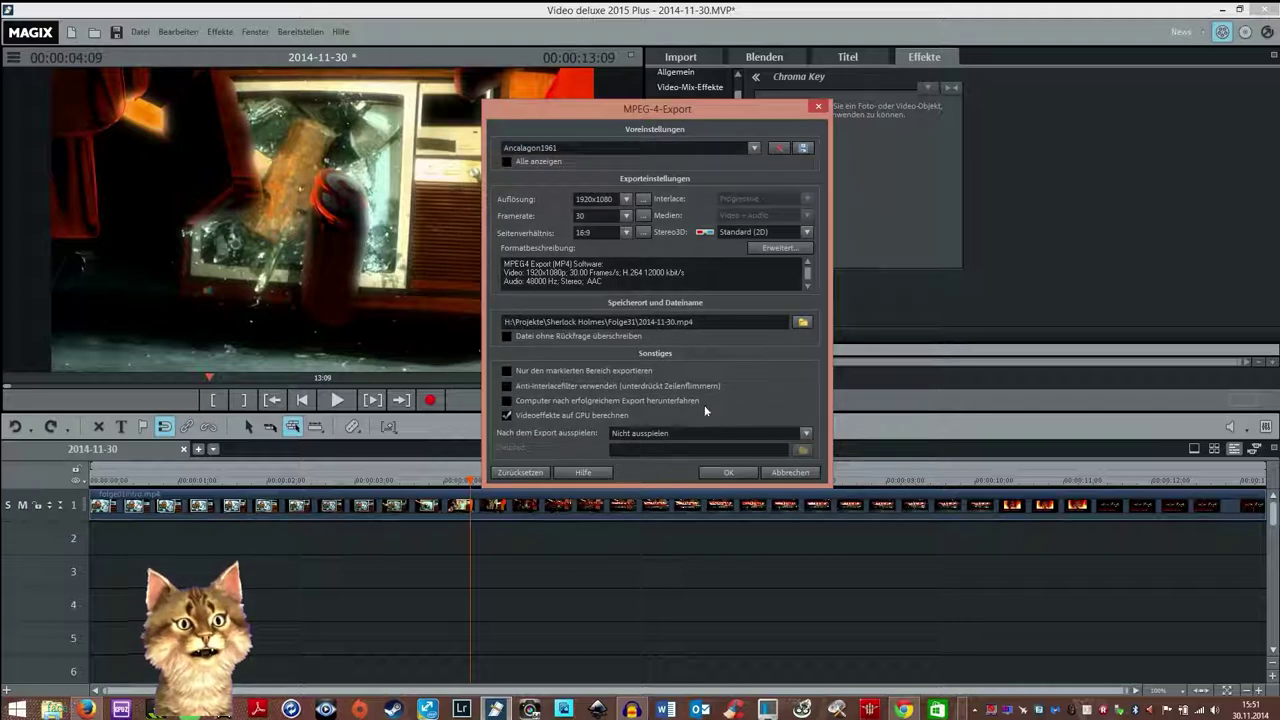
Step: Check how to save the current MPEG-4 settings as a general export preset, and cancel without saving one
click(804, 149)
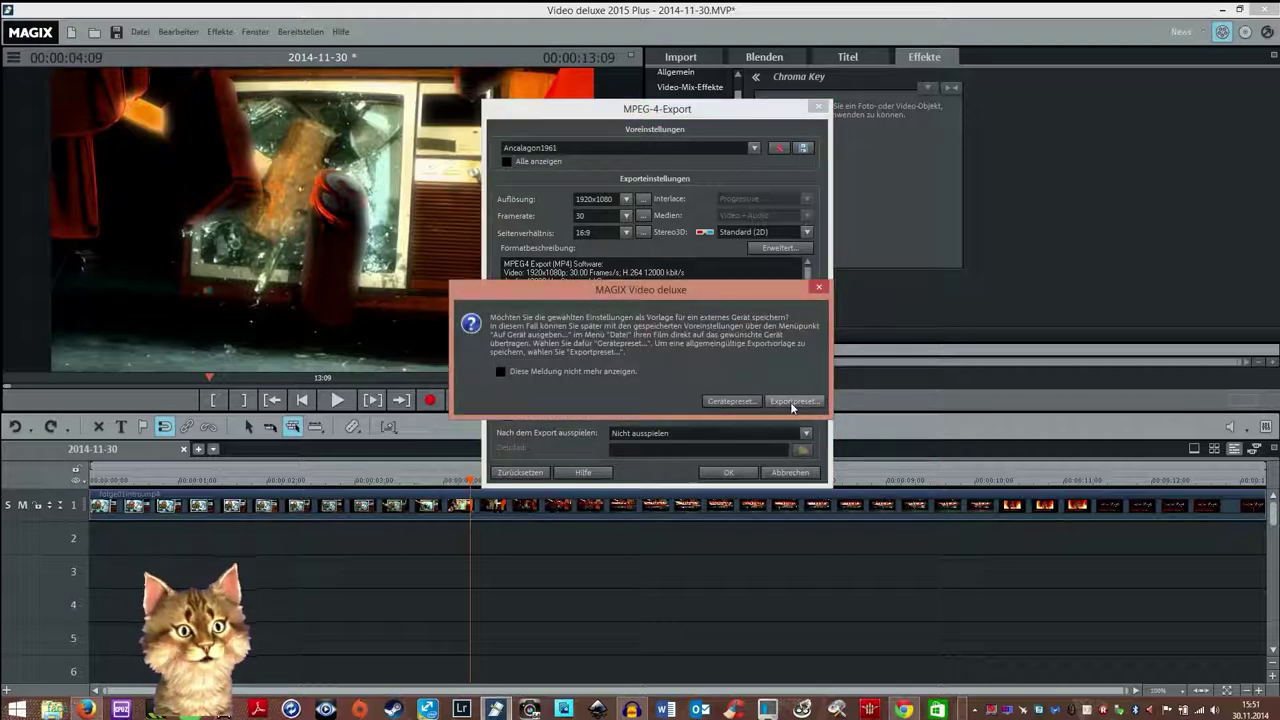
click(795, 401)
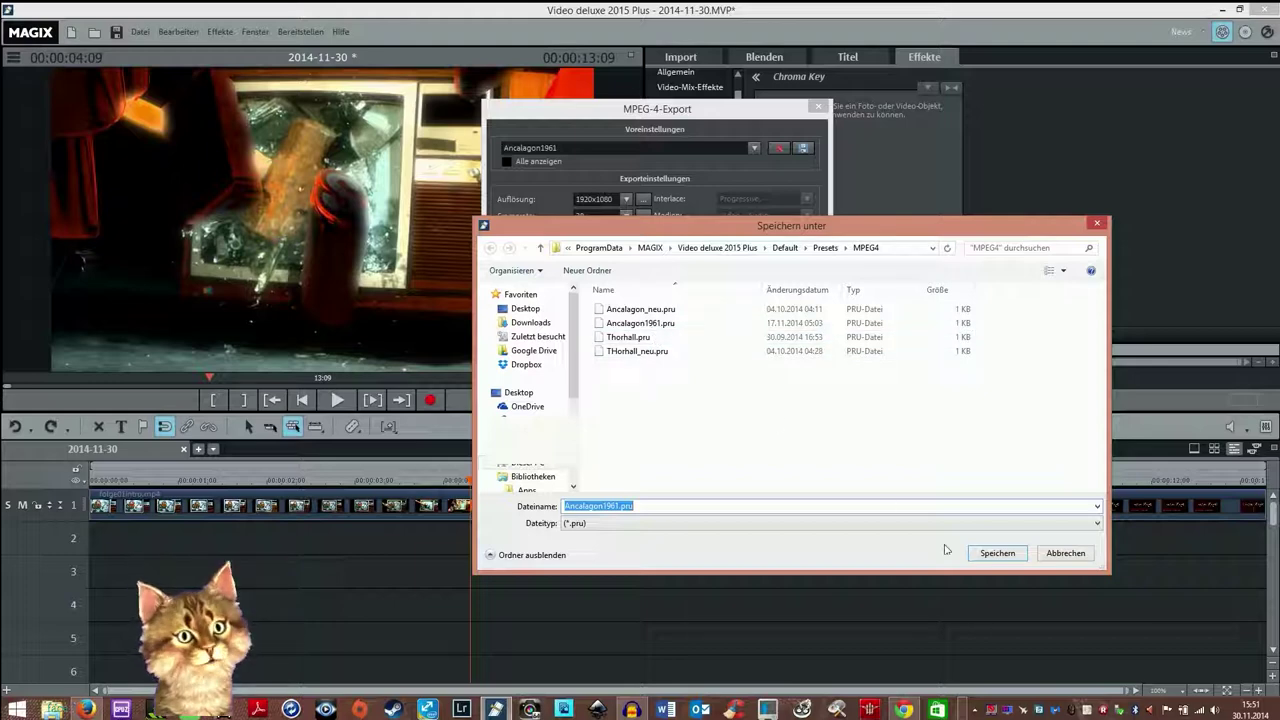
click(1067, 553)
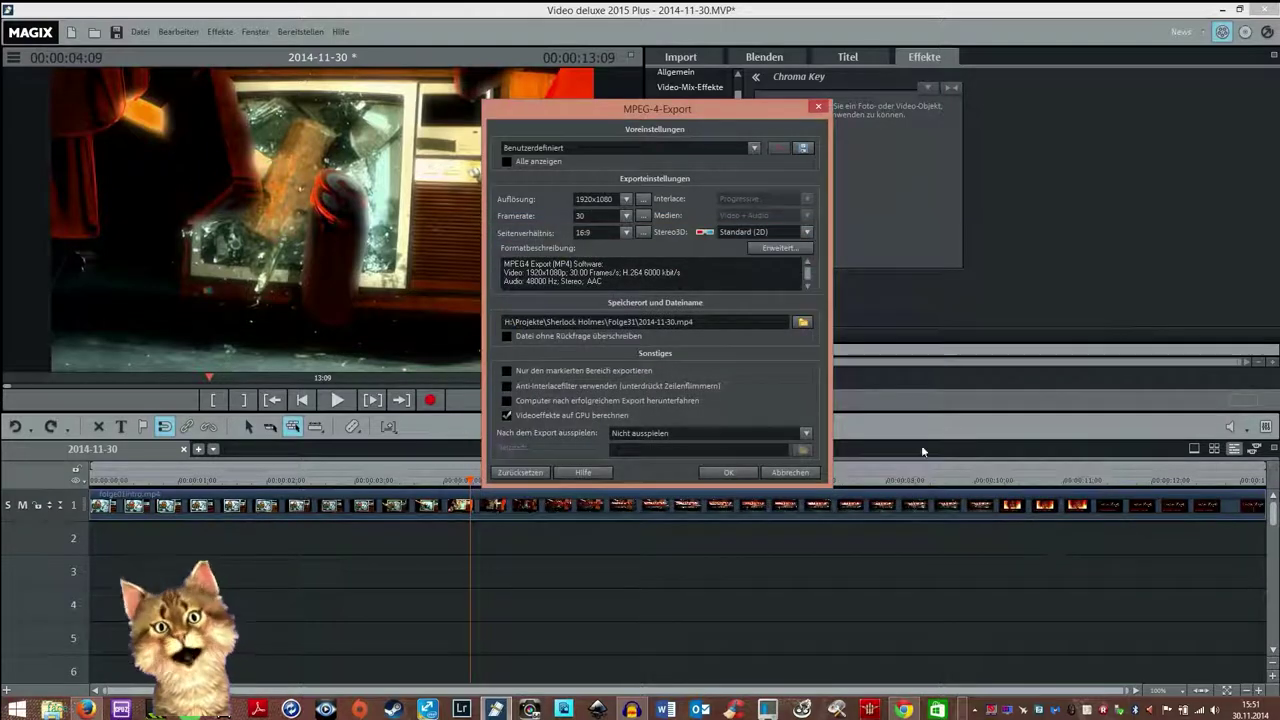
Step: Check the export file's folder and name selection, keep them as they are, and cancel the MPEG-4 export
click(802, 324)
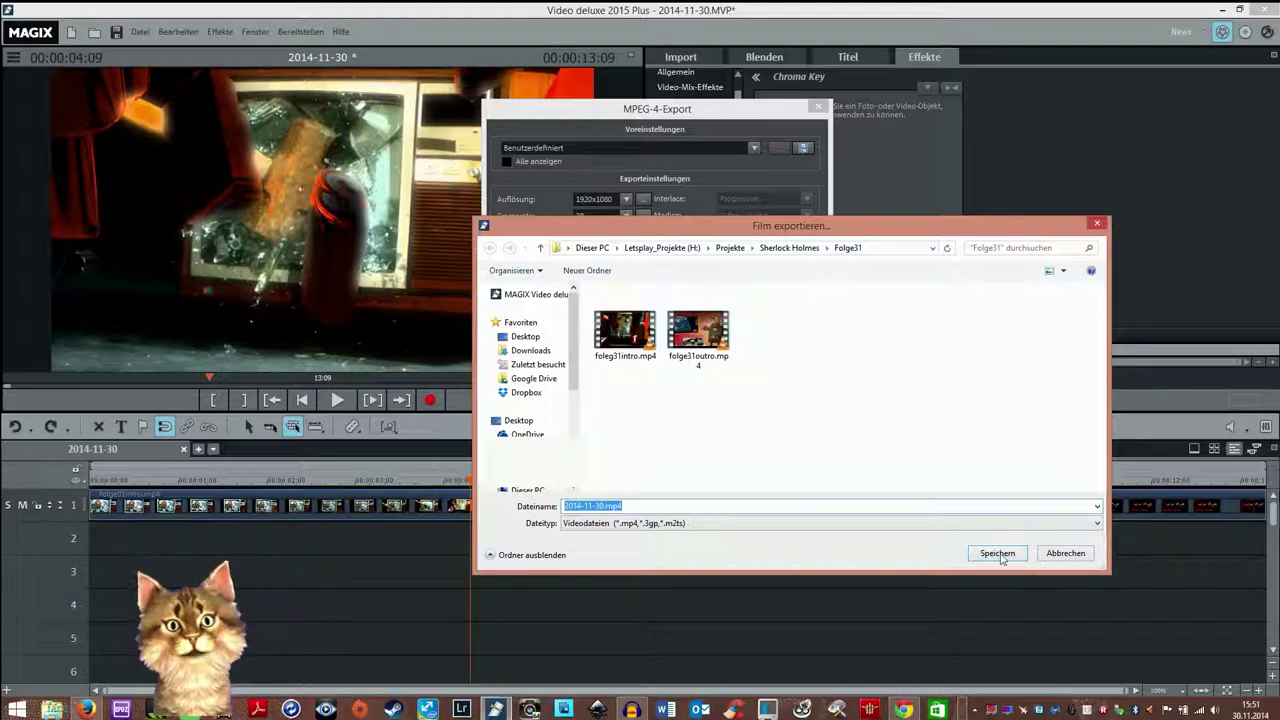
click(1066, 556)
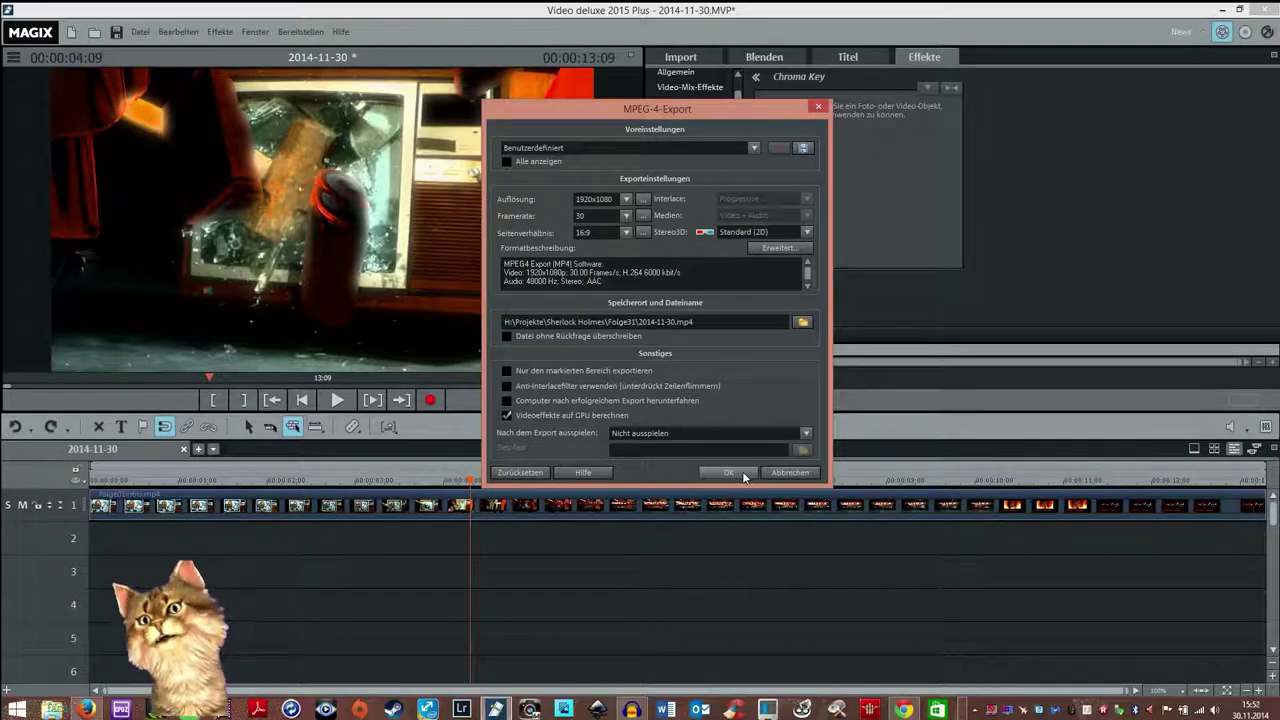
click(783, 472)
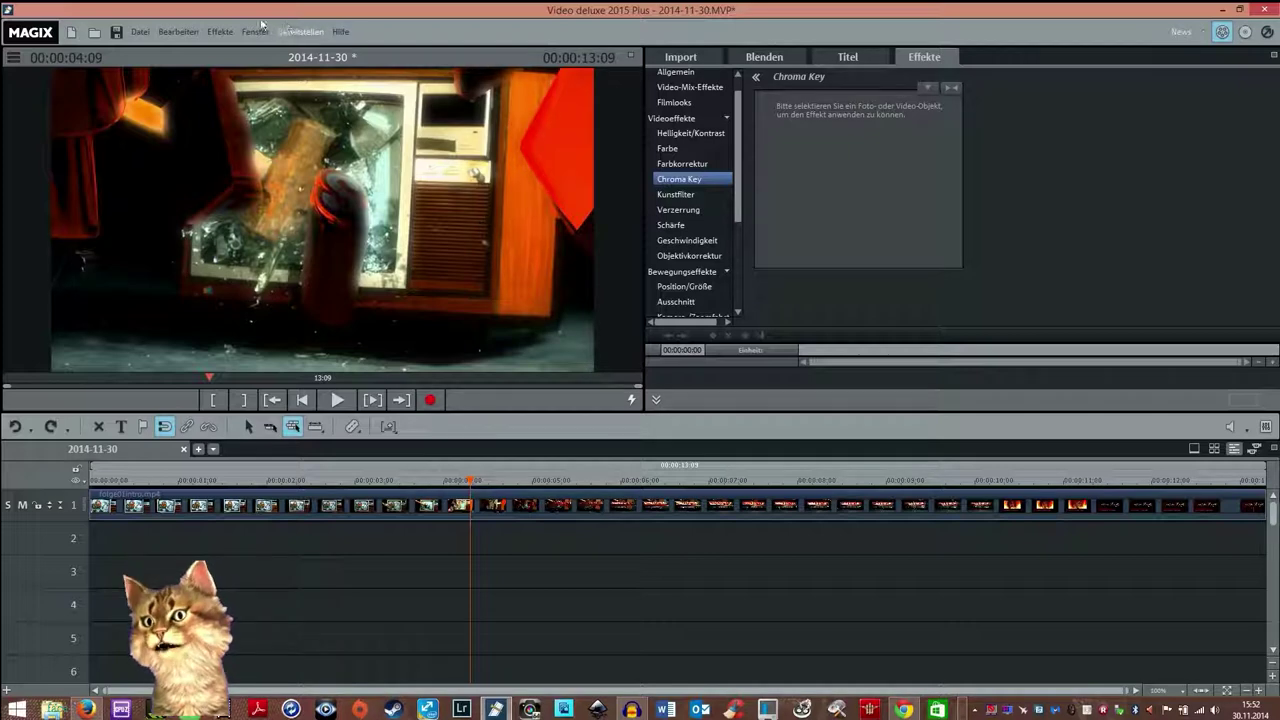
Step: Examine the program's editing, effects, online sharing and help commands without running any of them
click(199, 35)
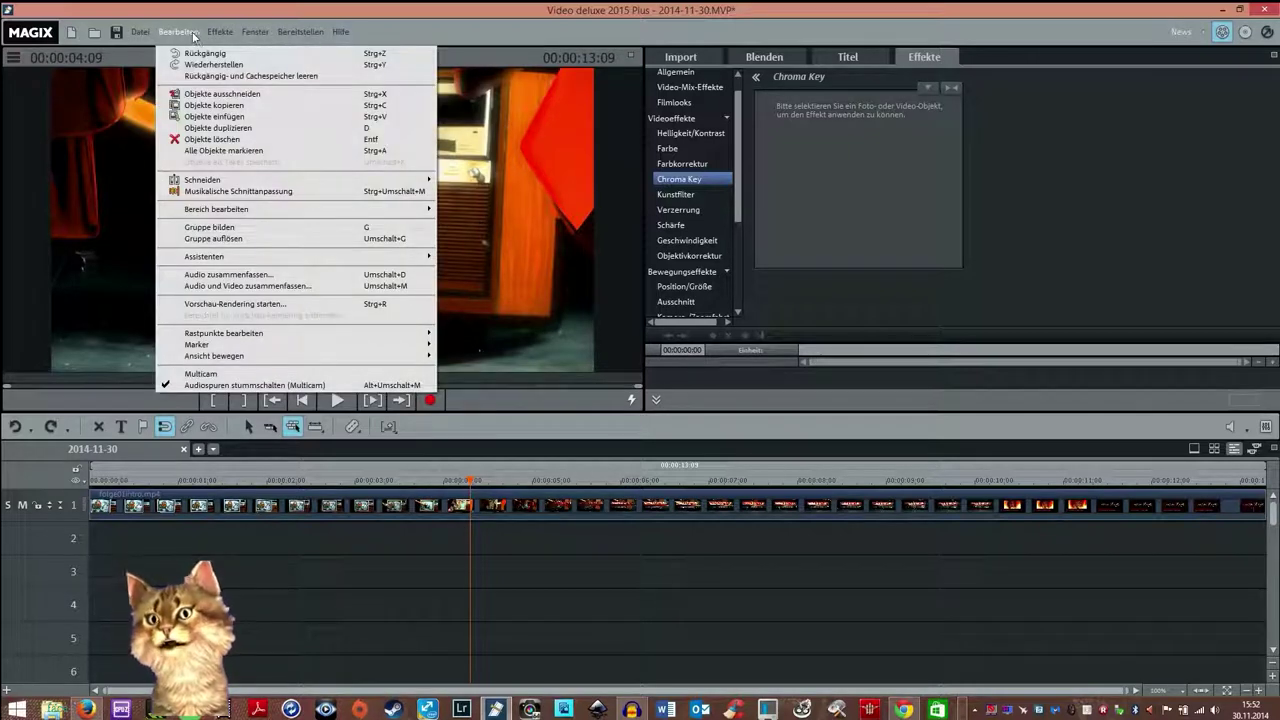
mouse_move(220, 32)
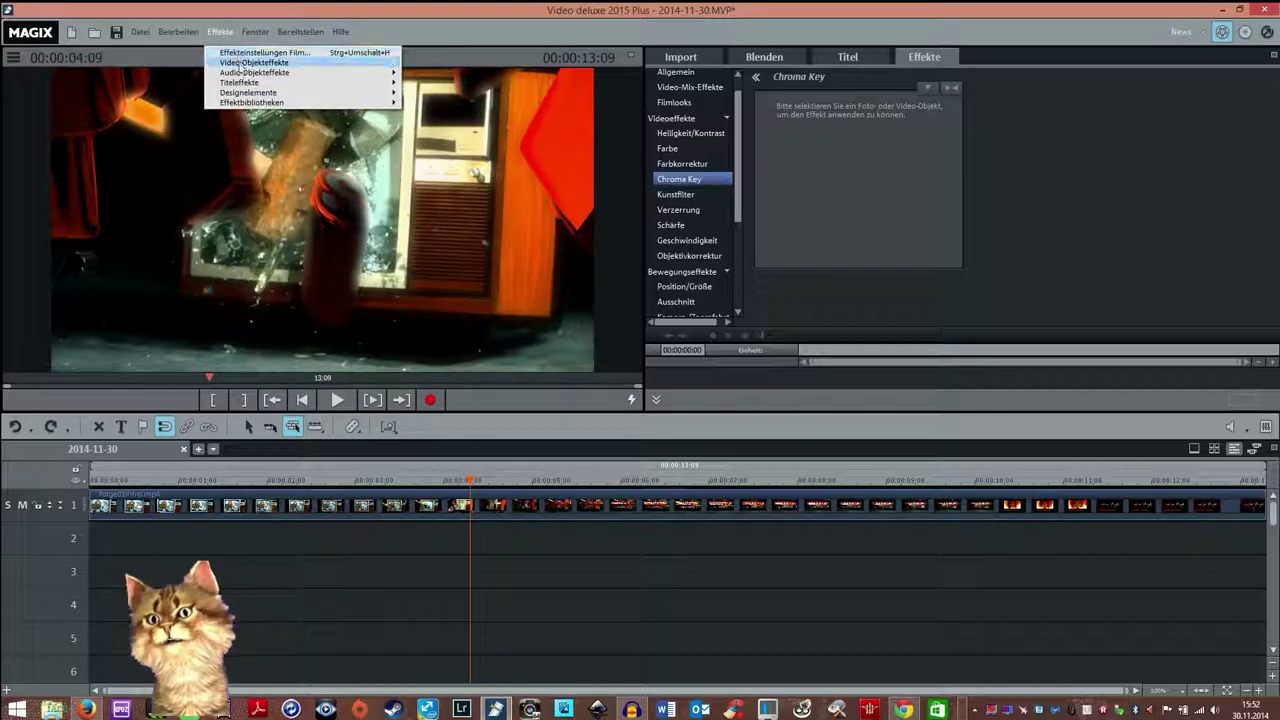
click(258, 36)
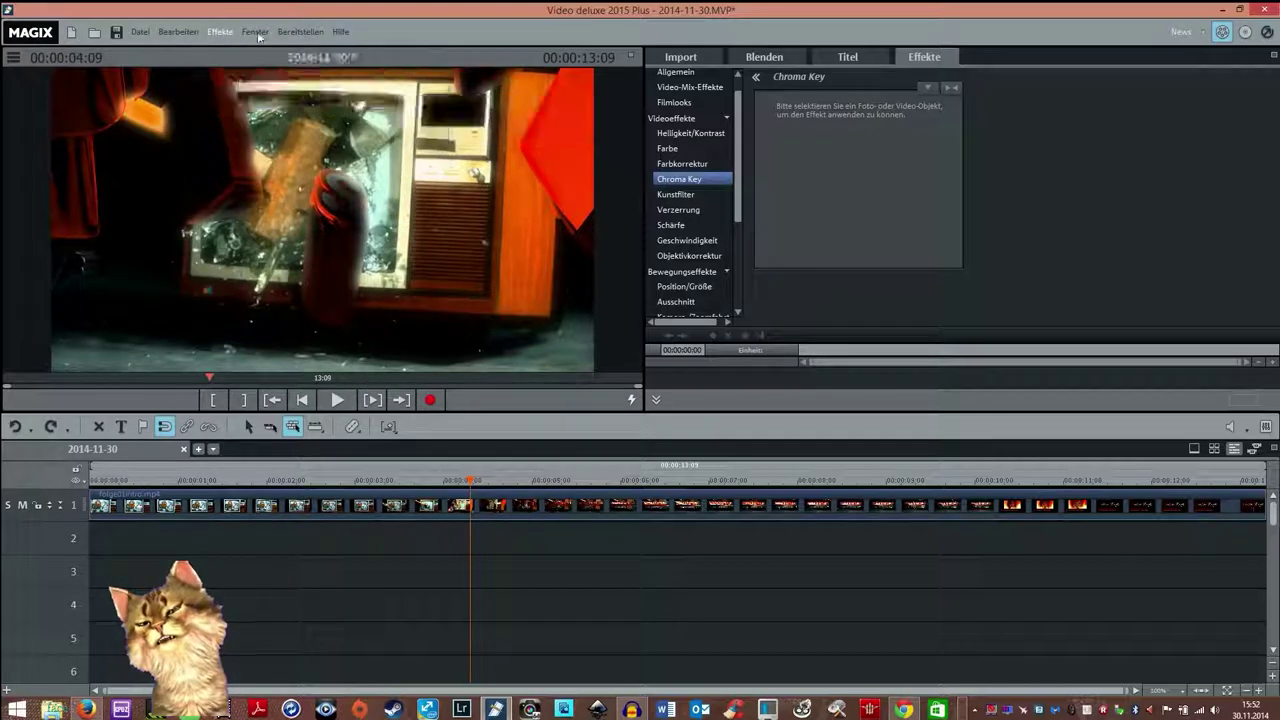
click(258, 36)
mouse_move(295, 37)
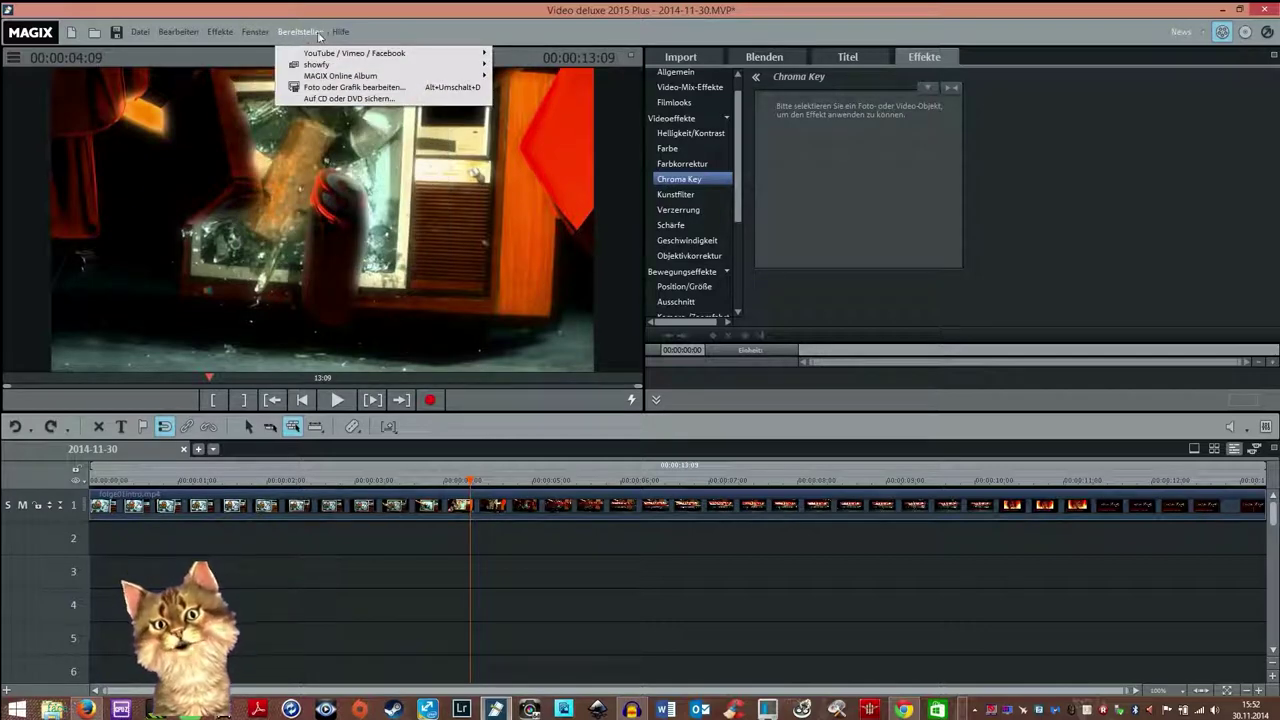
mouse_move(341, 36)
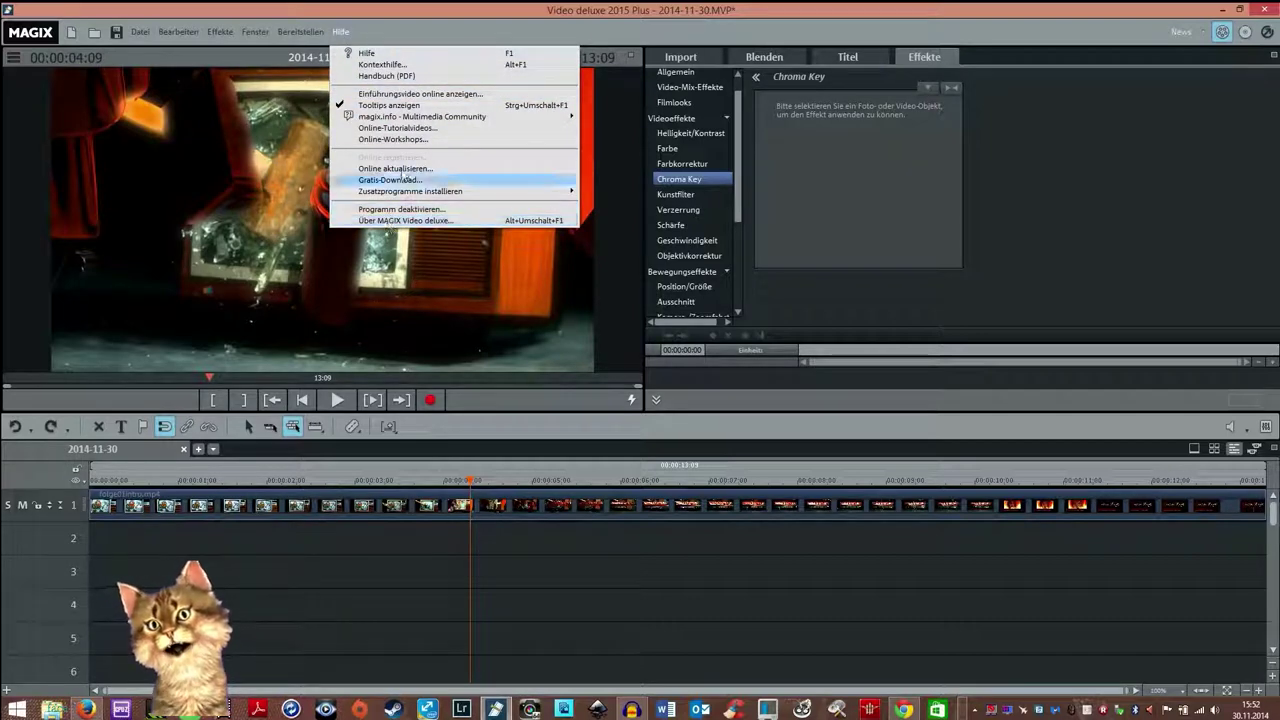
mouse_move(413, 119)
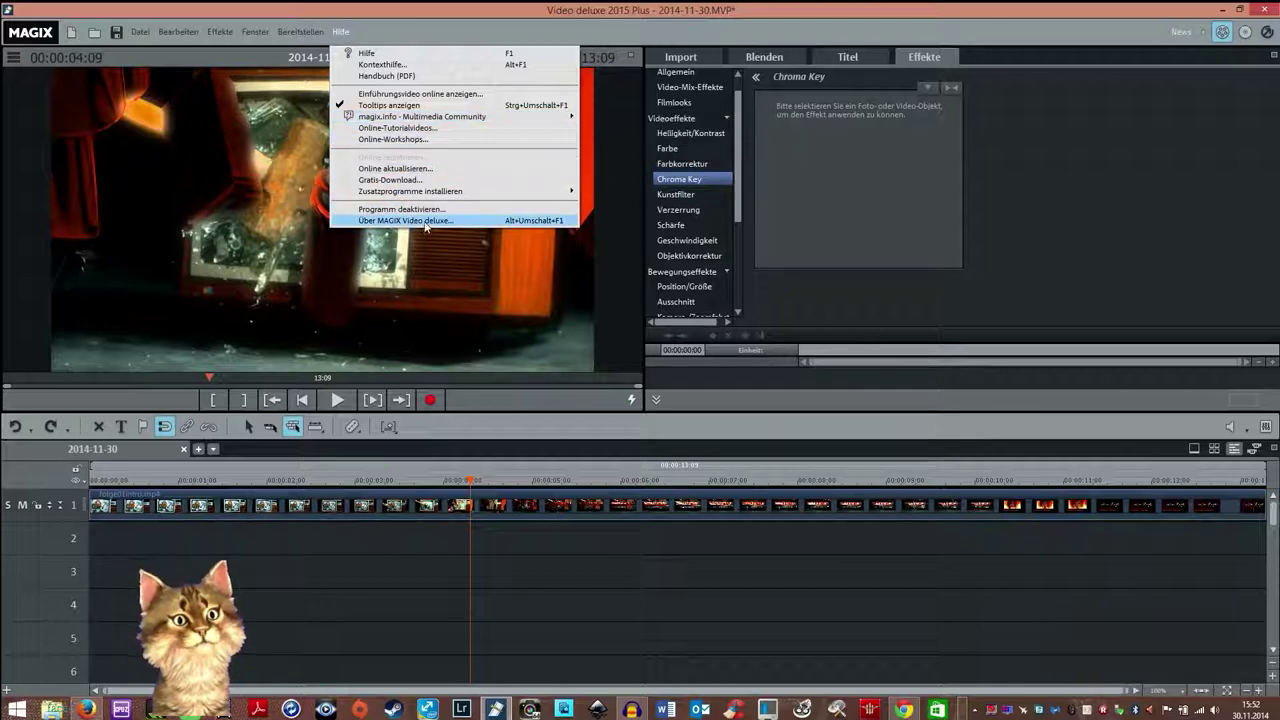
click(990, 16)
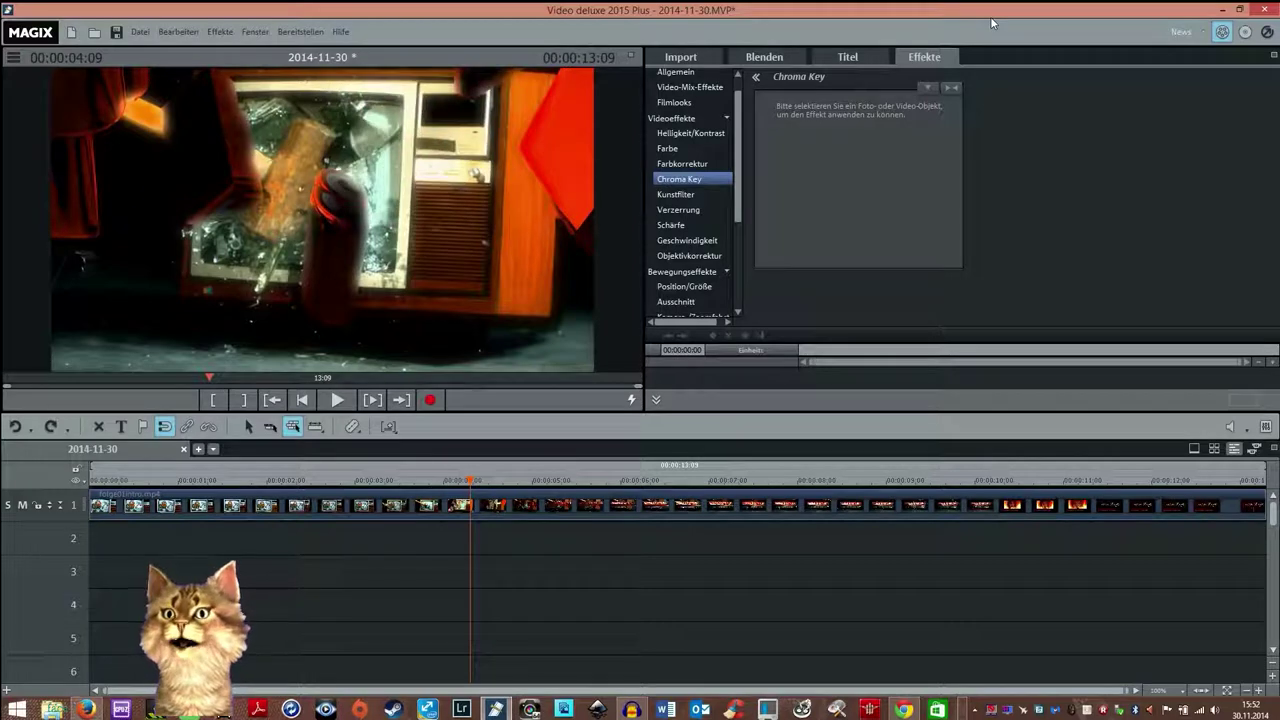